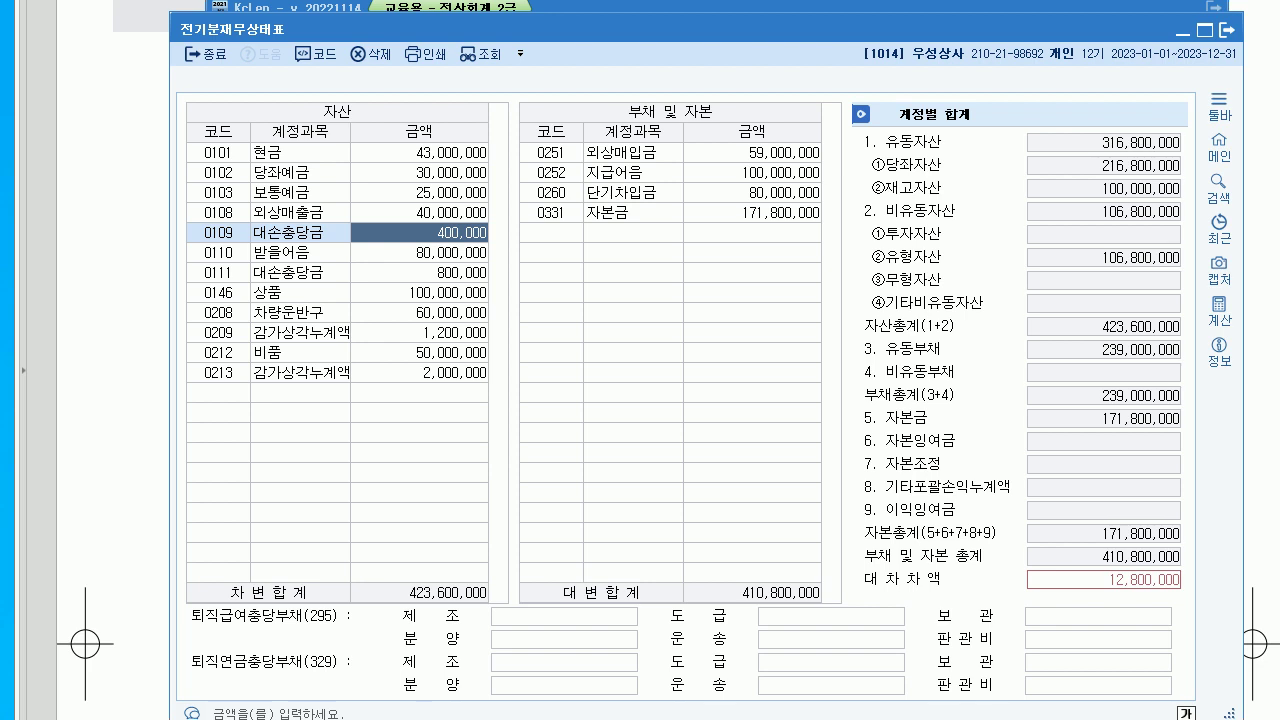
# - Change 0209 감가상각누계액 to 14,000,000 in the prior-period balance sheet
pyautogui.click(419, 332)
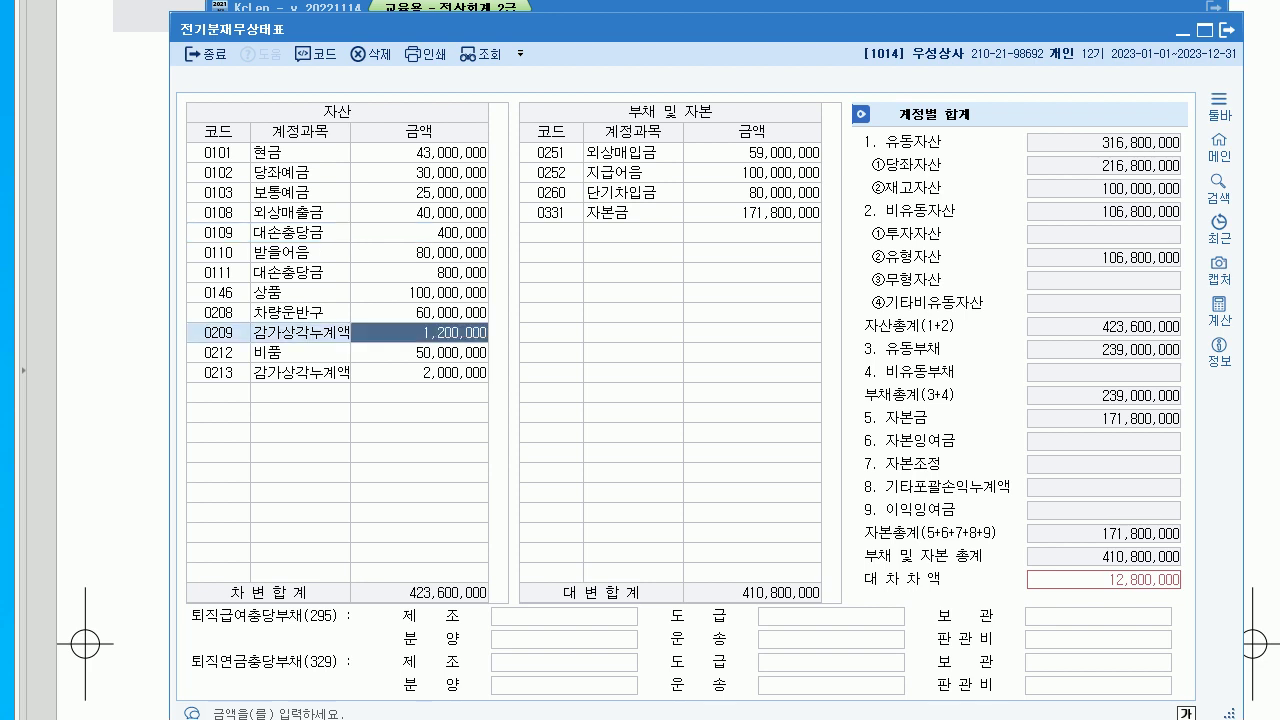
pyautogui.write('14000000')
pyautogui.press('Return')
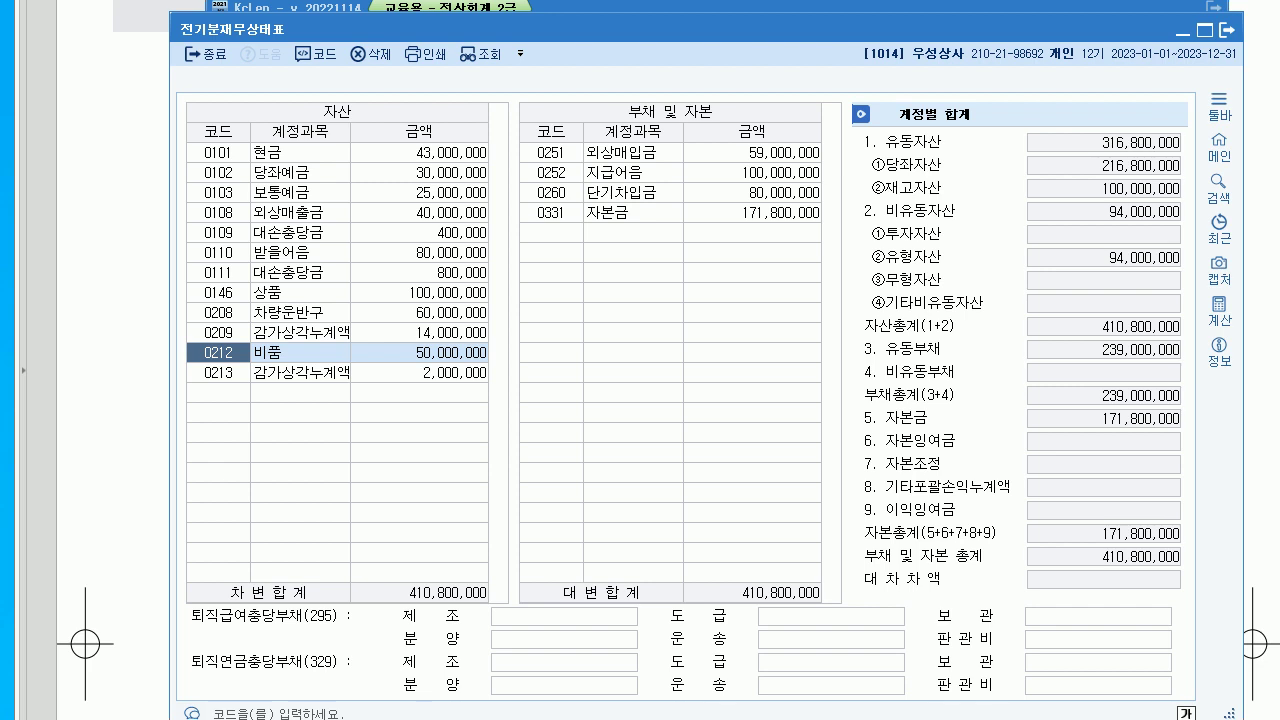
# - Close the prior-period balance sheet and read exam question 03 about the 나라카드 credit-card vendor
pyautogui.click(1226, 30)
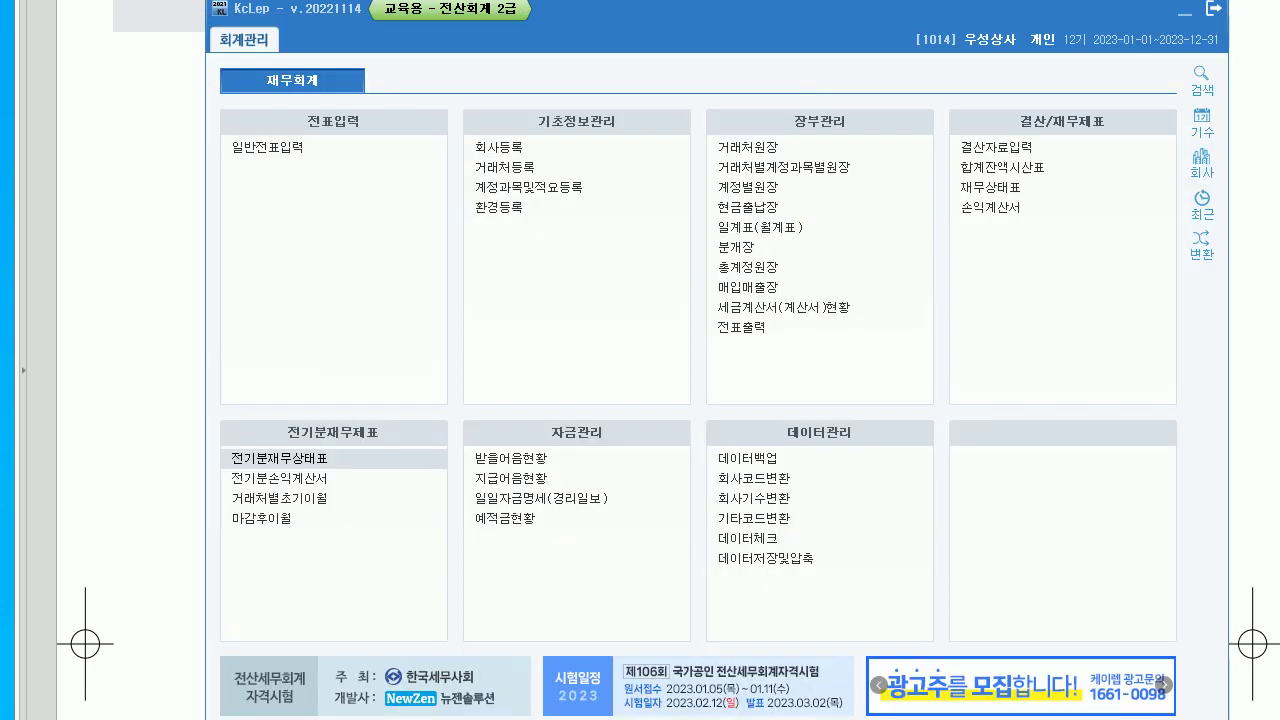
pyautogui.hotkey('alt', 'Tab')
pyautogui.scroll(-10, 640, 360)
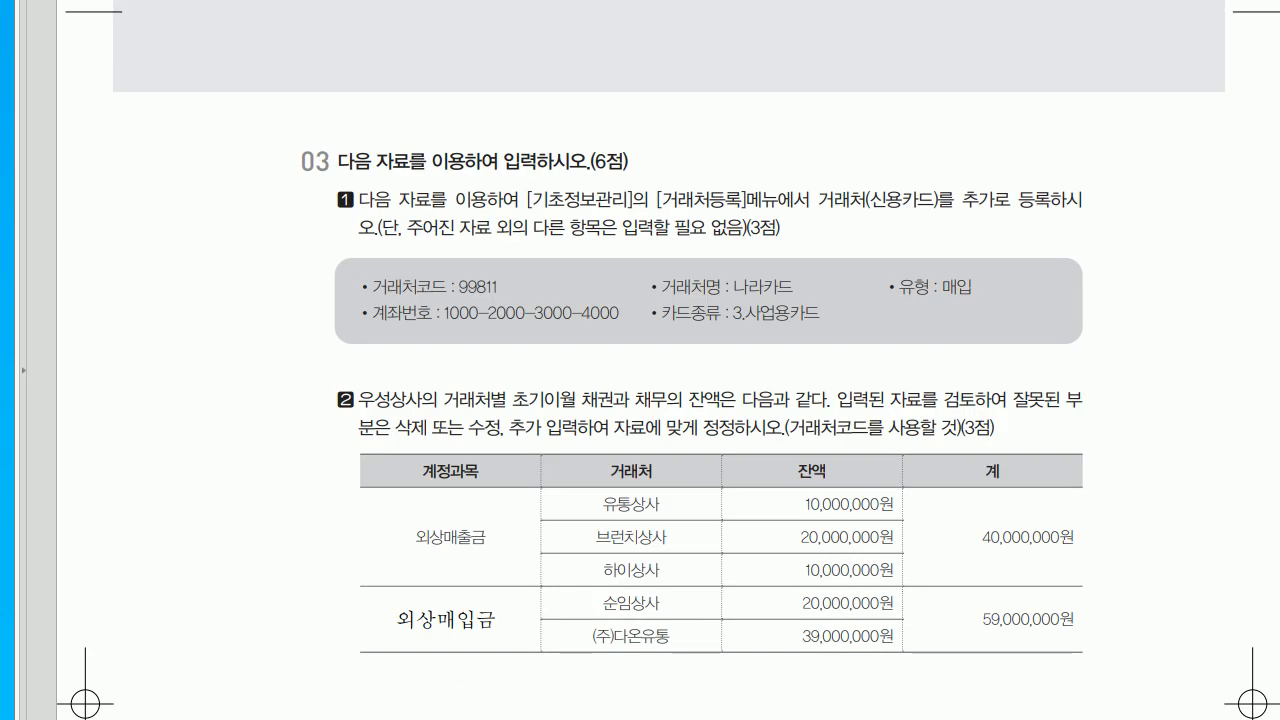
pyautogui.scroll(-2, 640, 360)
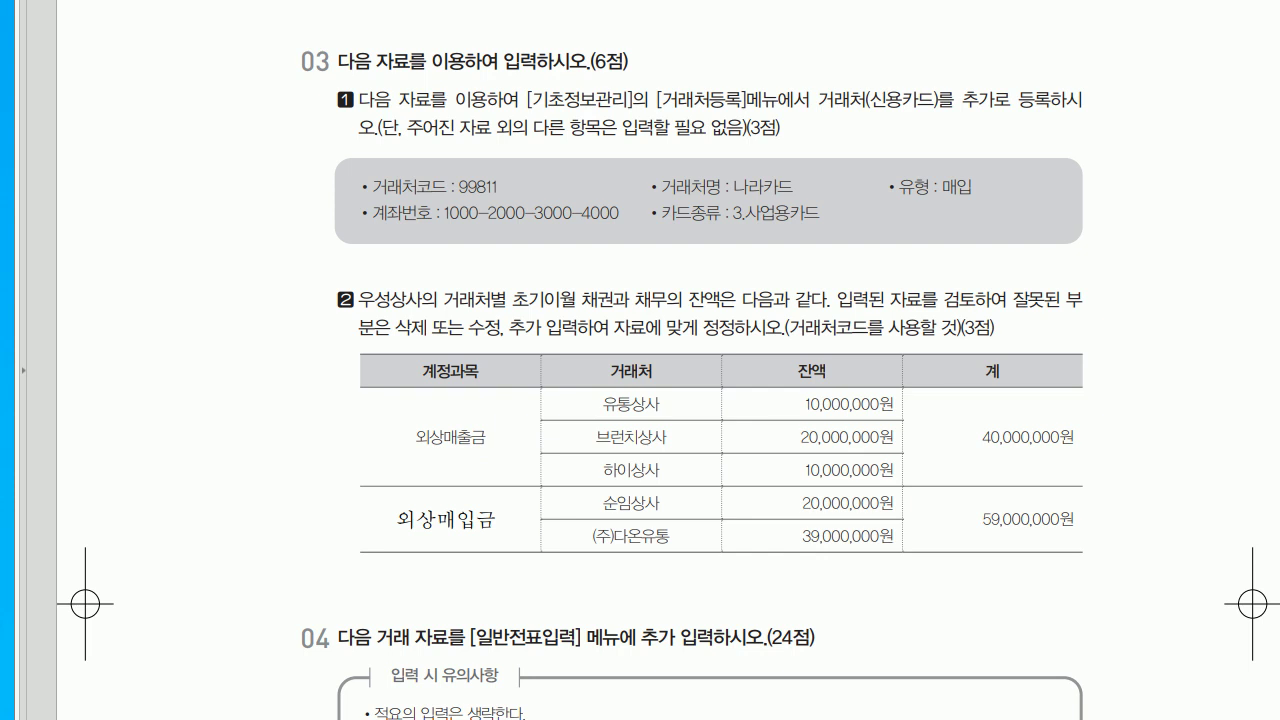
# - Back in KcLep, open 거래처등록 under 기초정보관리
pyautogui.hotkey('alt', 'Tab')
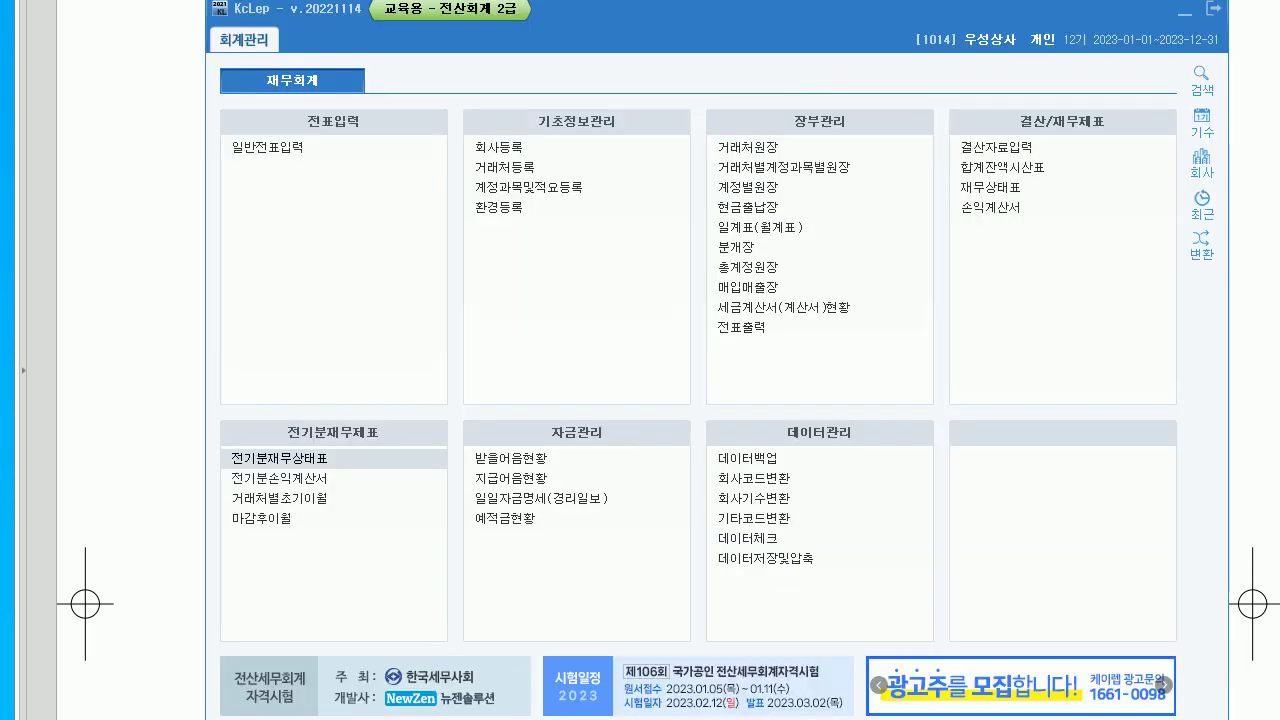
pyautogui.click(745, 207)
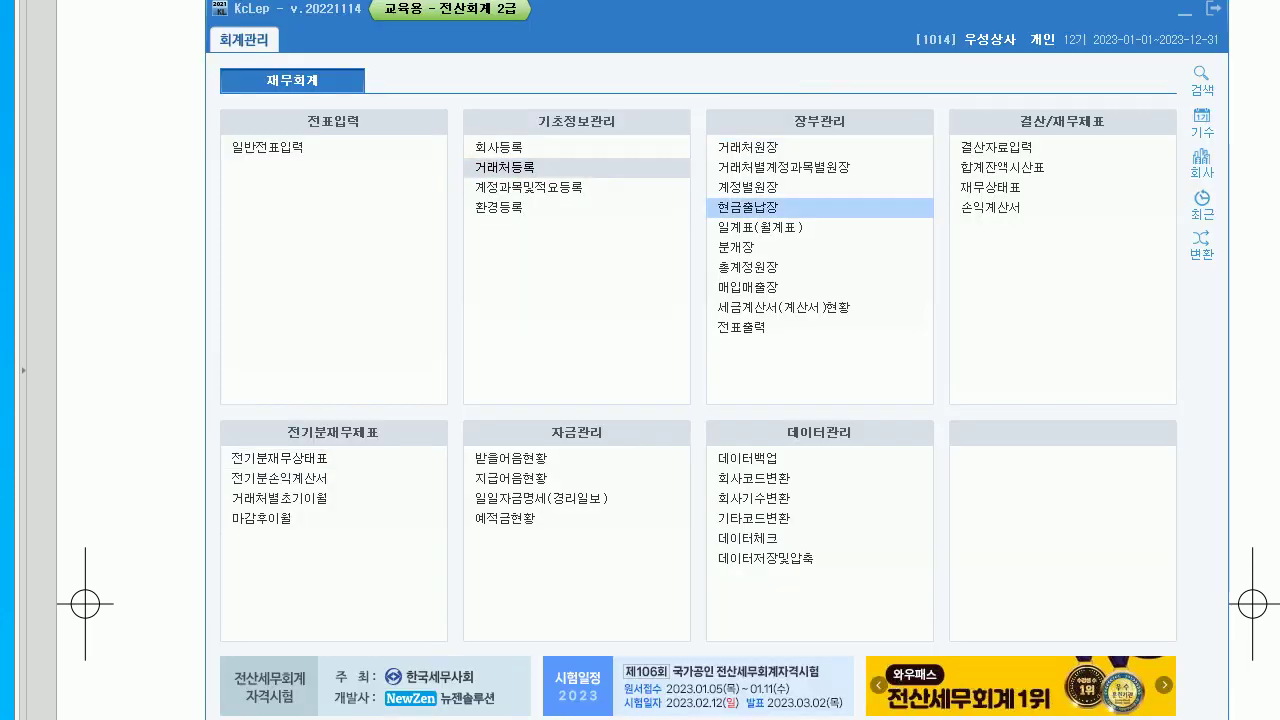
pyautogui.click(505, 167)
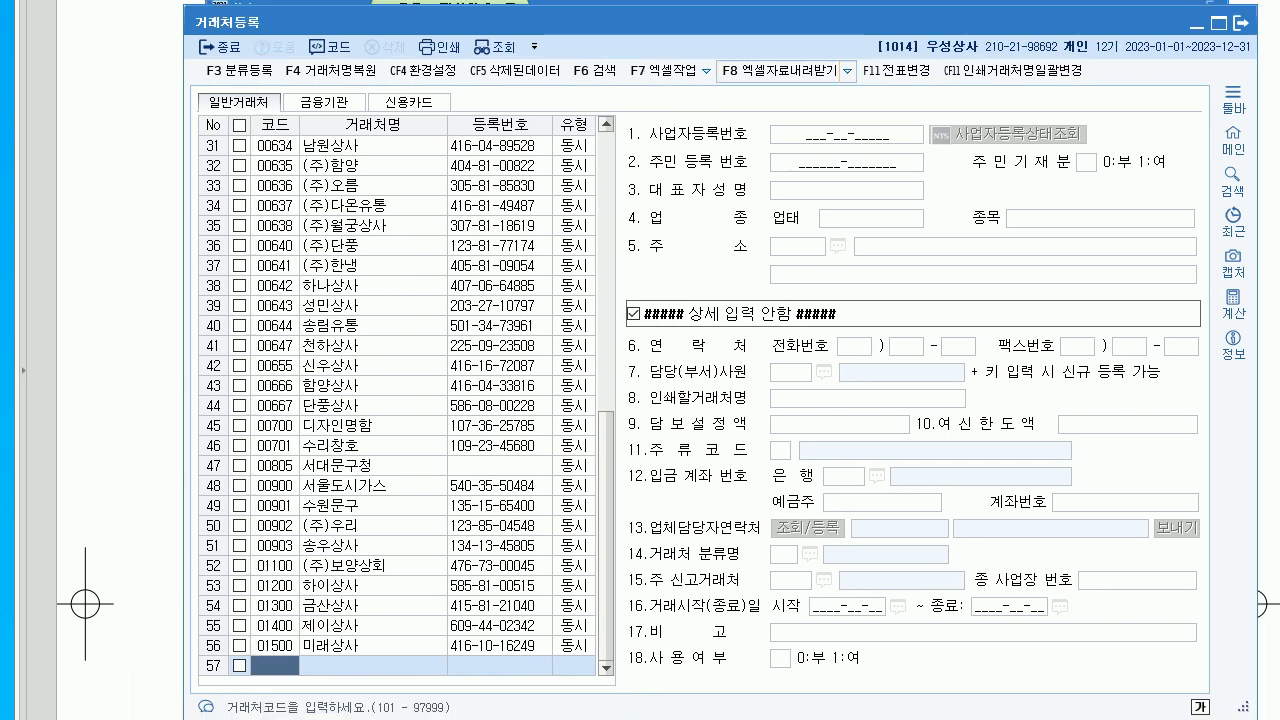
# - Register card vendor 99811 나라카드 as 2:매입, 3.사업용카드, with the exam's card number, then close
pyautogui.click(409, 101)
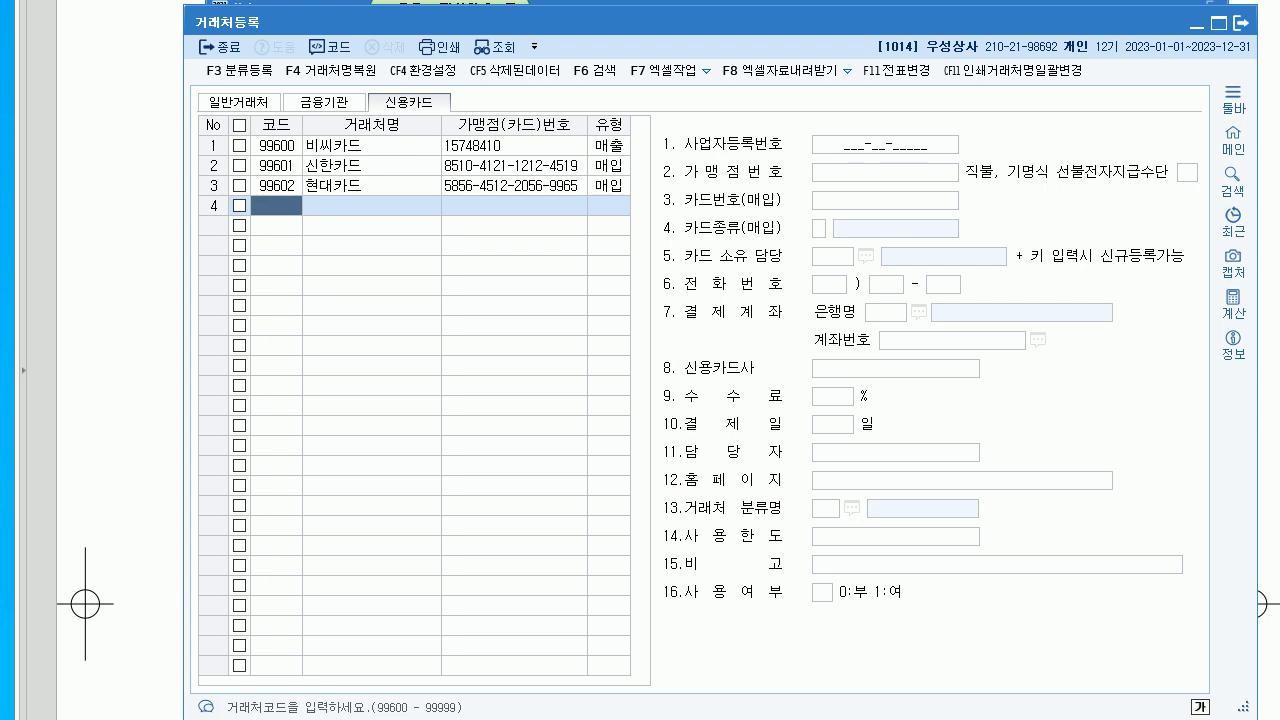
pyautogui.write('99811')
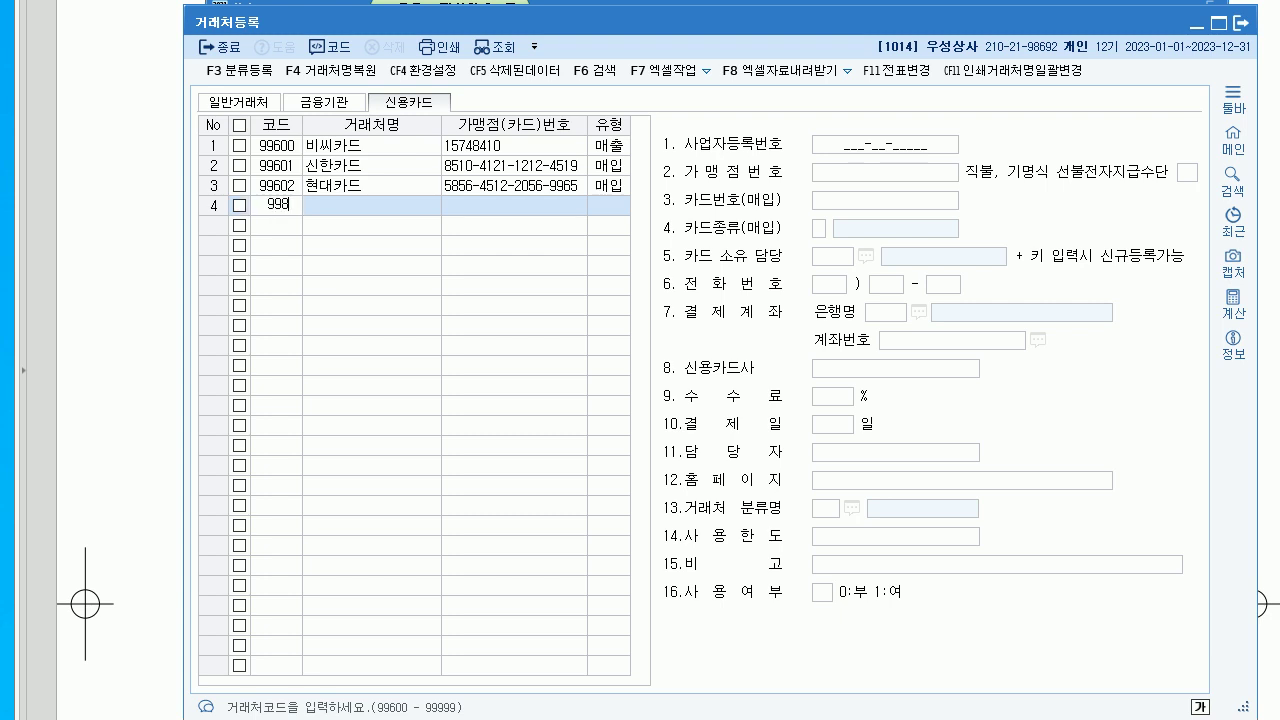
pyautogui.press('Return')
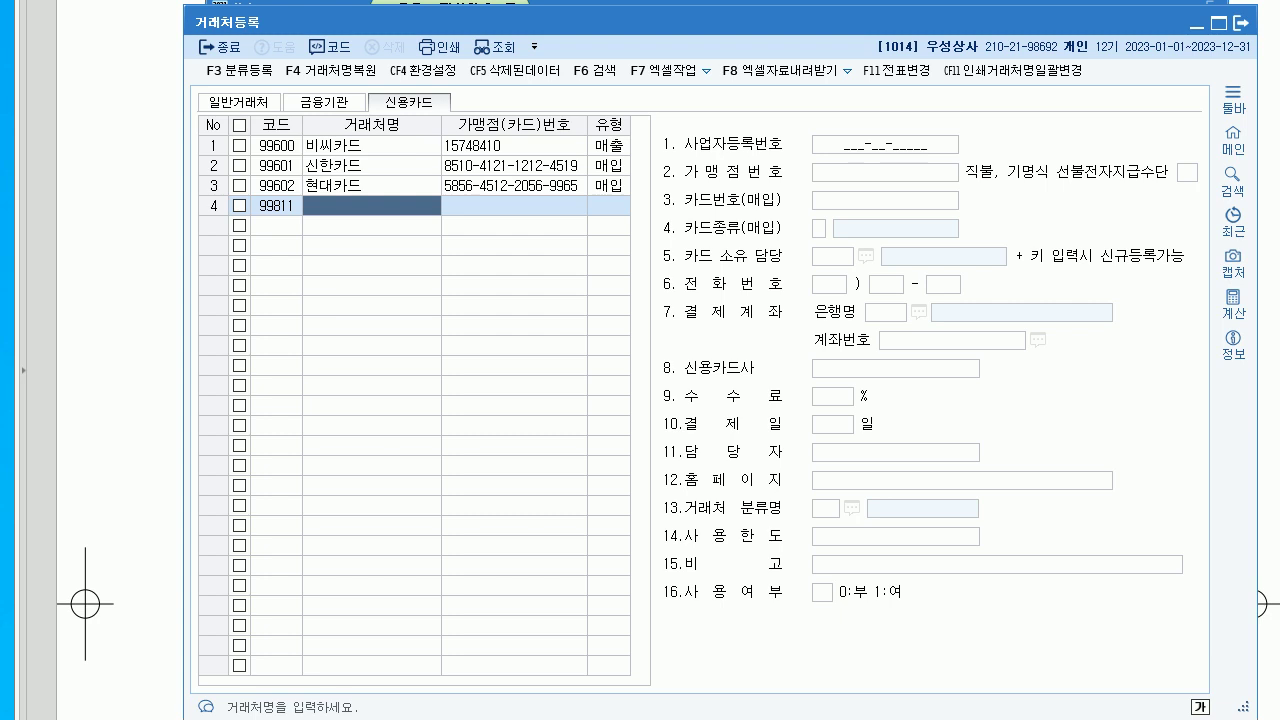
pyautogui.write('나라카드')
pyautogui.press('Return')
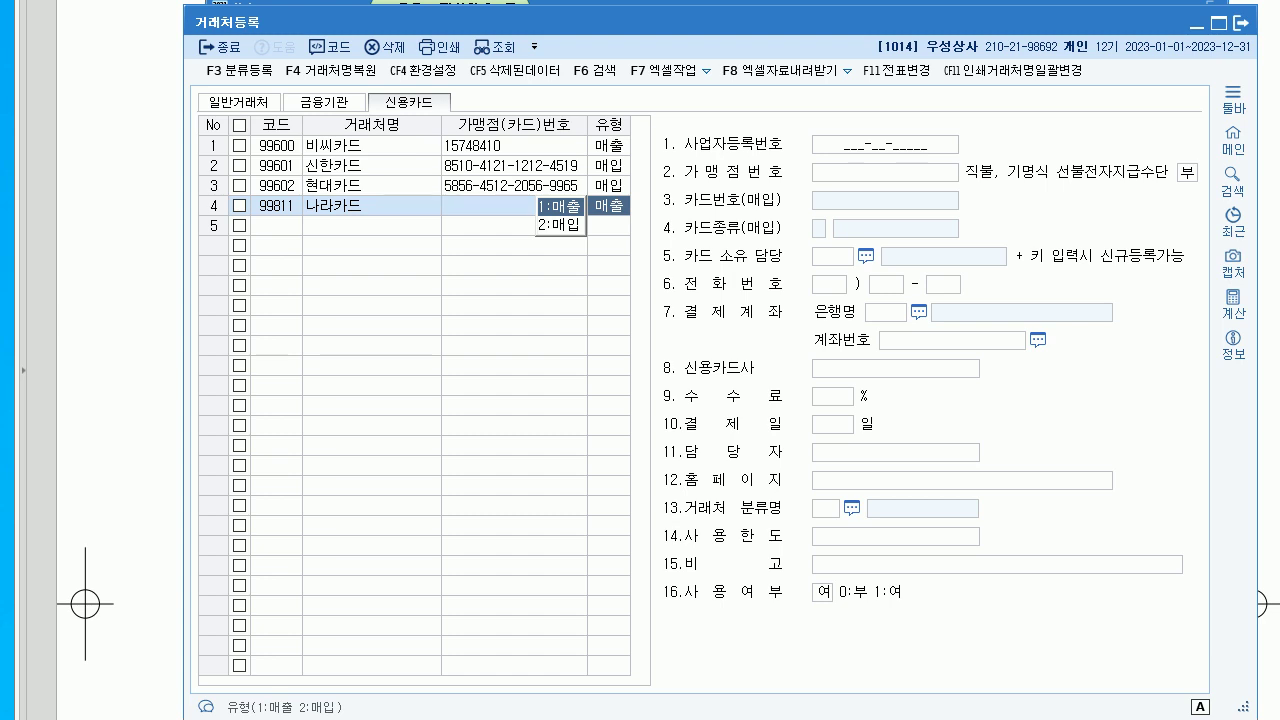
pyautogui.press('2')
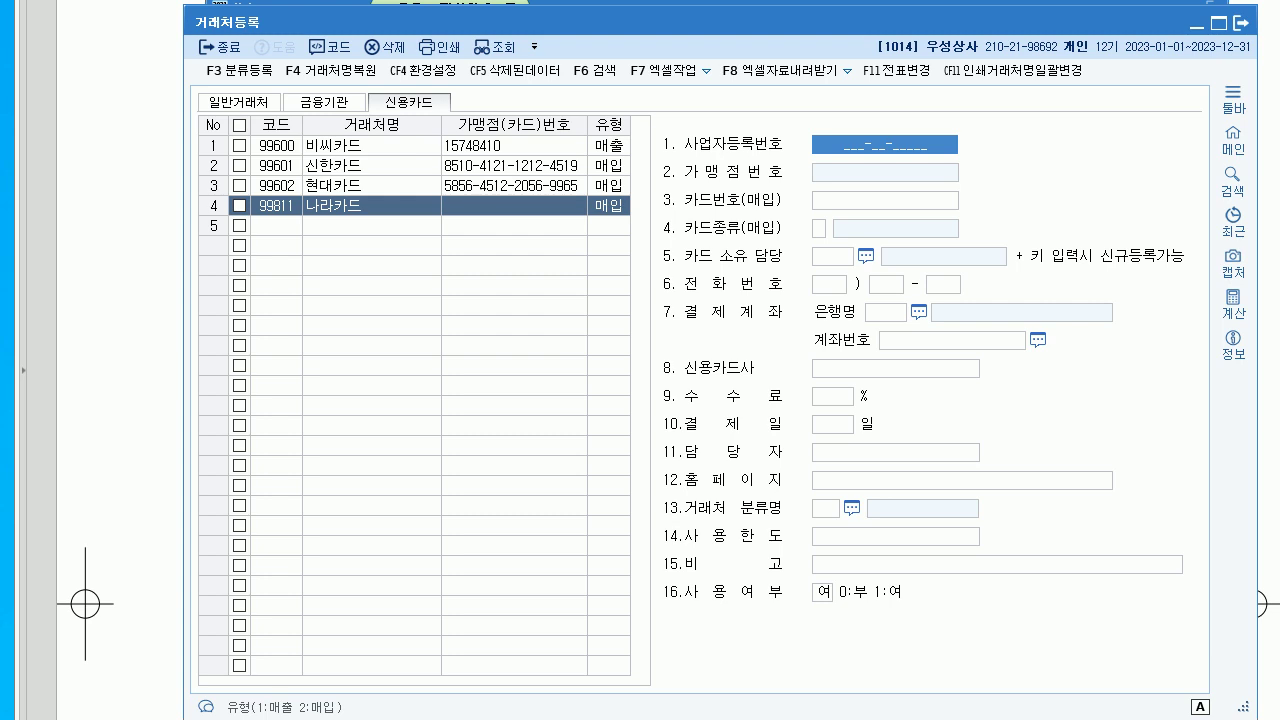
pyautogui.press('Return')
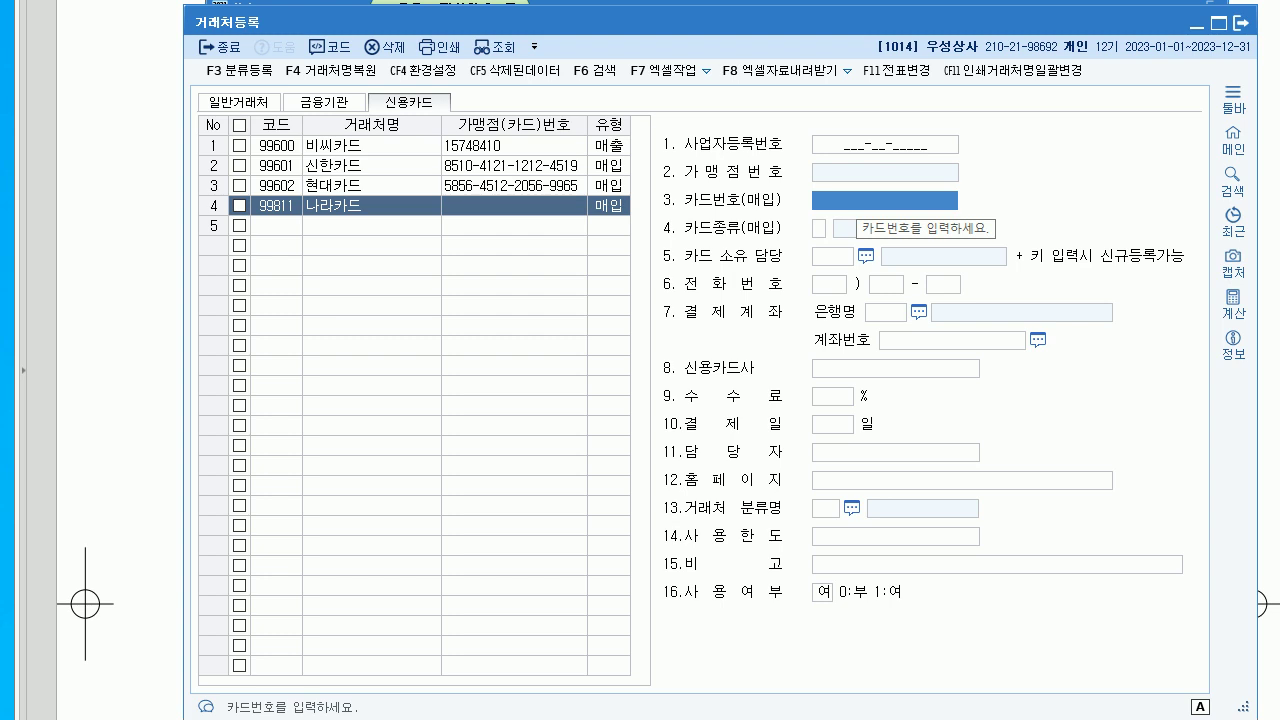
pyautogui.write('1')
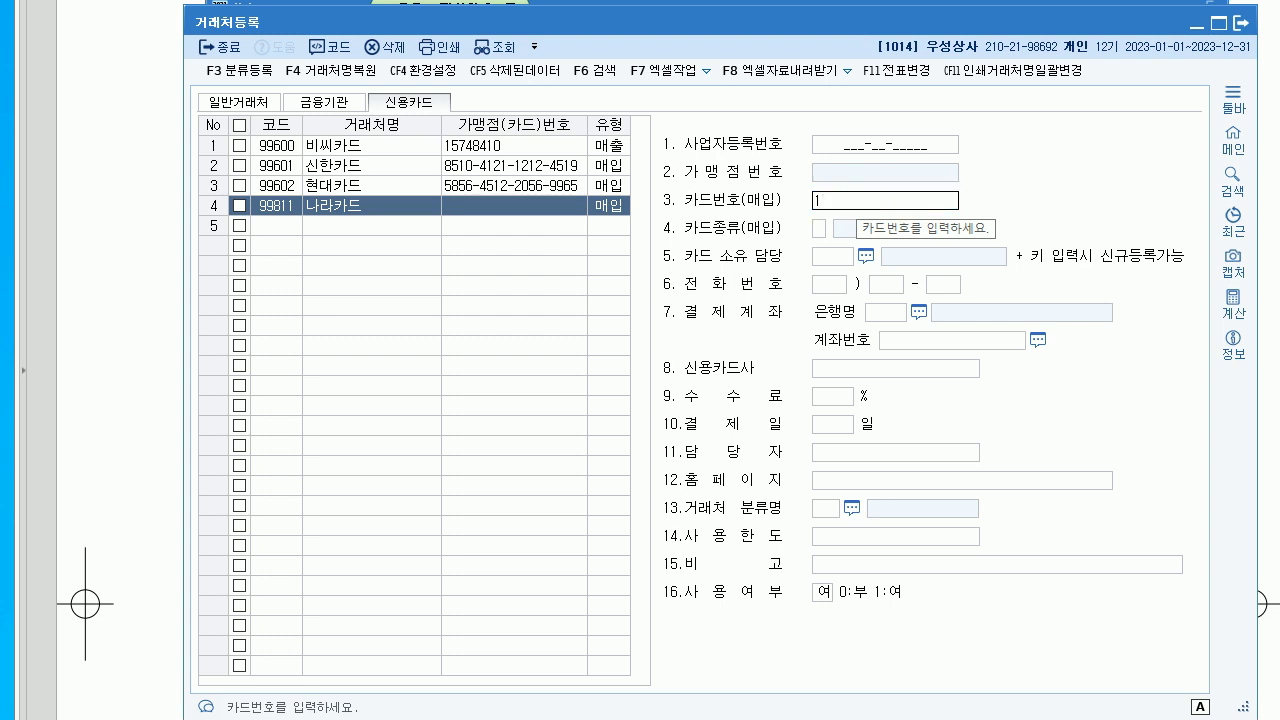
pyautogui.write('000-2')
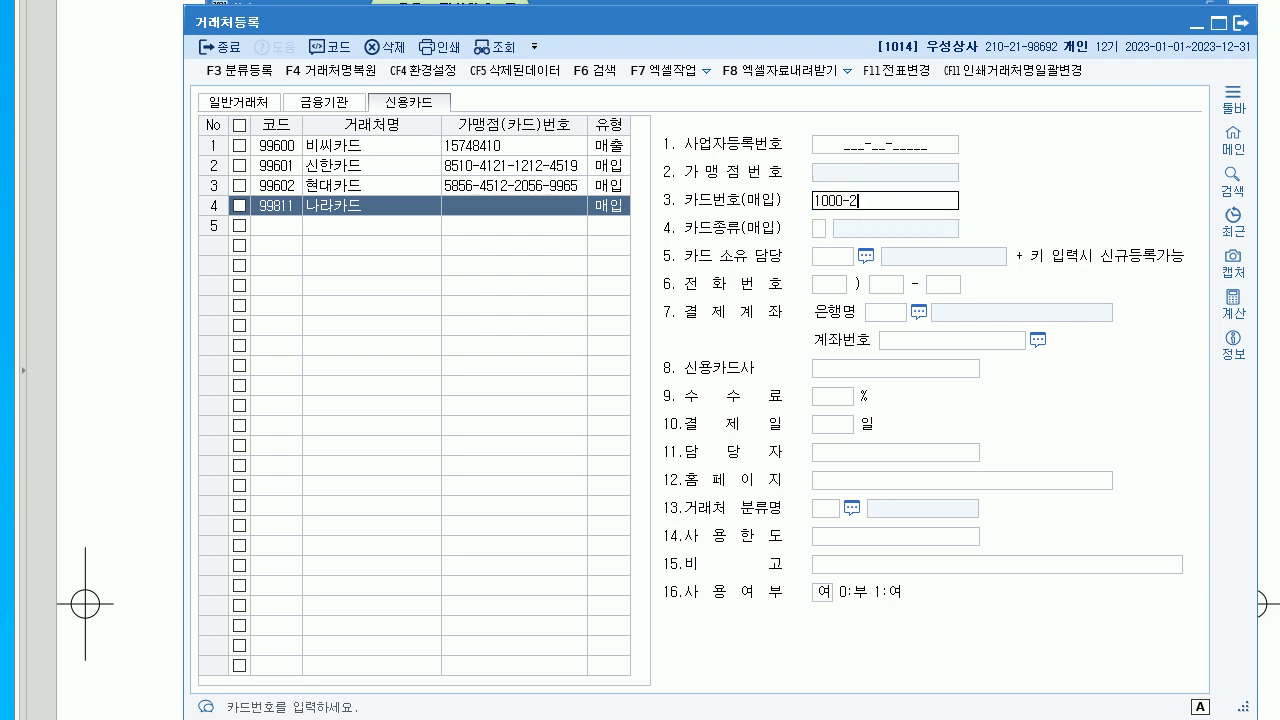
pyautogui.write('000-3000-4000')
pyautogui.press('Return')
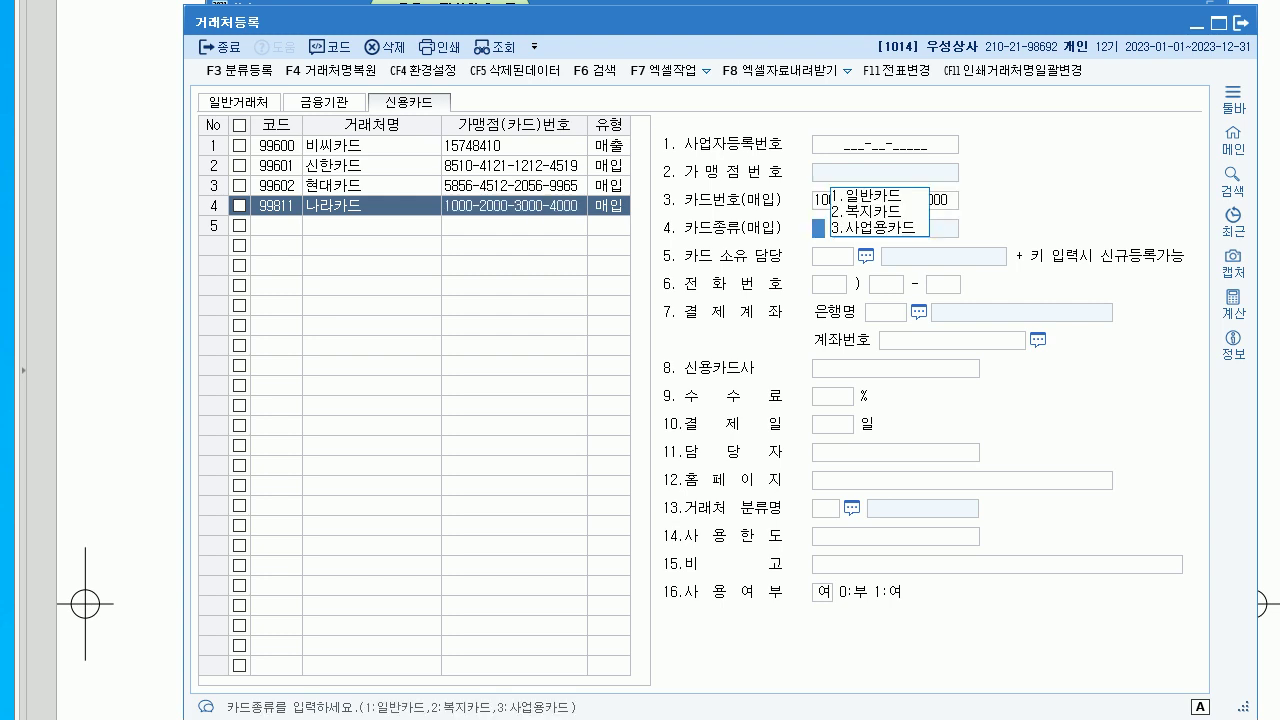
pyautogui.write('3')
pyautogui.press('Return')
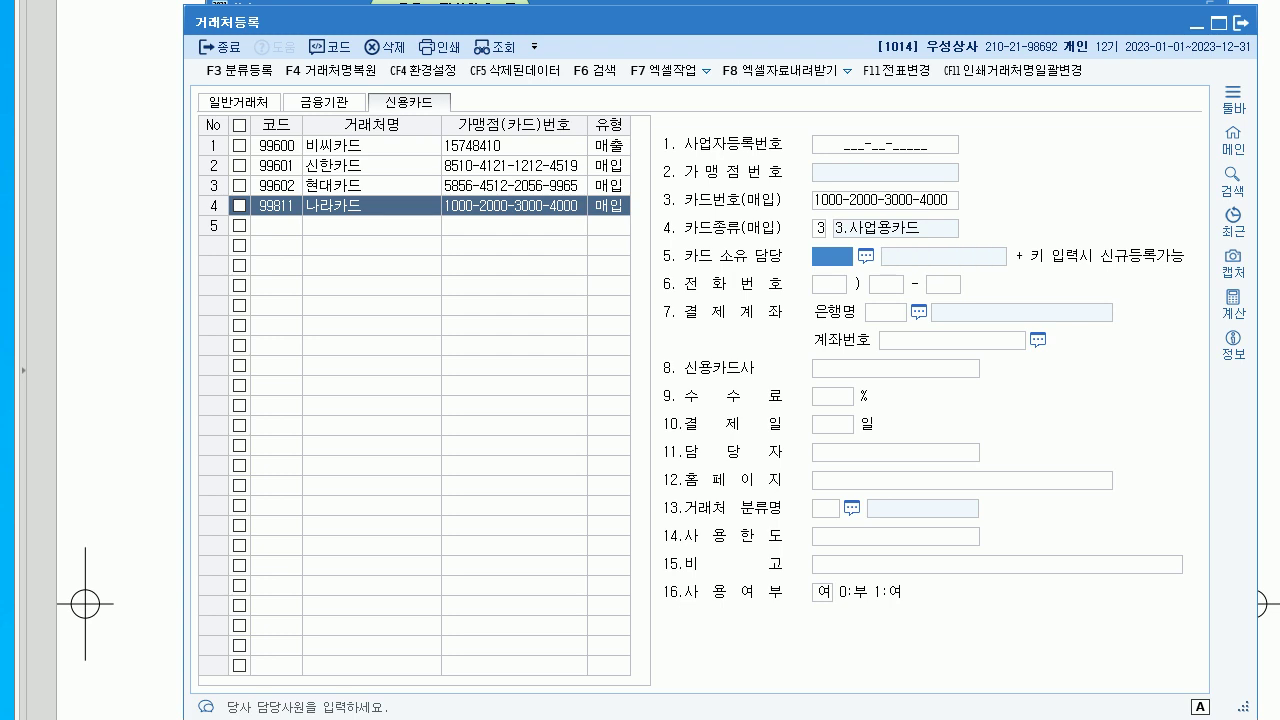
pyautogui.click(1241, 22)
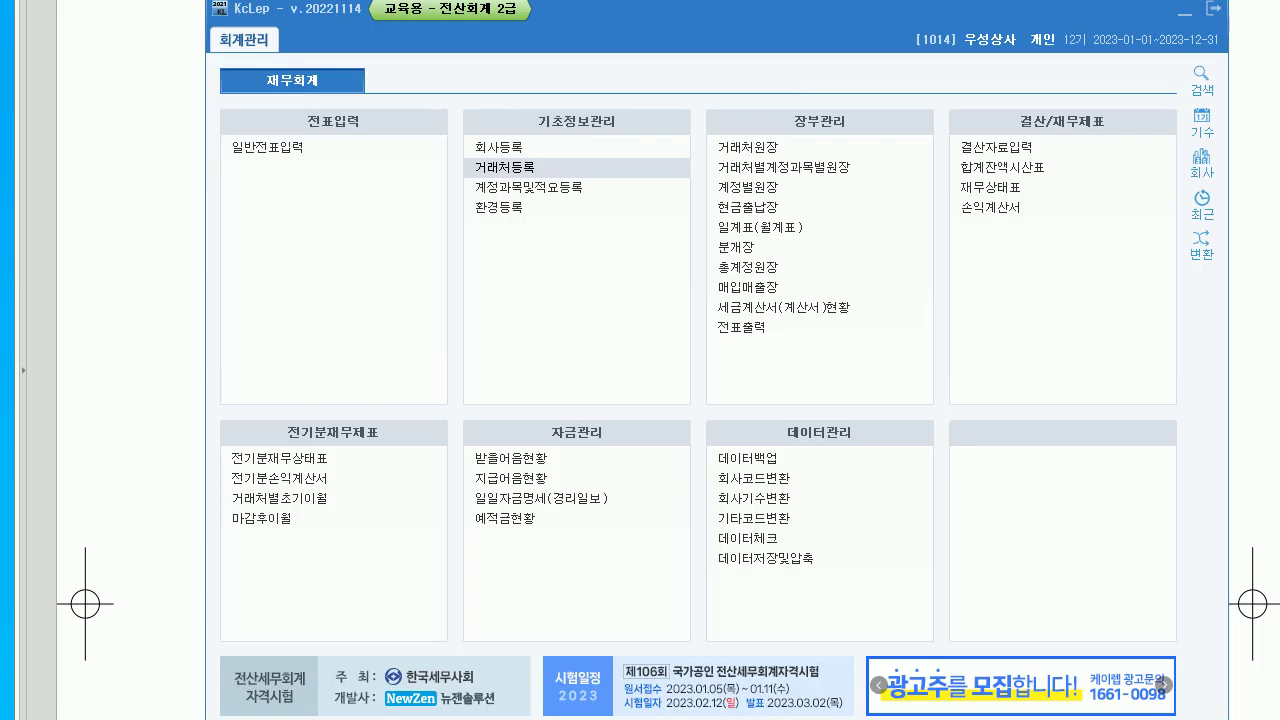
pyautogui.hotkey('alt', 'Tab')
pyautogui.scroll(-3, 640, 360)
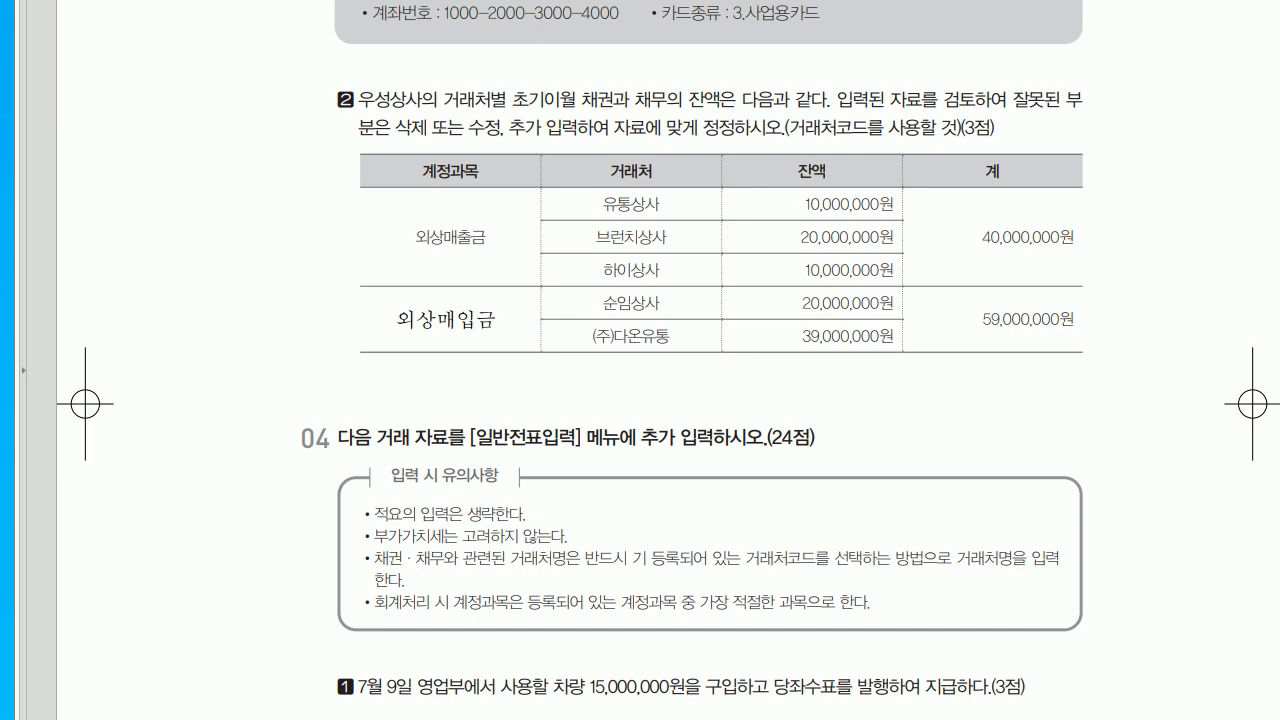
pyautogui.hotkey('alt', 'Tab')
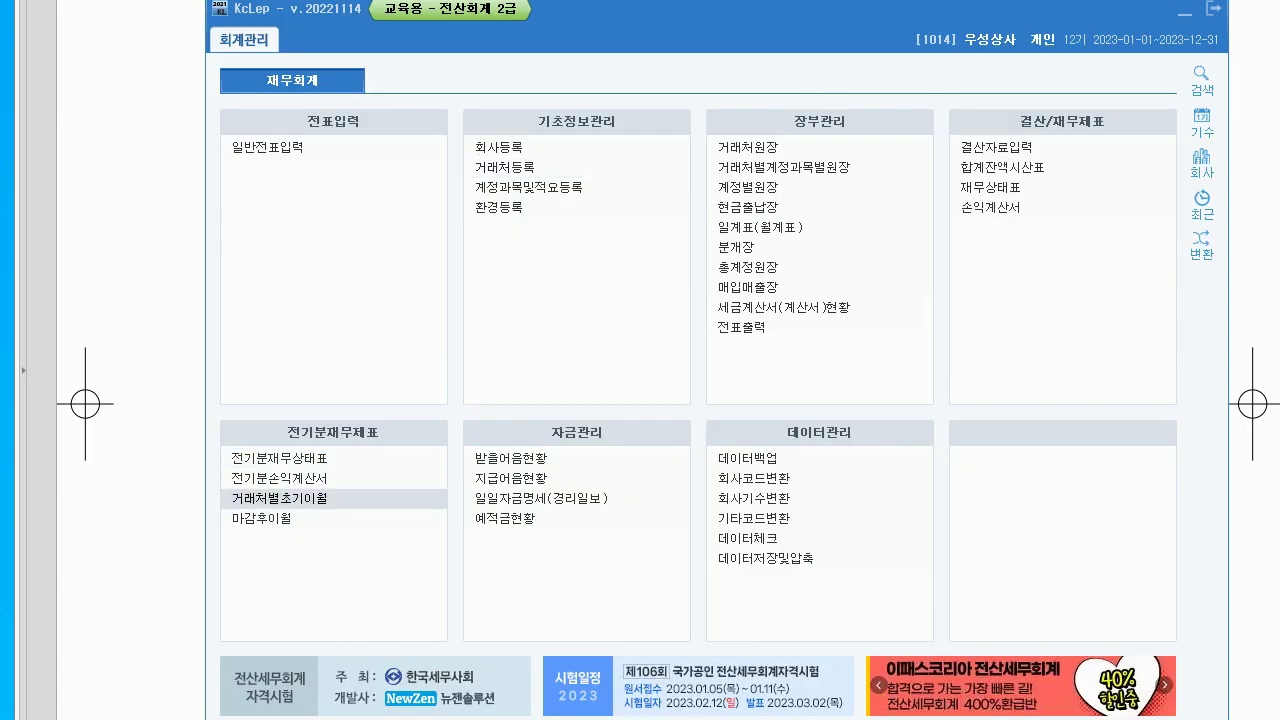
pyautogui.click(281, 498)
# - Set 외상매출금 opening balances to 10,000,000 for 유통상사 and 20,000,000 for 브런치상사
pyautogui.moveTo(500, 18); pyautogui.dragTo(590, 22)
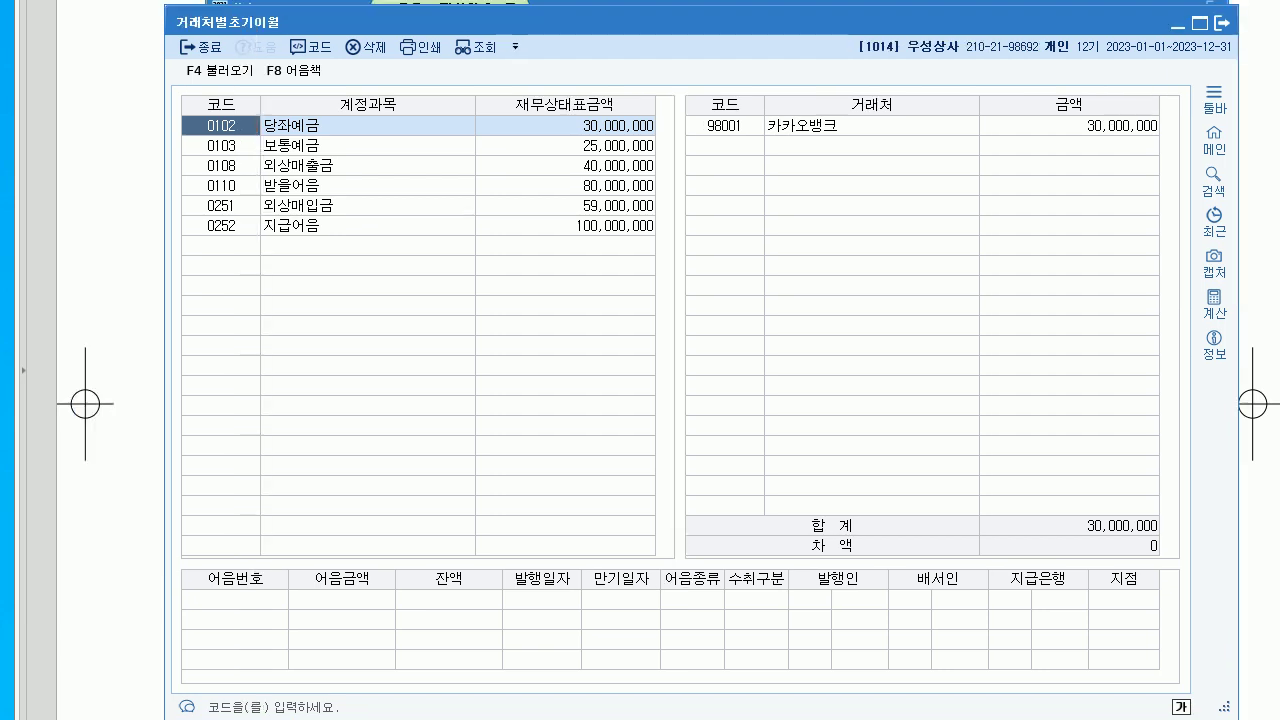
pyautogui.click(565, 165)
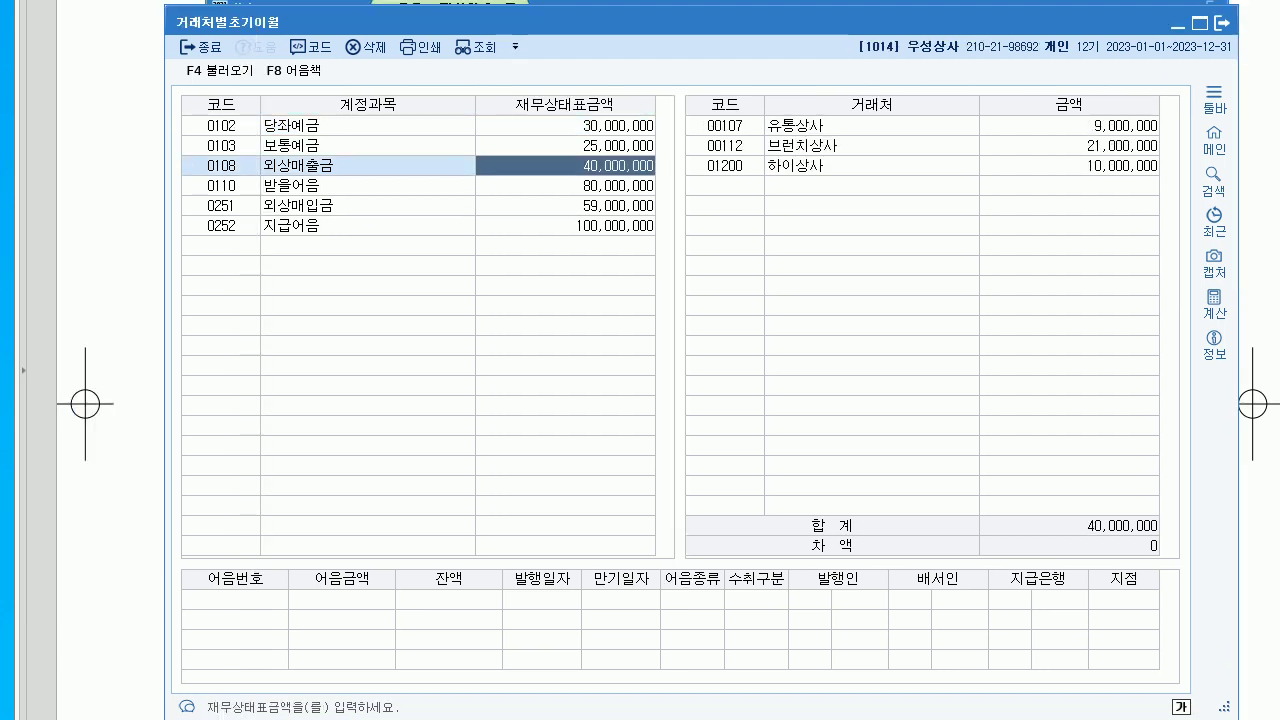
pyautogui.click(1069, 125)
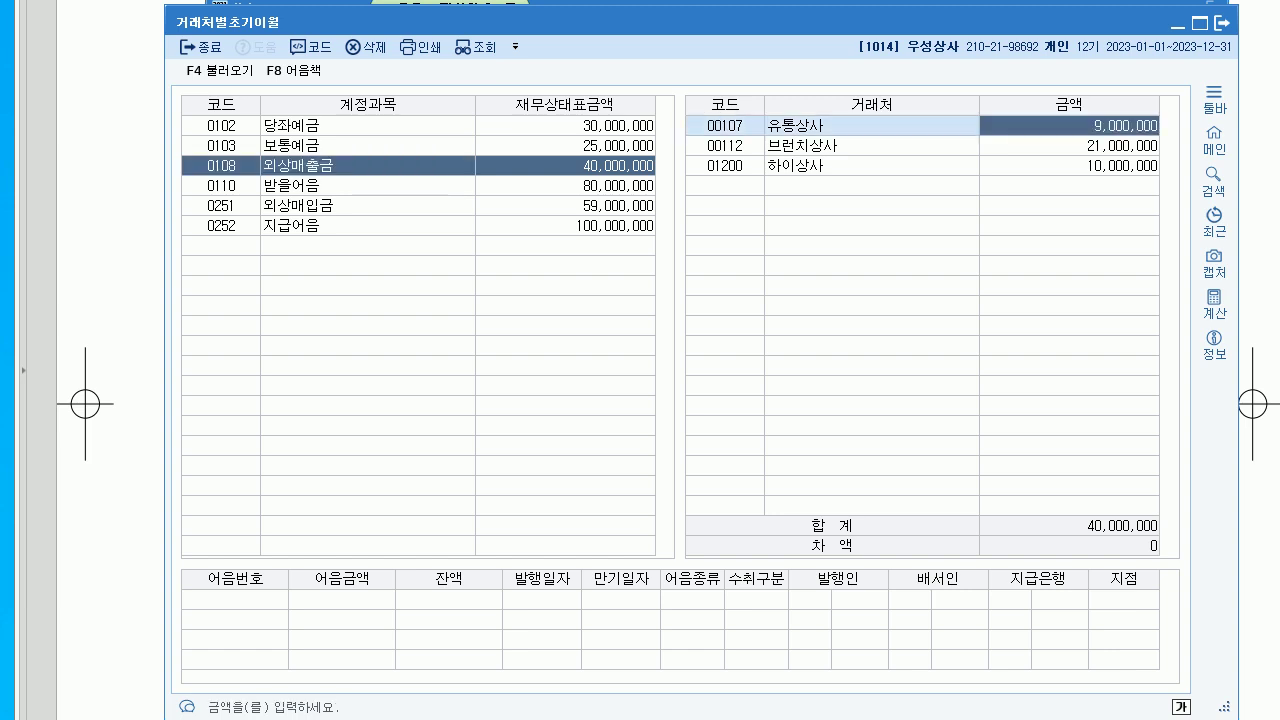
pyautogui.write('10000000')
pyautogui.press('Return')
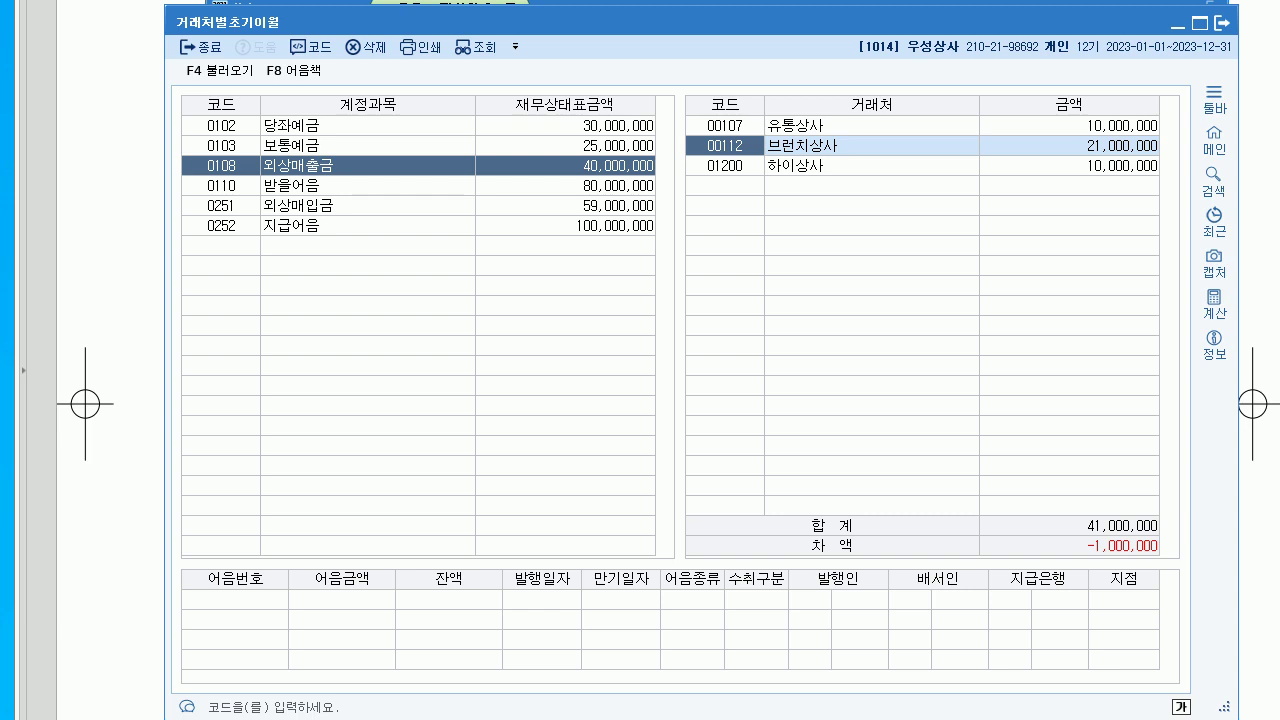
pyautogui.press('Return')
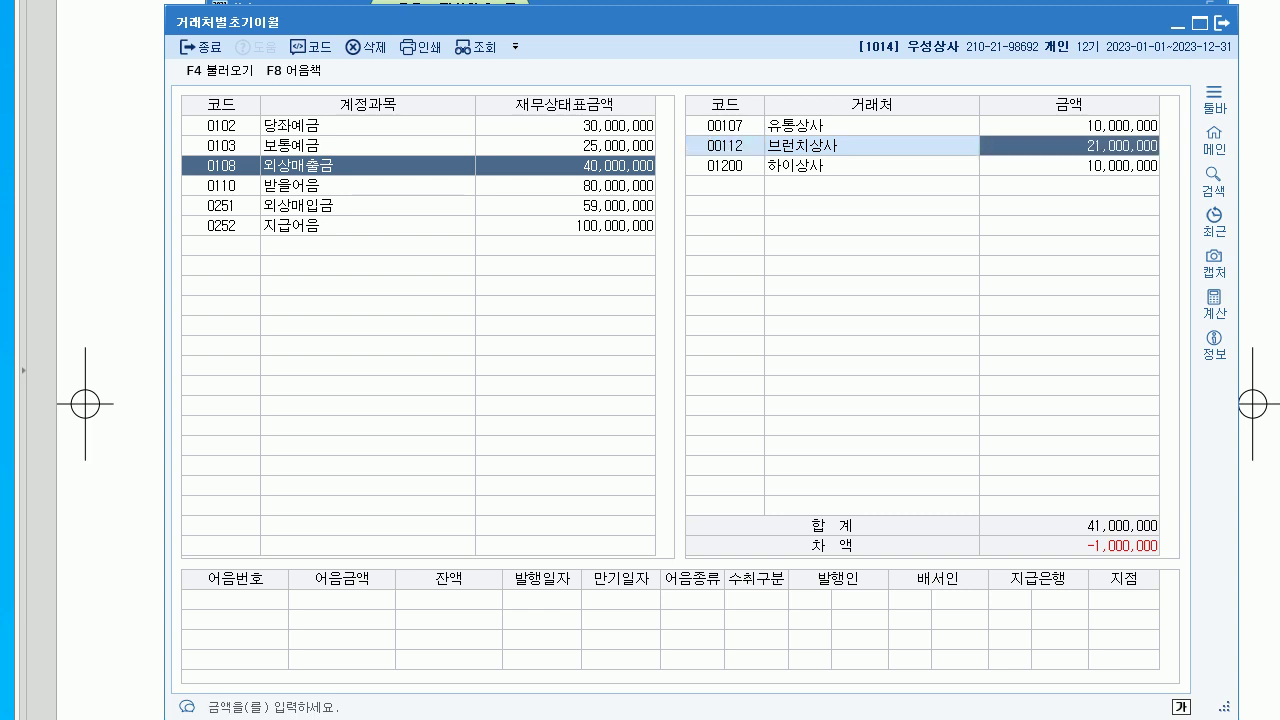
pyautogui.write('20000000')
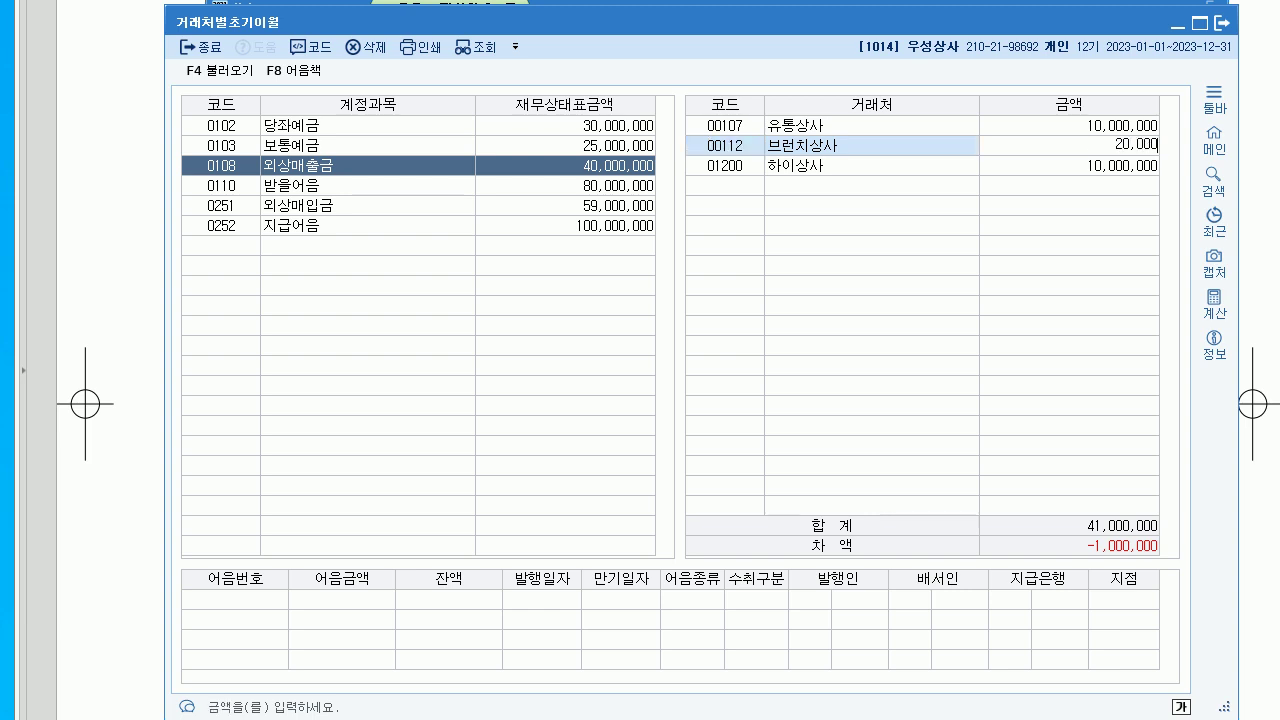
pyautogui.press('Return')
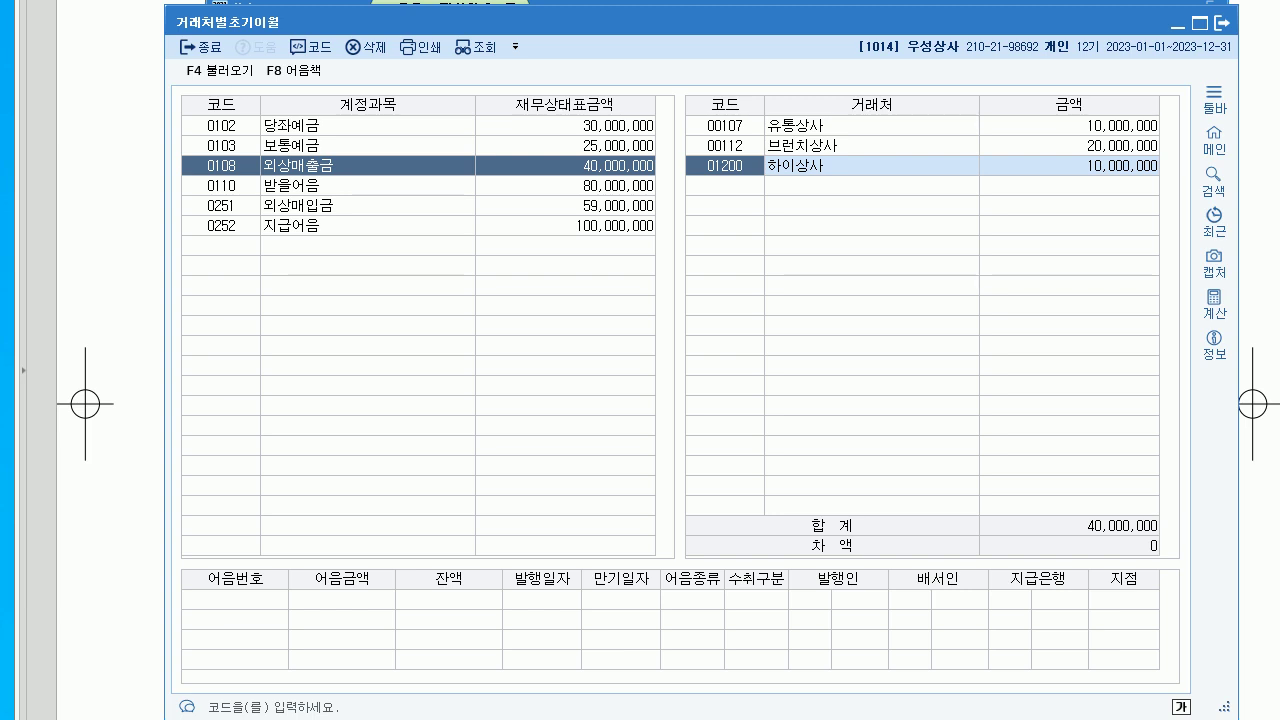
# - Add 00631 순임상사 with 20,000,000 under 외상매입금 and close the opening-balance window
pyautogui.click(221, 205)
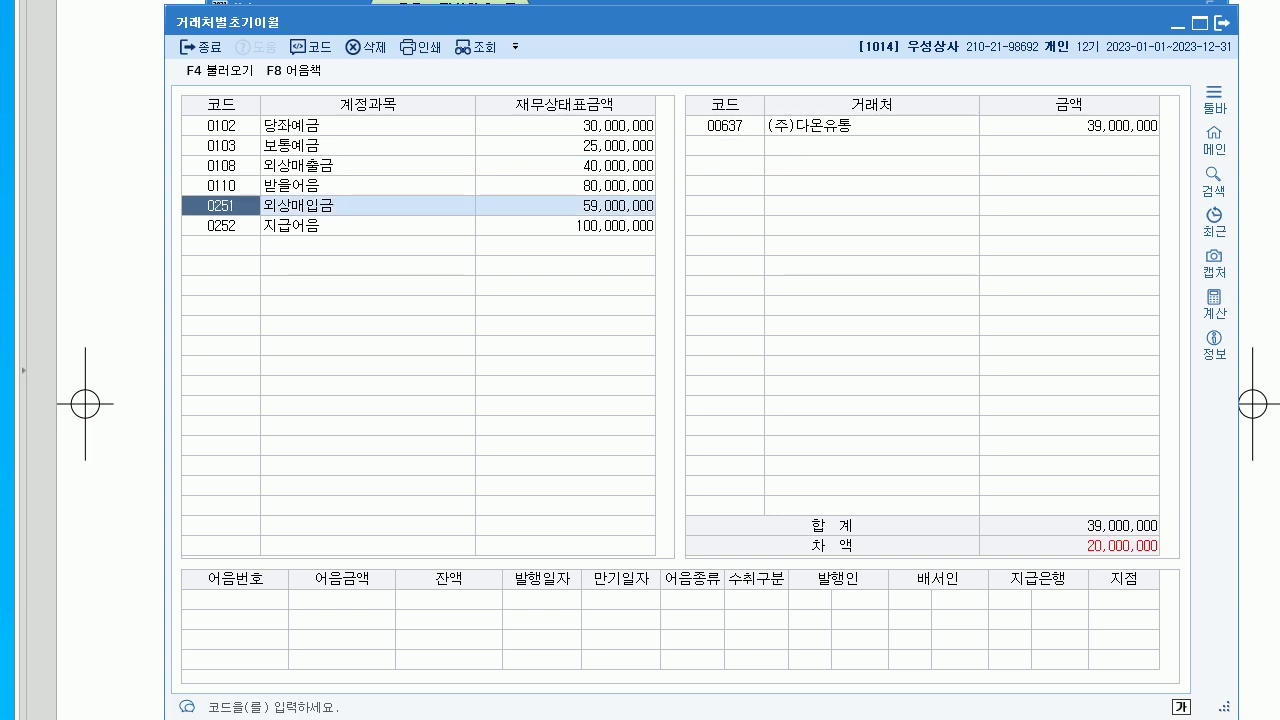
pyautogui.click(1069, 125)
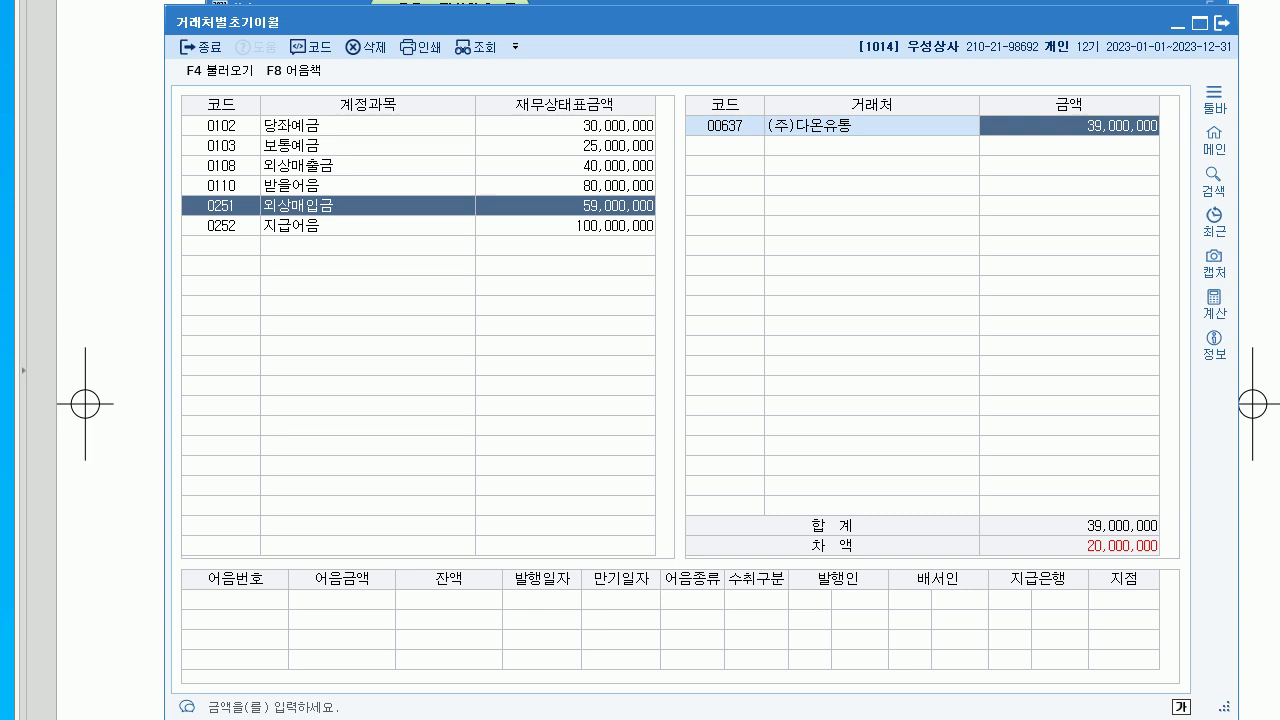
pyautogui.press('Return')
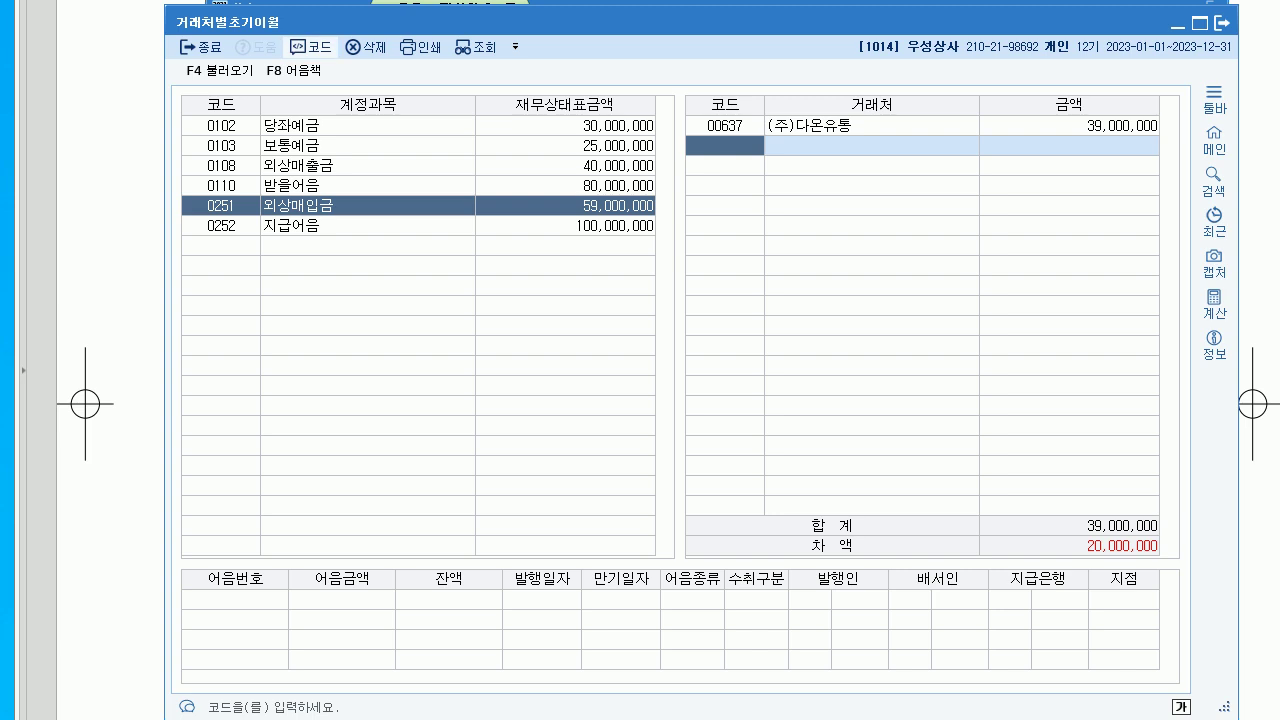
pyautogui.click(310, 47)
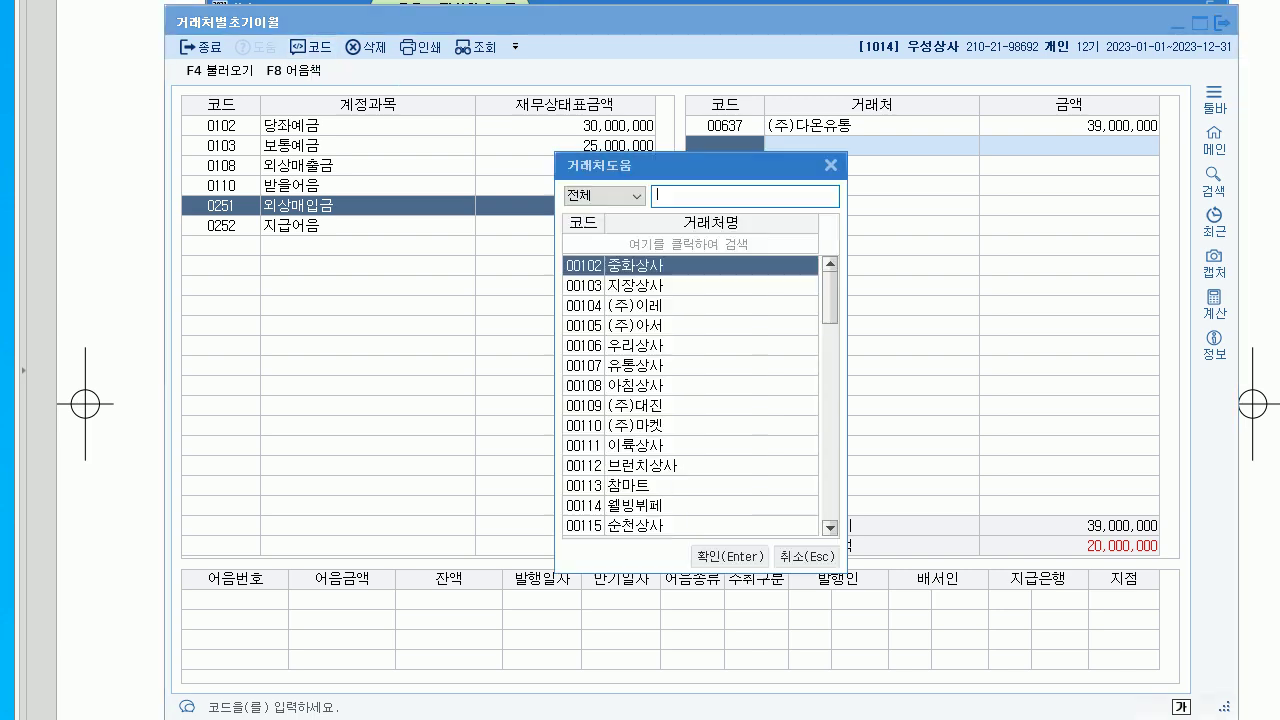
pyautogui.write('순임')
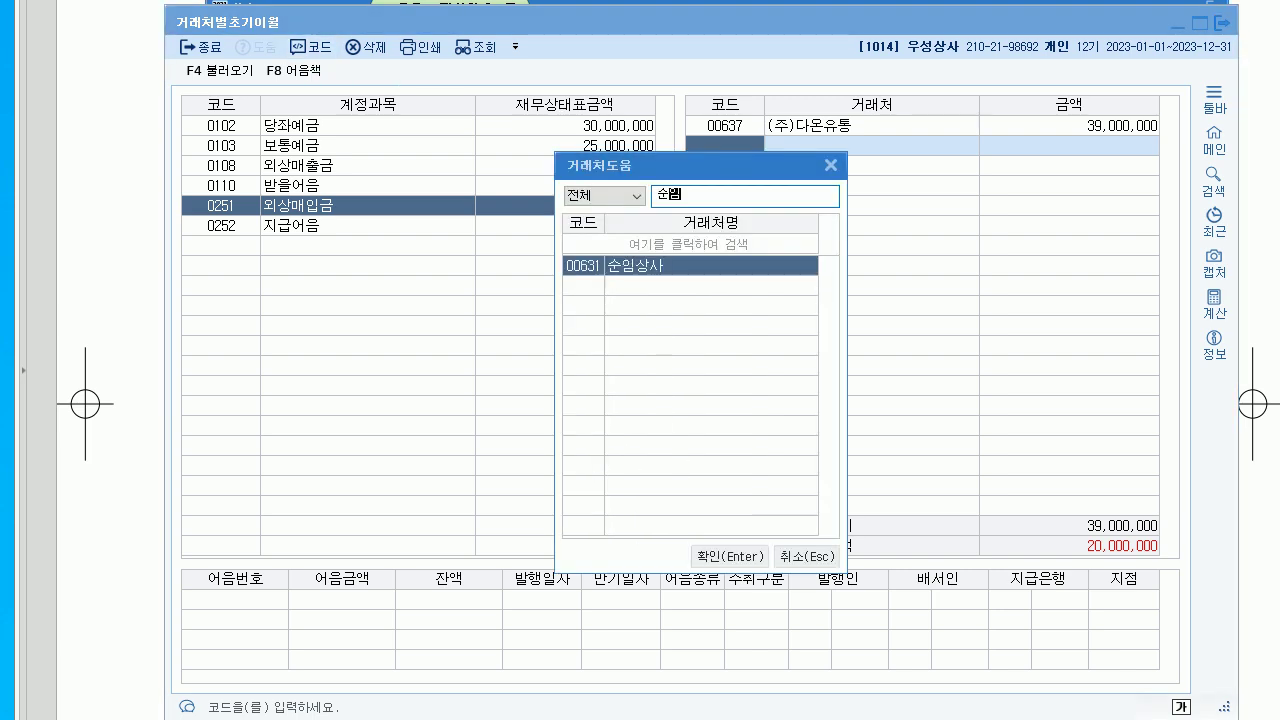
pyautogui.press('Return')
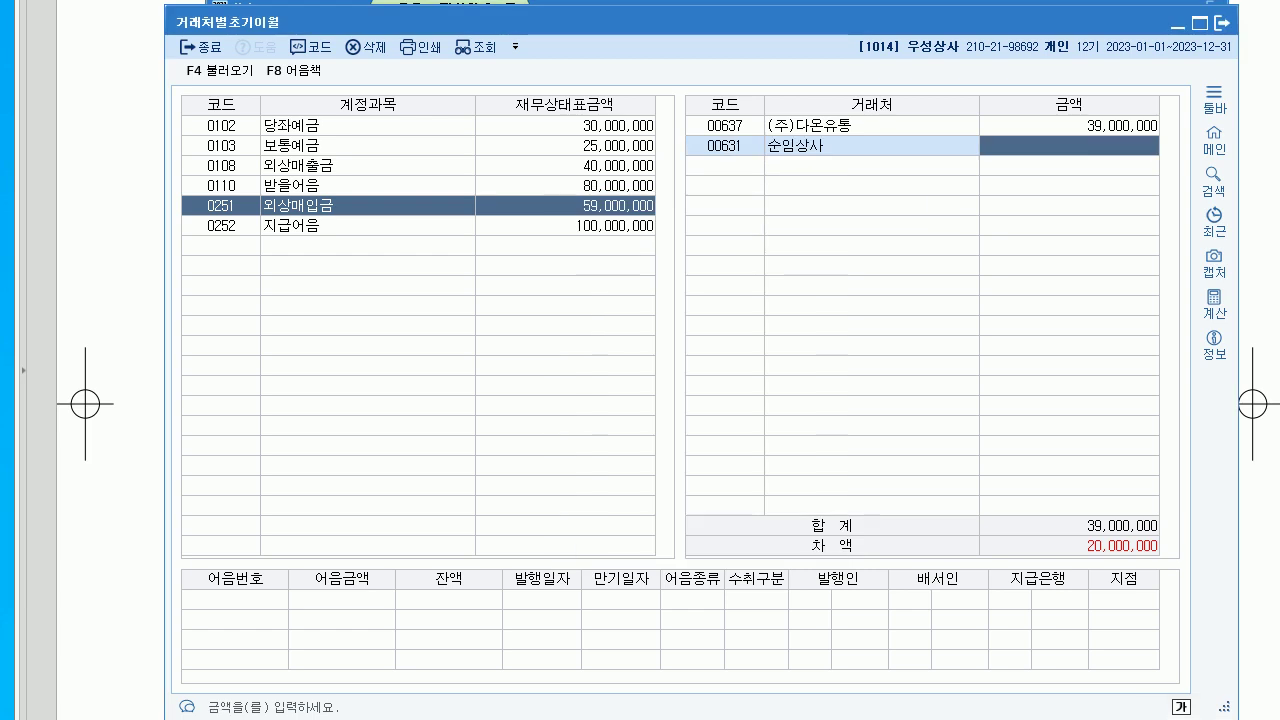
pyautogui.write('20000000')
pyautogui.press('Return')
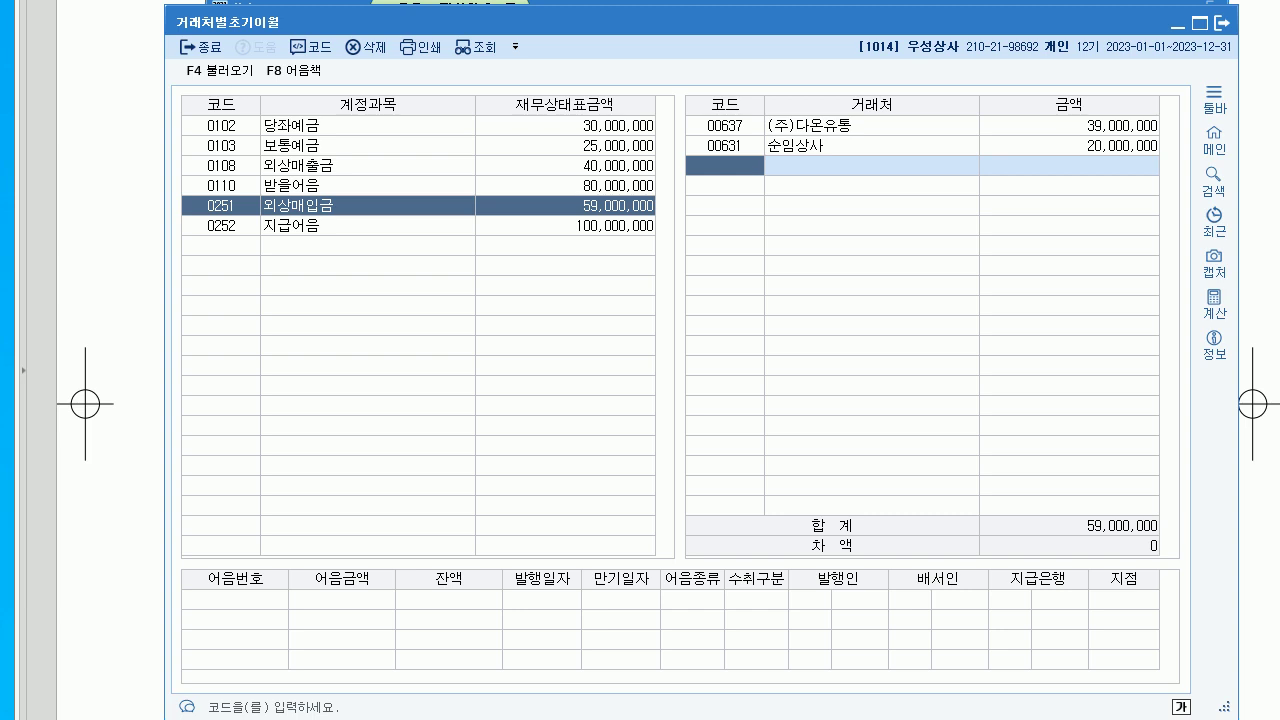
pyautogui.press('Escape')
pyautogui.hotkey('alt', 'Tab')
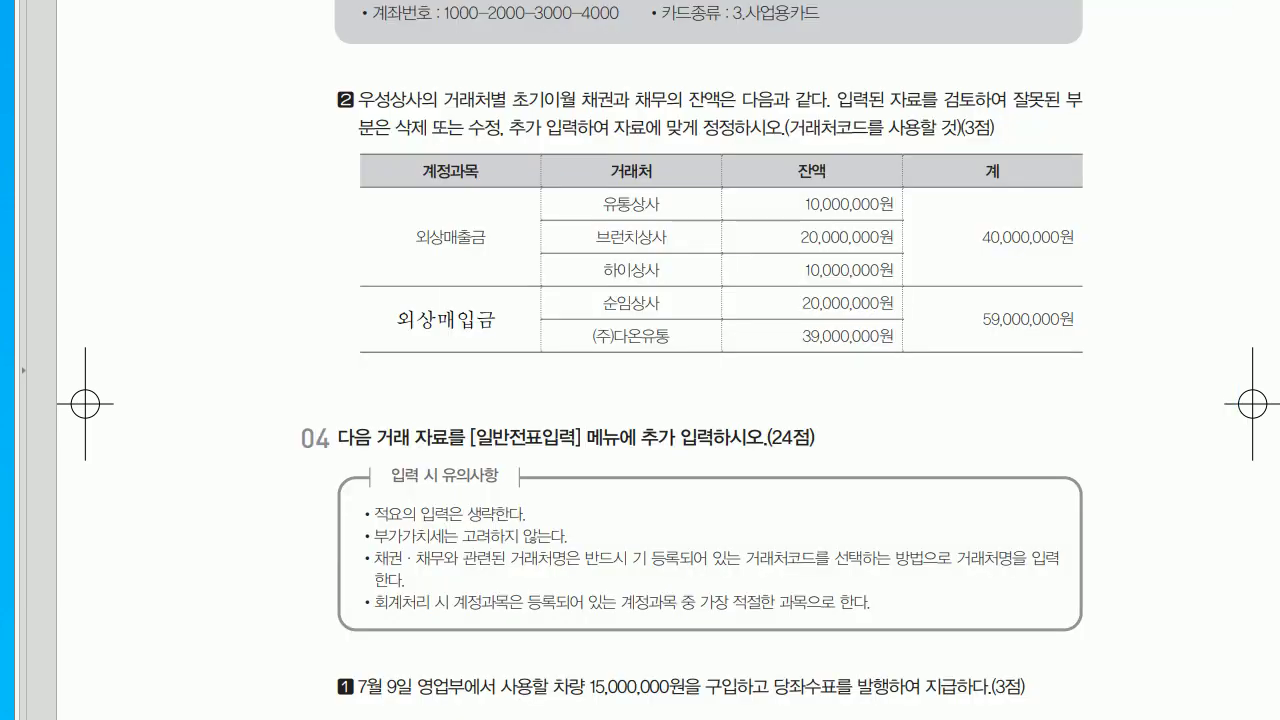
# - Review section 04 journal-entry questions 1–3 in the PDF, then open 일반전표입력 in KcLep
pyautogui.scroll(-4, 640, 360)
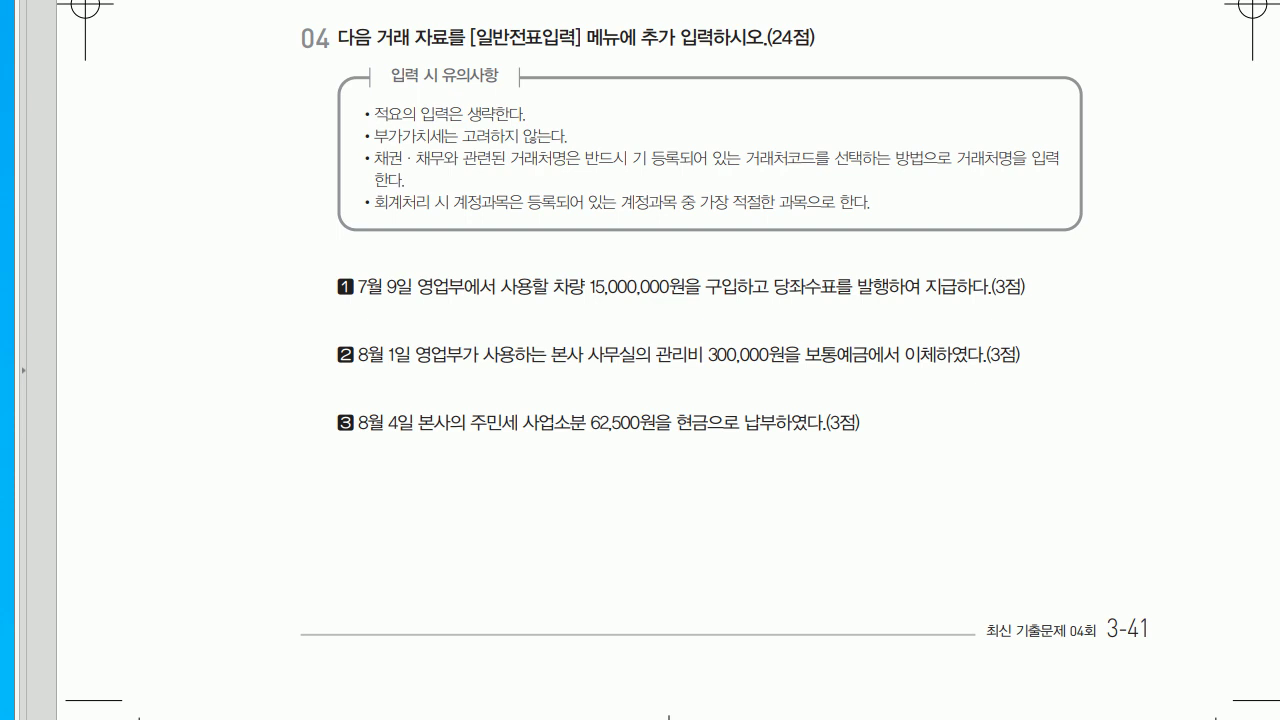
pyautogui.scroll(-2, 640, 360)
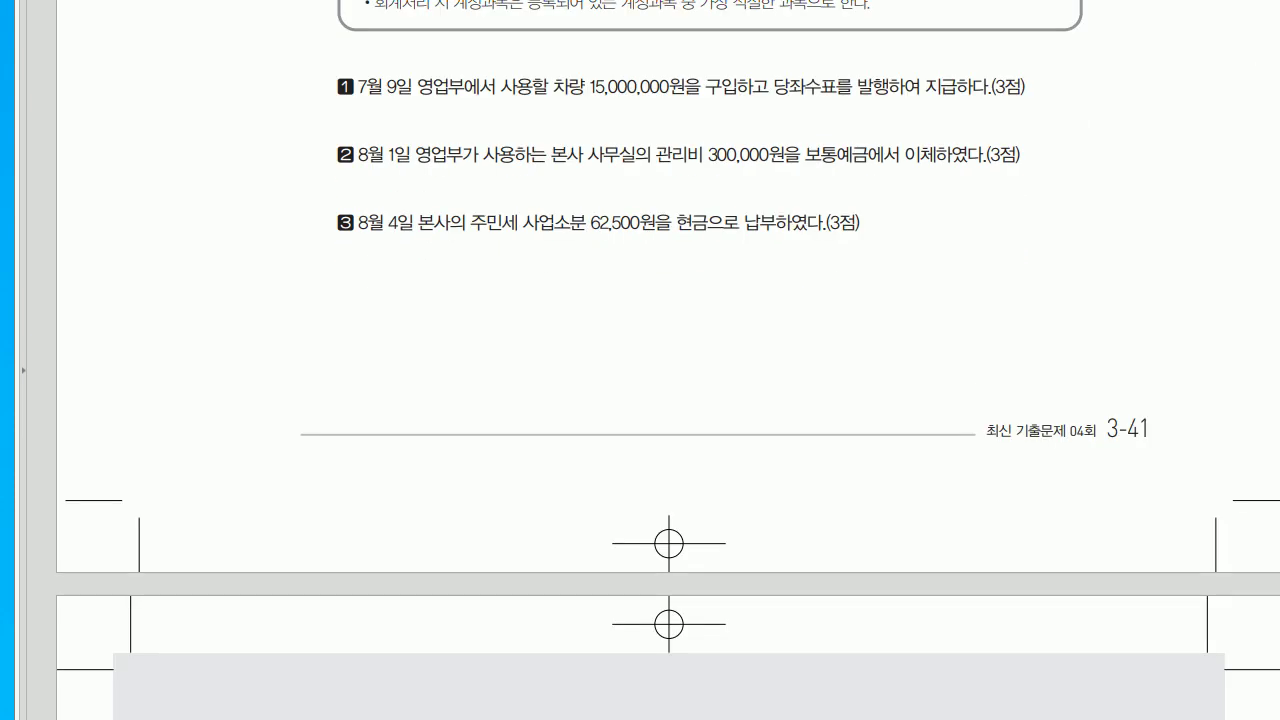
pyautogui.hotkey('alt', 'Tab')
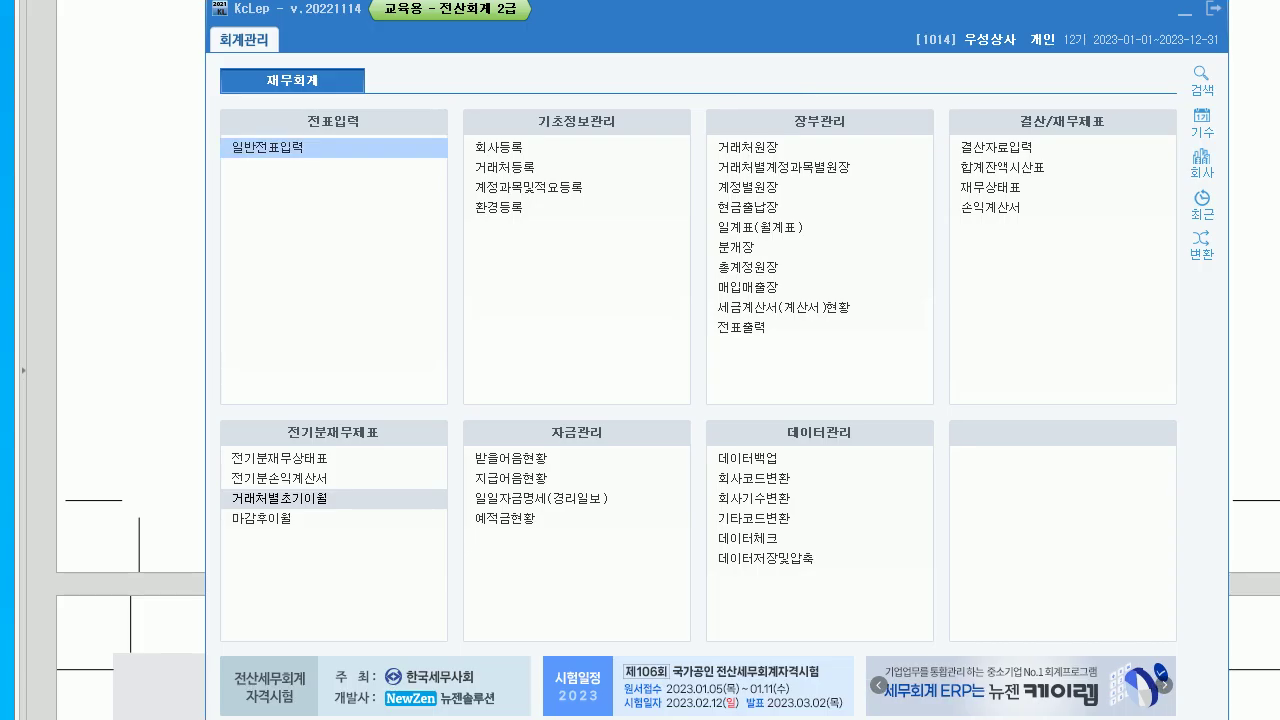
pyautogui.click(333, 147)
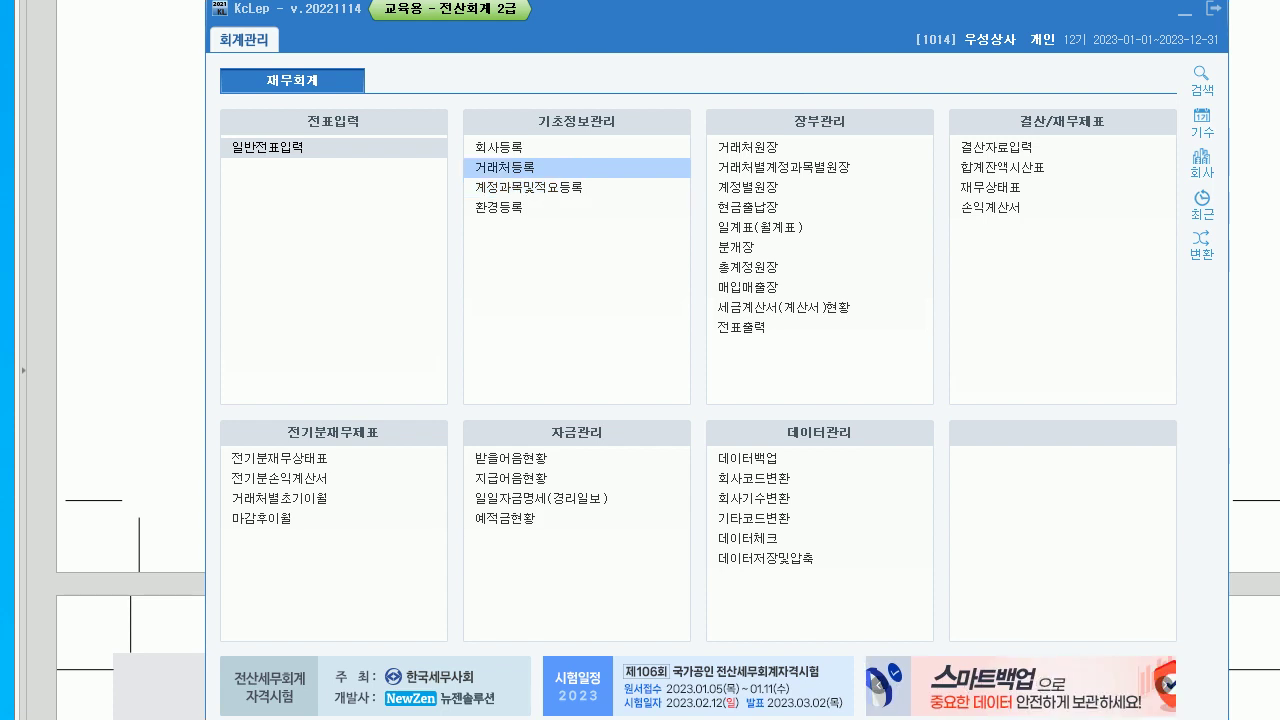
# - Set the voucher date to July 9 and check question 1 in the exam PDF
pyautogui.write('07')
pyautogui.press('Return')
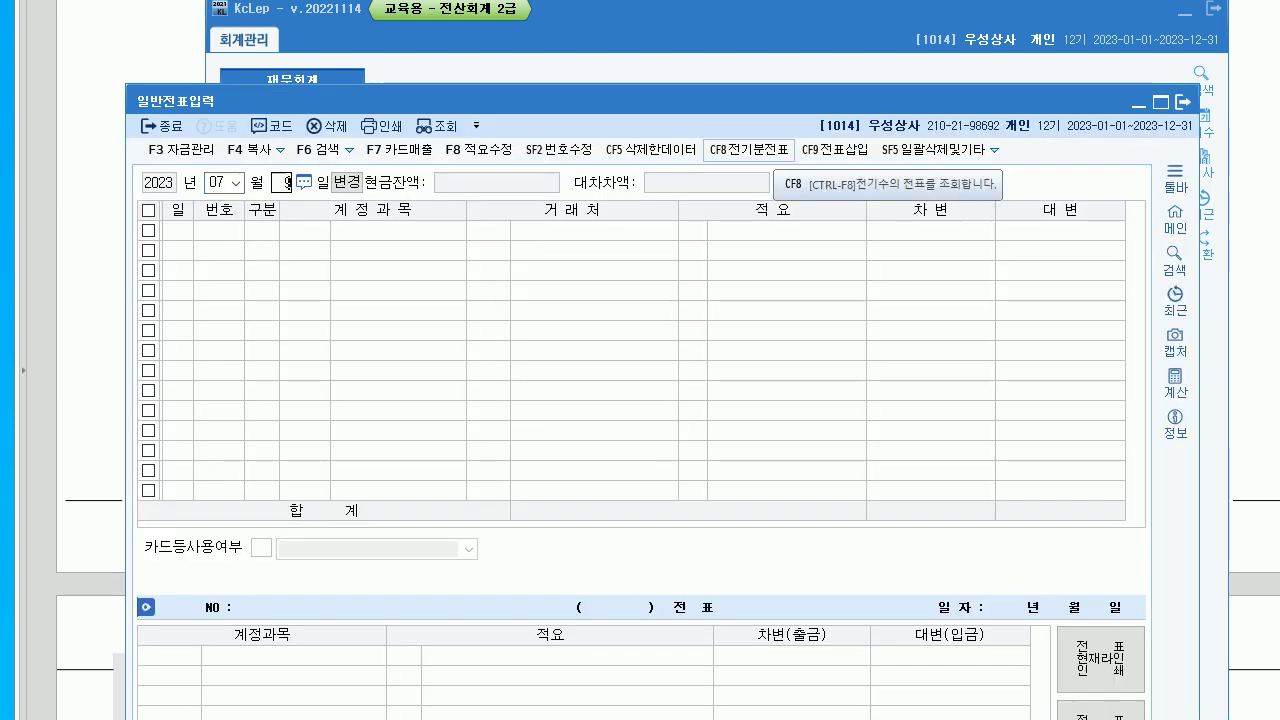
pyautogui.write('9')
pyautogui.press('Return')
pyautogui.moveTo(300, 101); pyautogui.dragTo(334, 59)
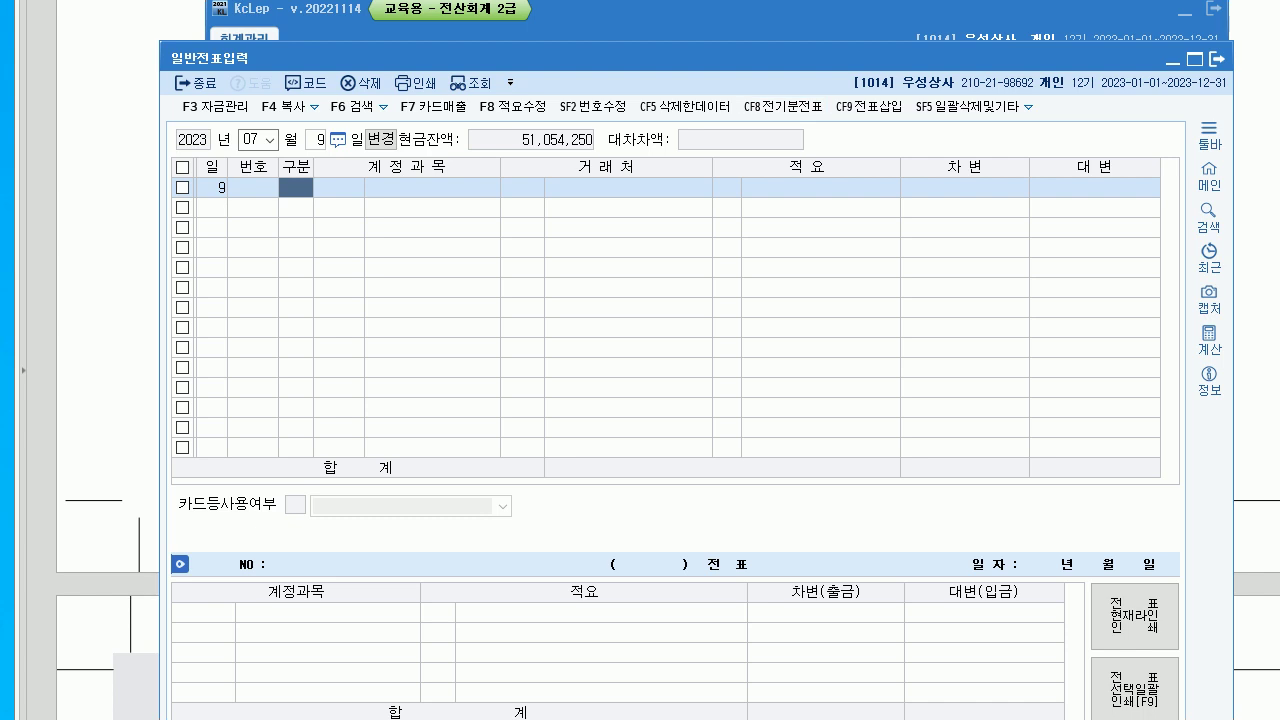
pyautogui.hotkey('alt', 'Tab')
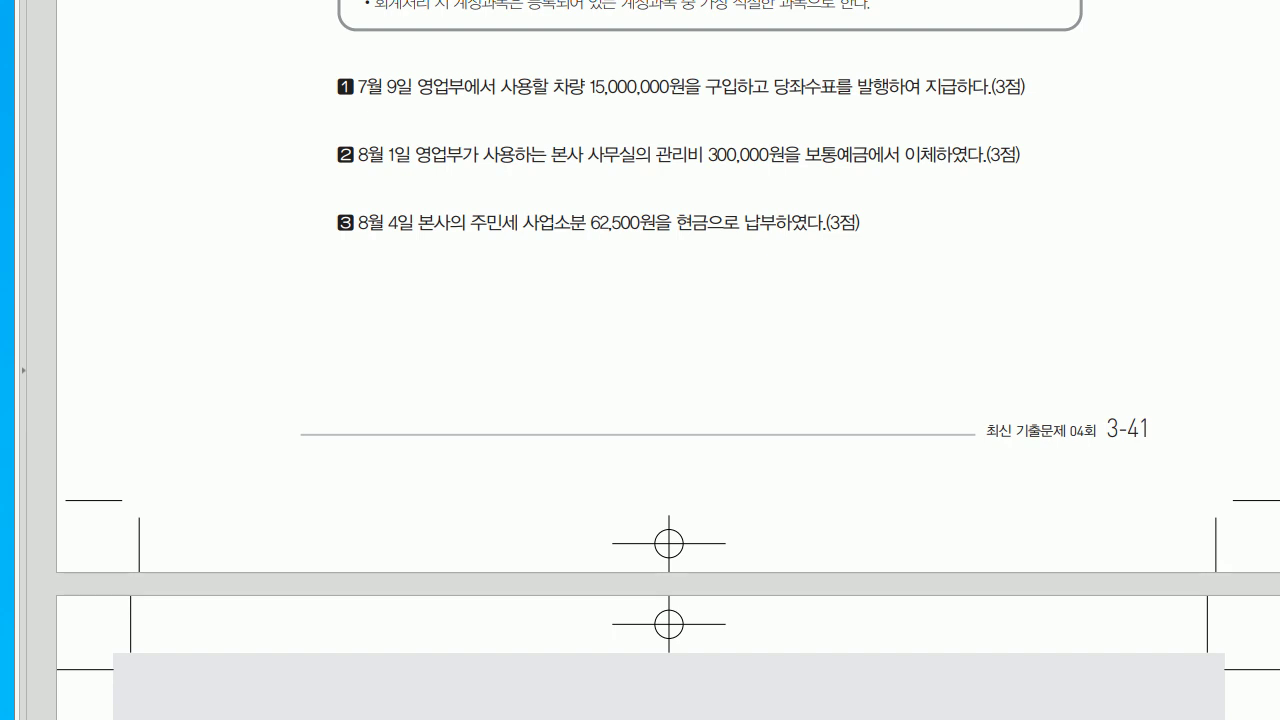
pyautogui.hotkey('alt', 'Tab')
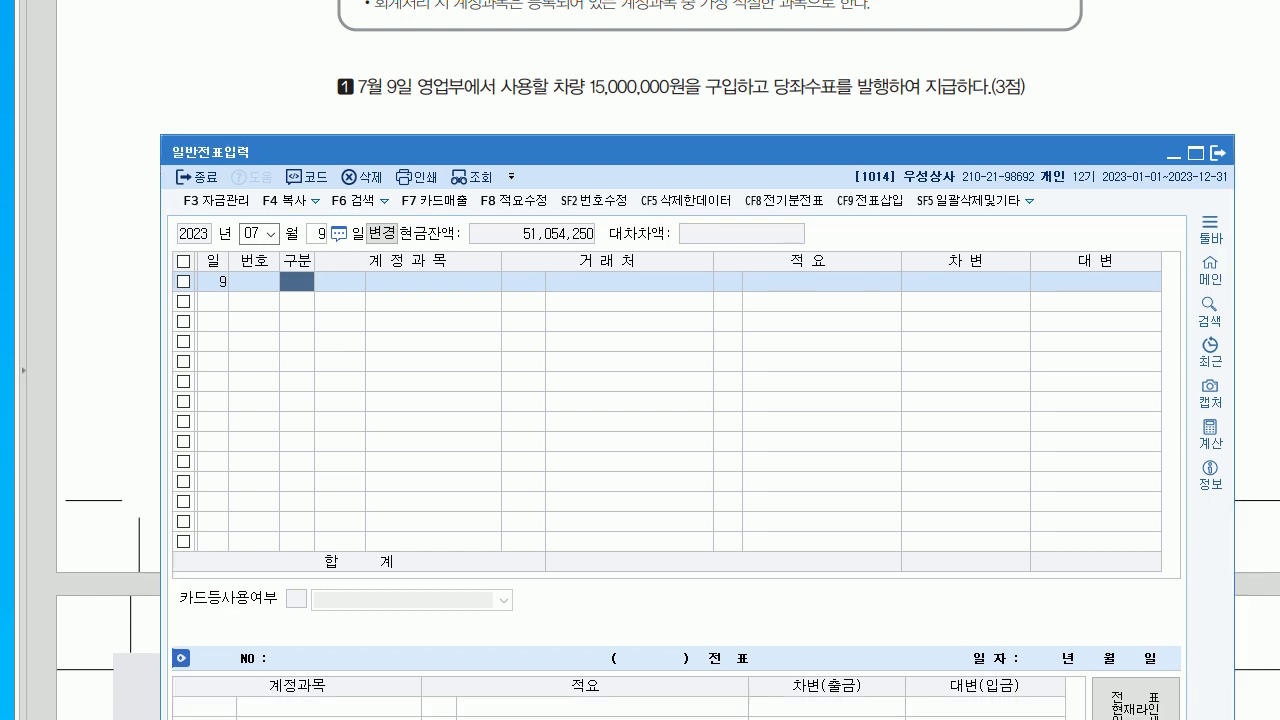
# - Enter 208 차량운반구 debit 15,000,000 and a 102 당좌예금 credit line
pyautogui.write('3')
pyautogui.press('Return')
pyautogui.write('208')
pyautogui.press('Return')
pyautogui.click(966, 281)
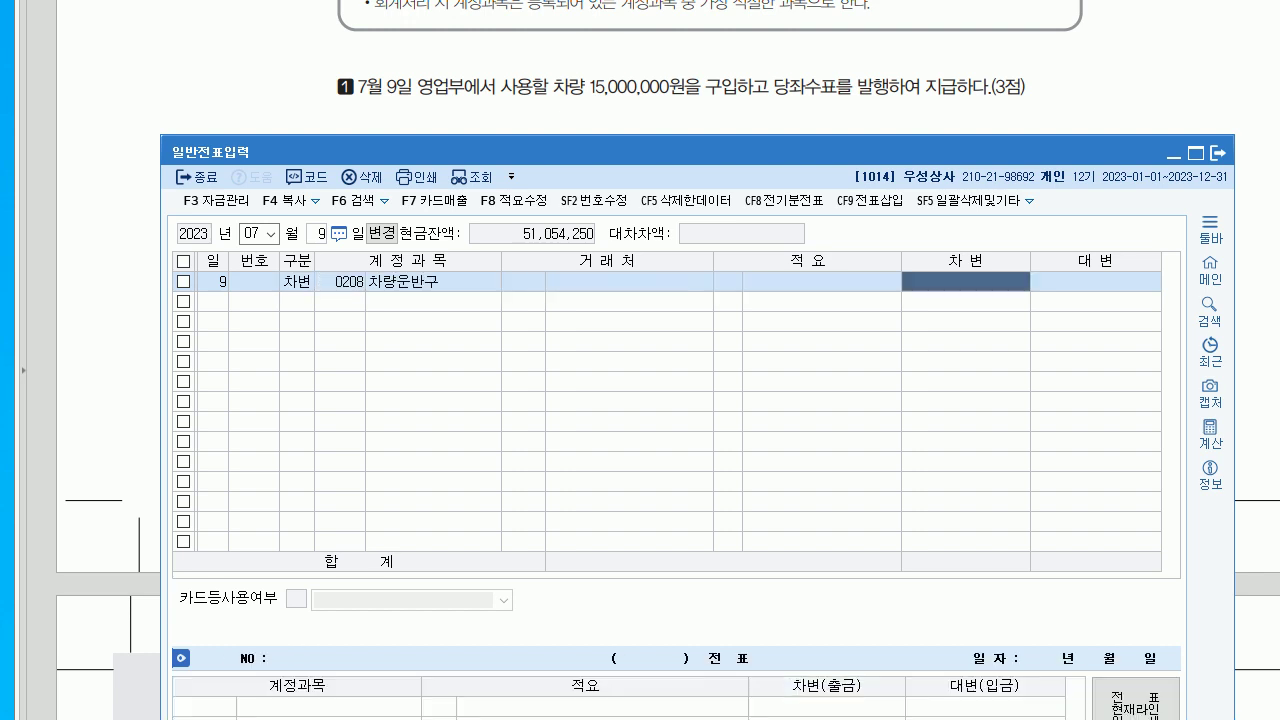
pyautogui.write('15000000')
pyautogui.press('Return')
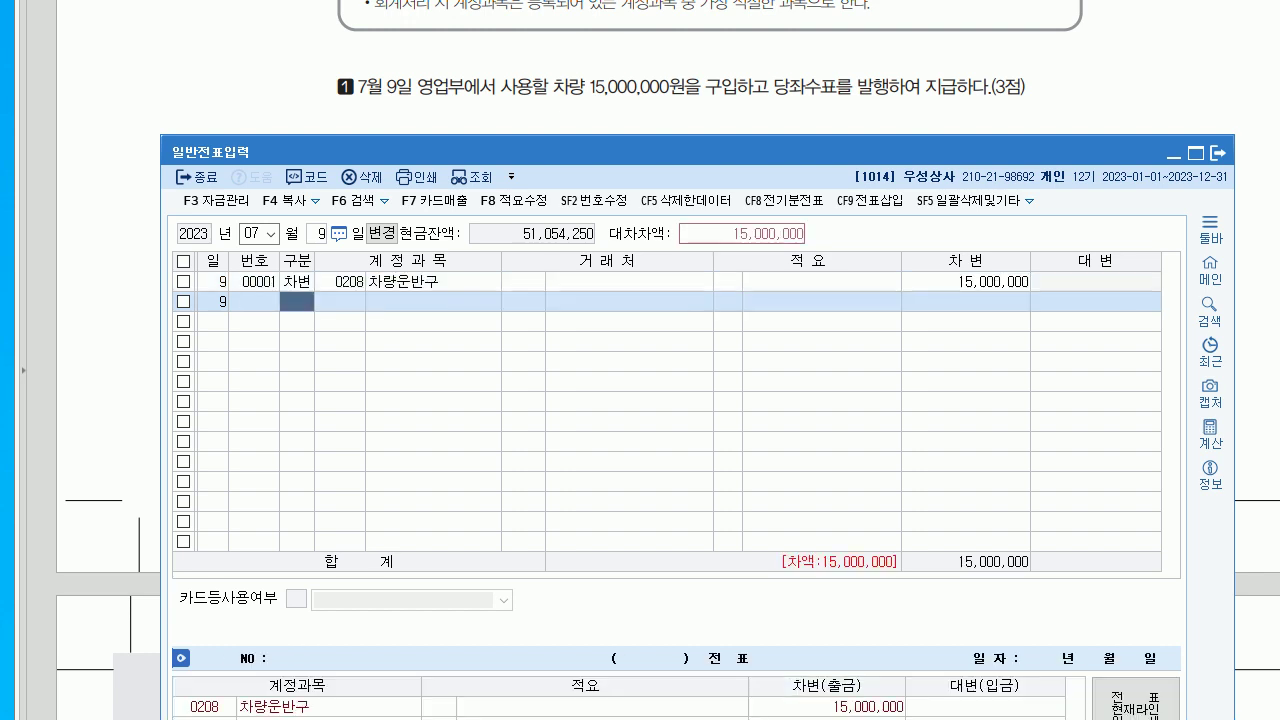
pyautogui.write('4')
pyautogui.press('Return')
pyautogui.write('102')
pyautogui.press('Return')
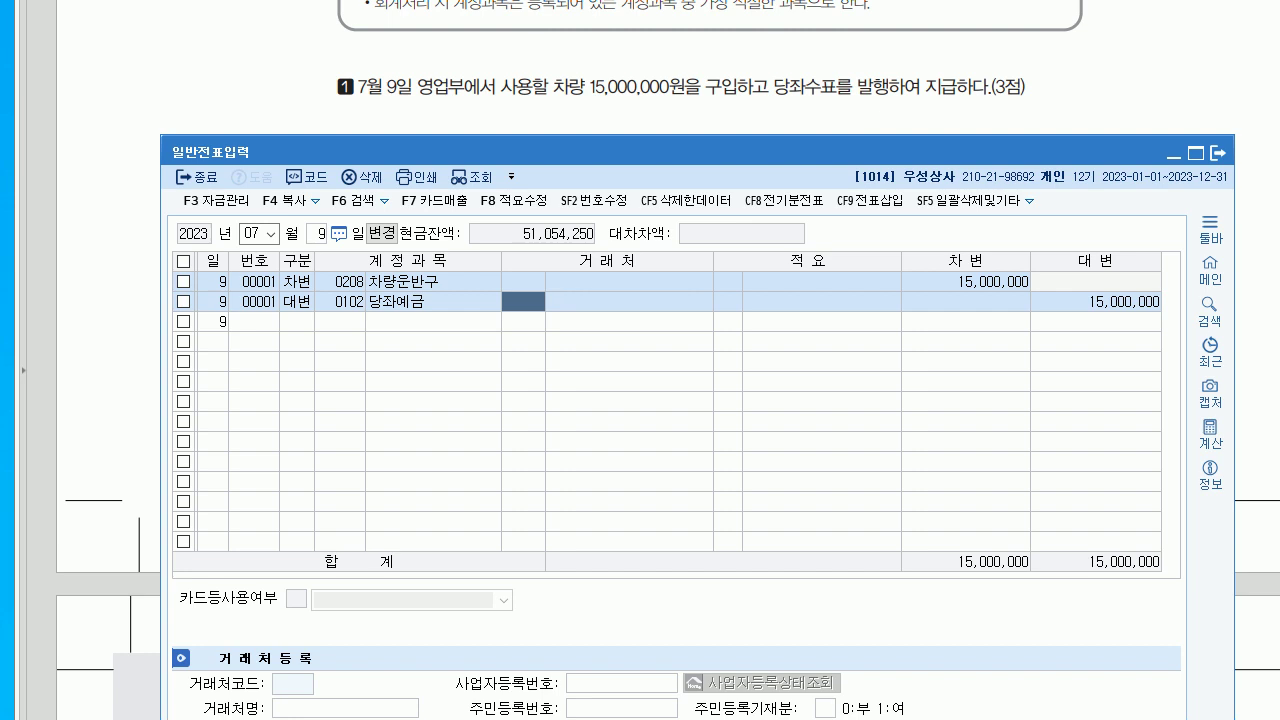
pyautogui.click(258, 233)
# - Change the voucher date to August 1
pyautogui.write('8')
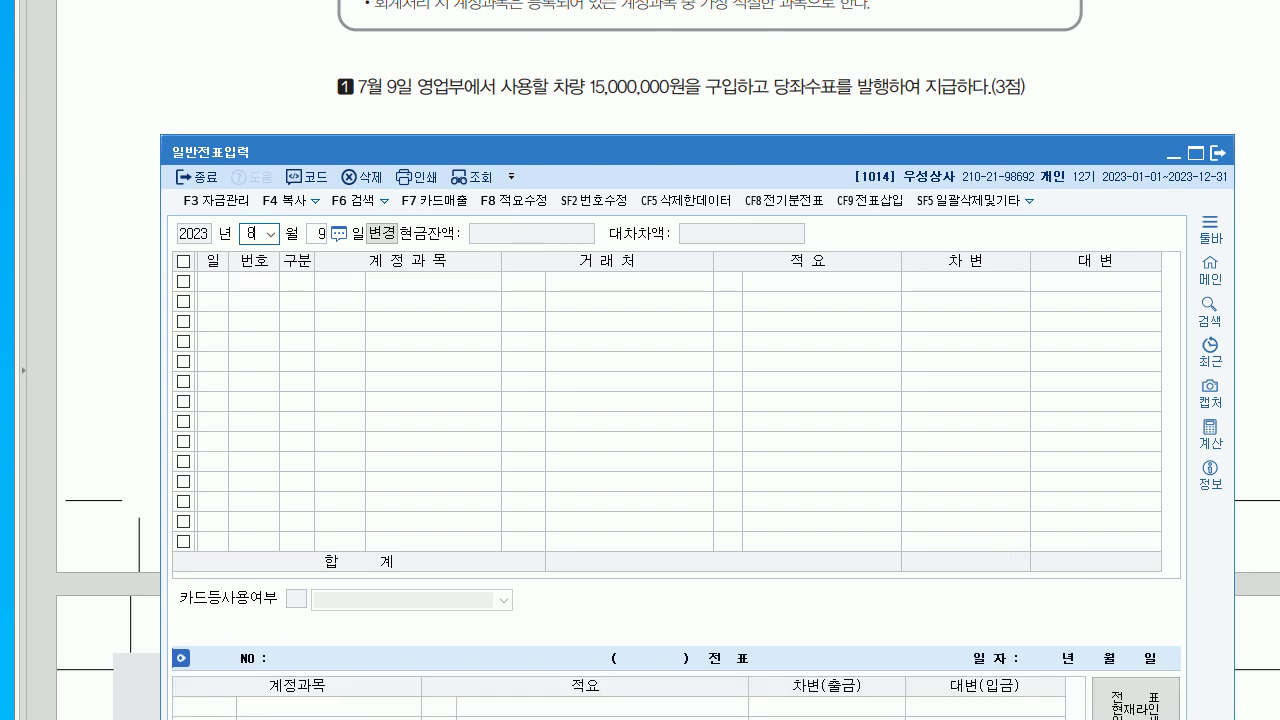
pyautogui.press('Return')
pyautogui.write('1')
pyautogui.press('Return')
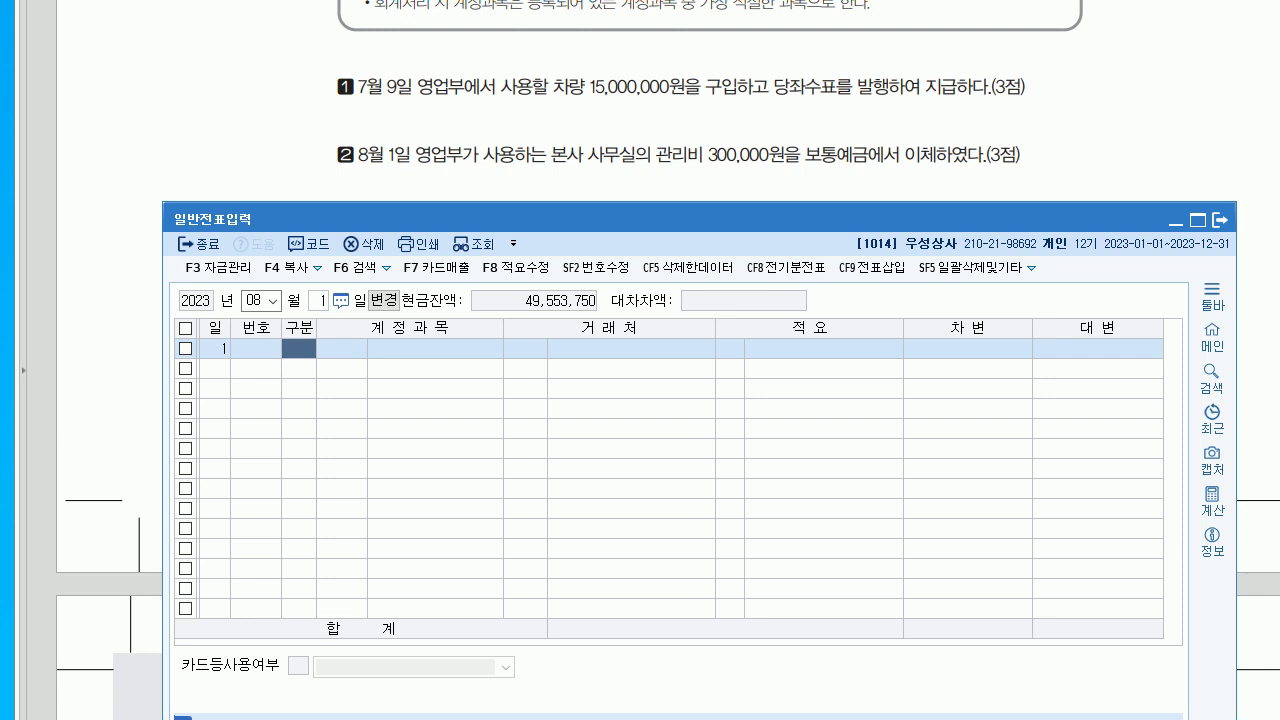
# - Start a debit line, replacing the mistyped 0202 건물 with a search for 건물관리비
pyautogui.write('3')
pyautogui.press('Return')
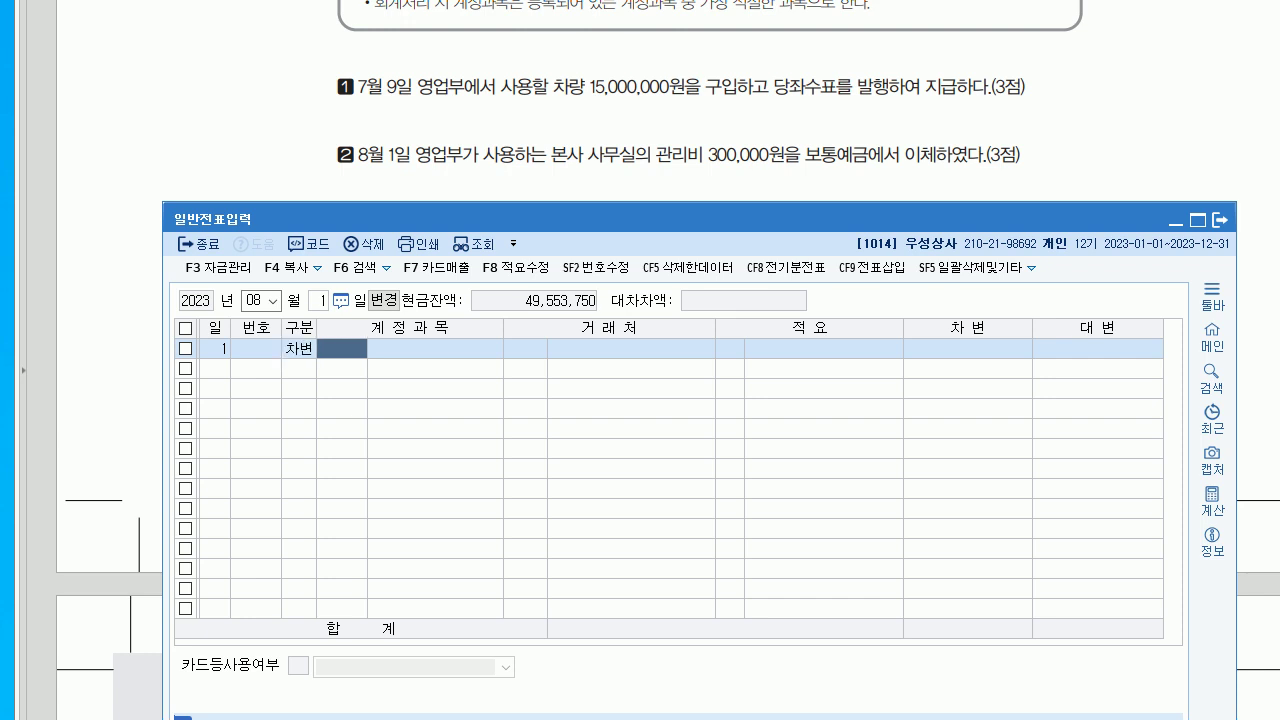
pyautogui.write('0202')
pyautogui.press('Return')
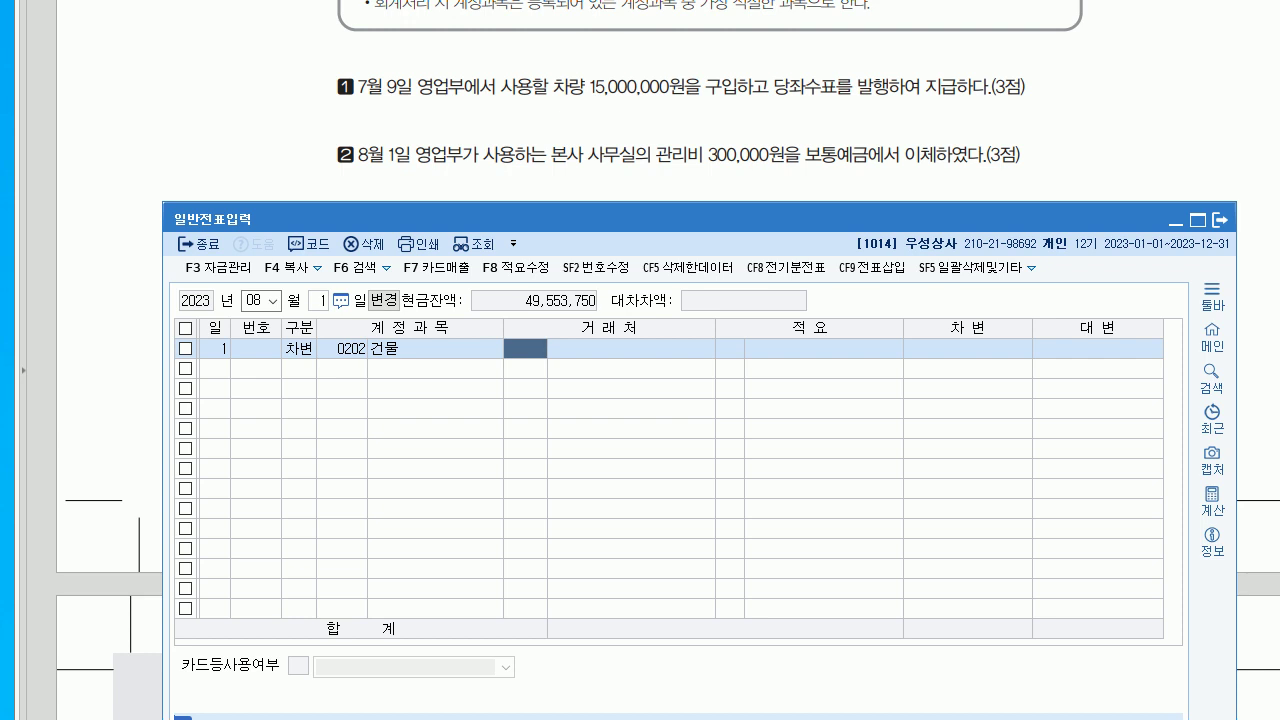
pyautogui.press('Left')
pyautogui.press('Left')
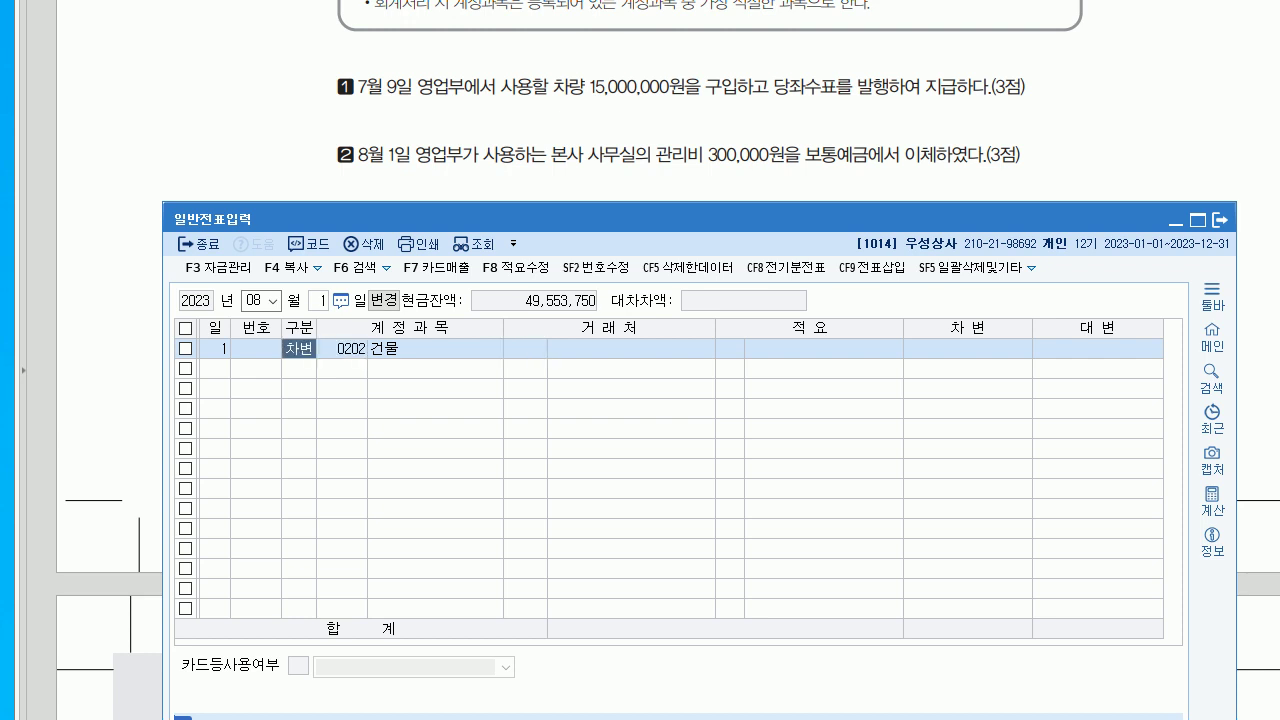
pyautogui.press('Right')
pyautogui.write('건물')
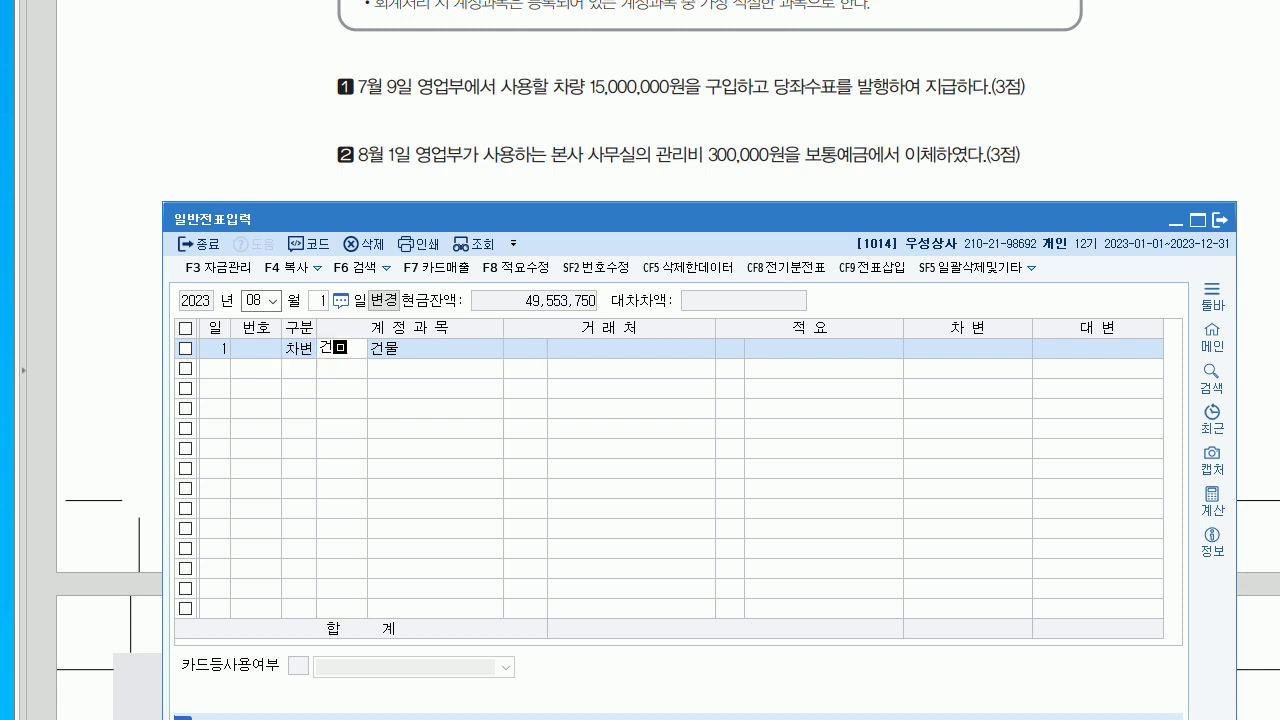
pyautogui.write('관')
pyautogui.press('Return')
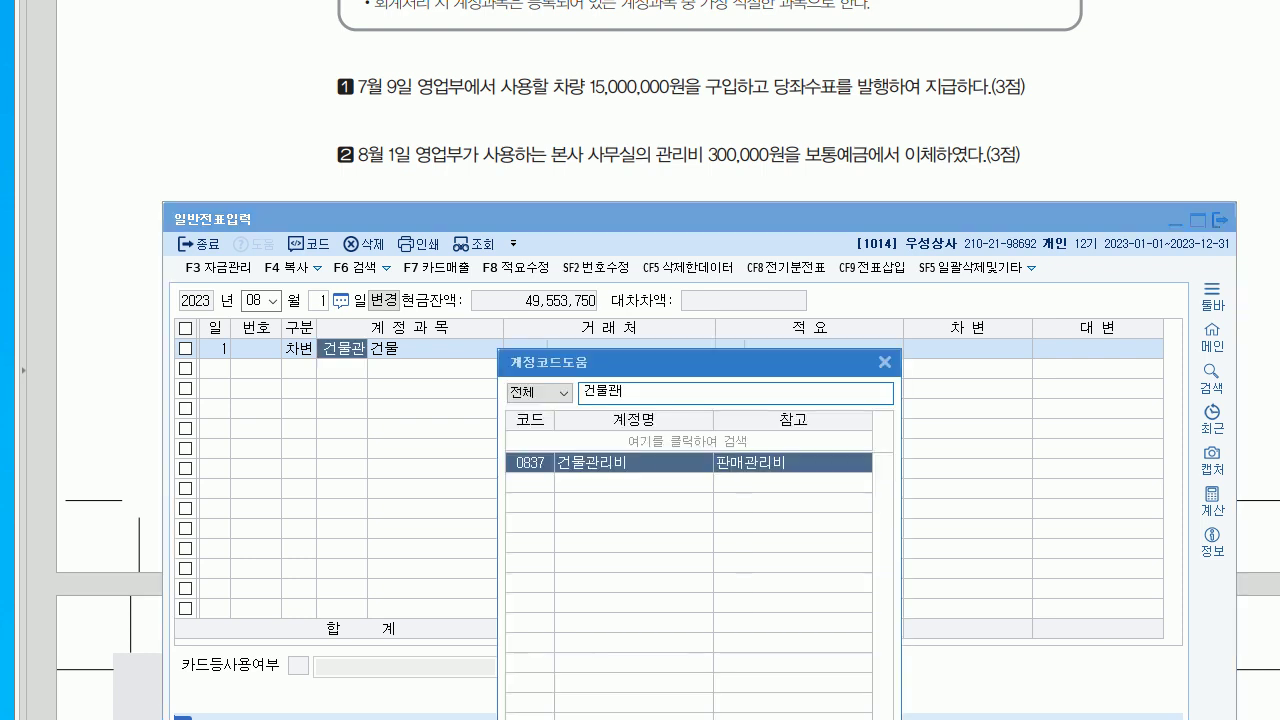
pyautogui.press('Return')
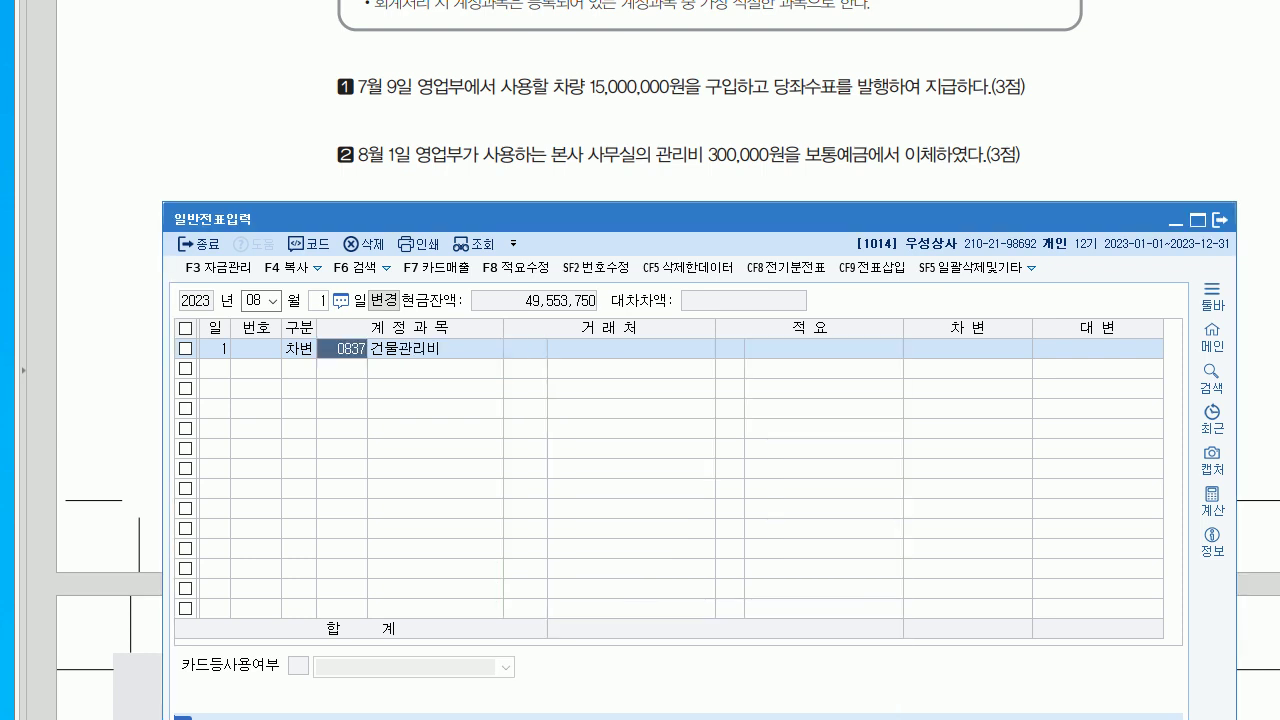
# - Search the account list for 관리비 and confirm 0837 건물관리비 as the debit account
pyautogui.write('ㄱ')
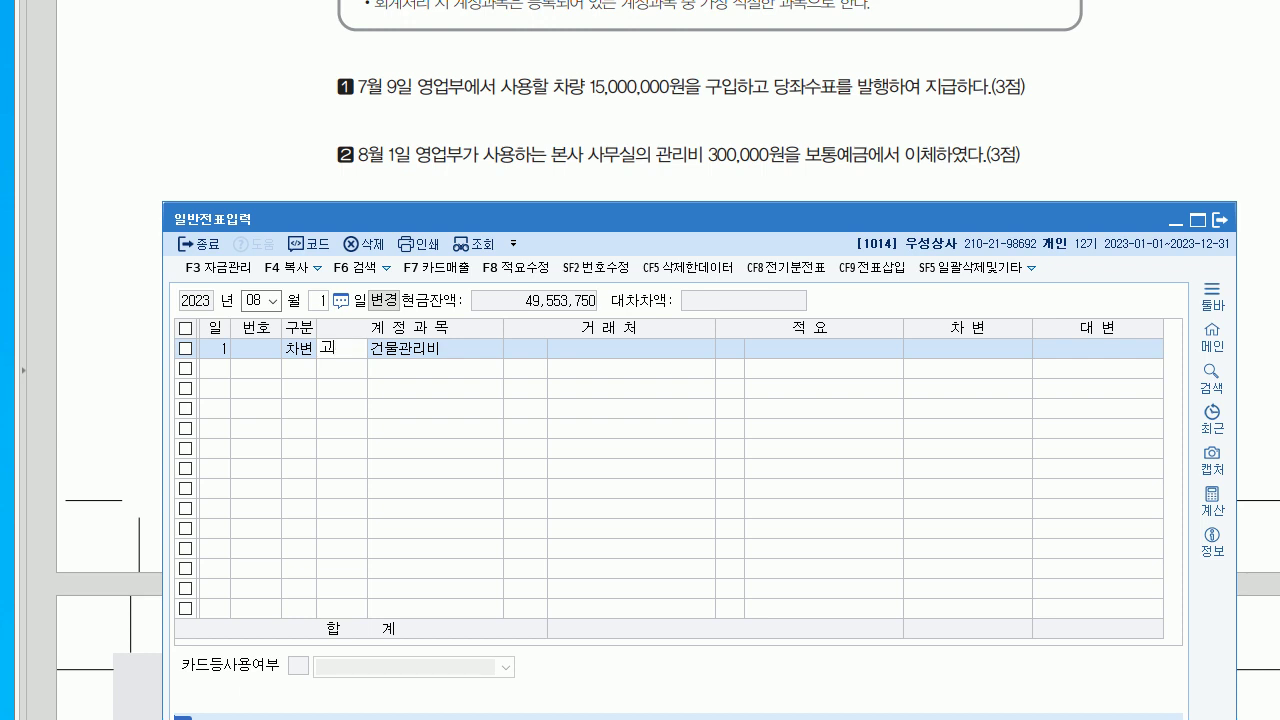
pyautogui.write('관리')
pyautogui.press('Return')
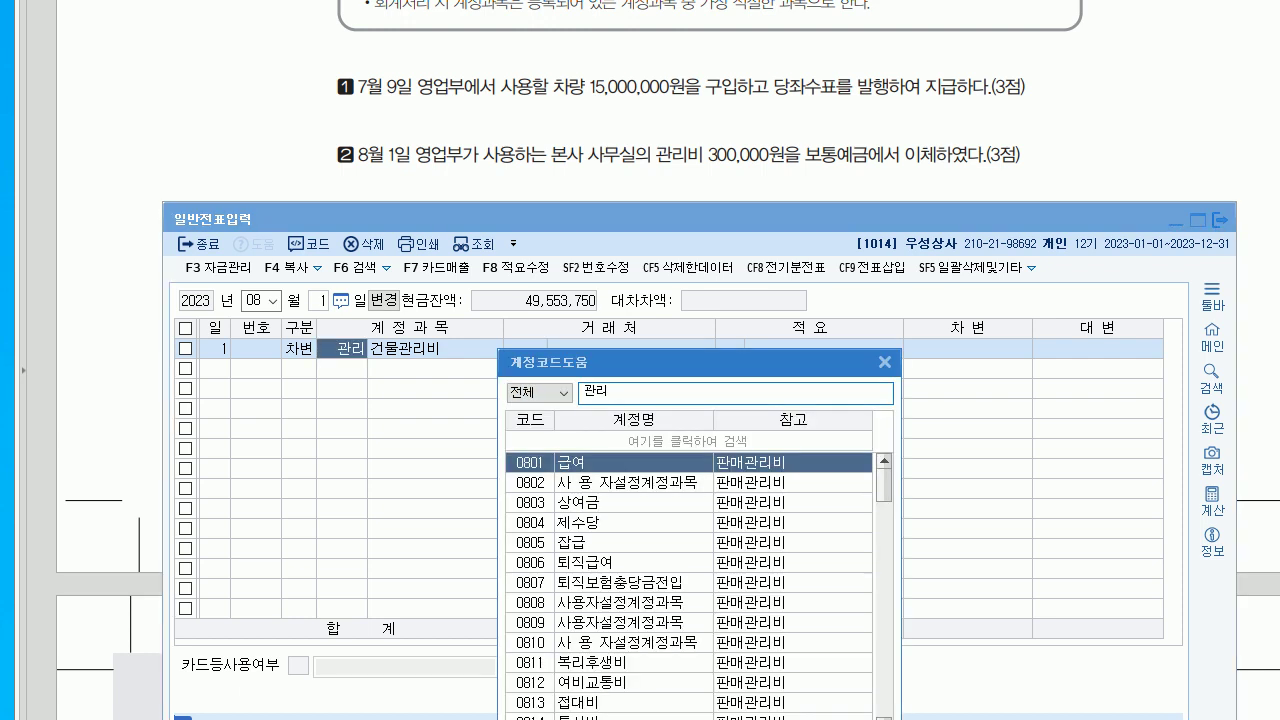
pyautogui.write('비')
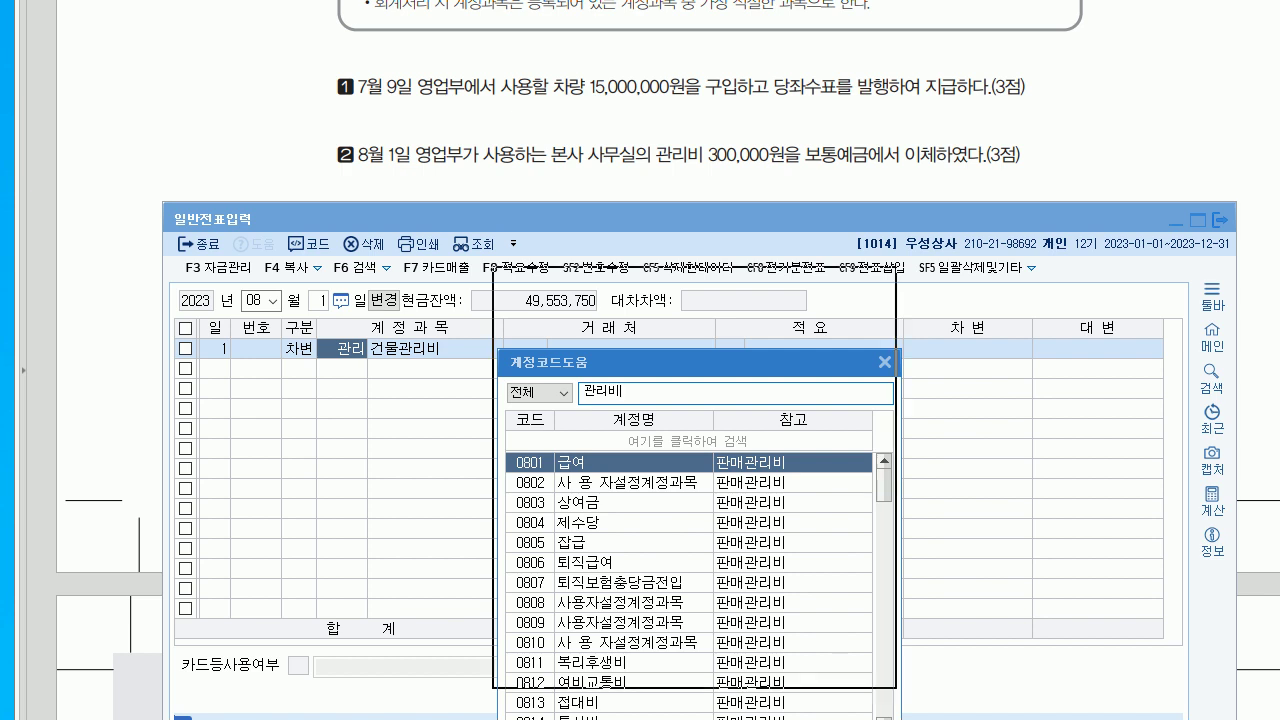
pyautogui.scroll(-2, 682, 480)
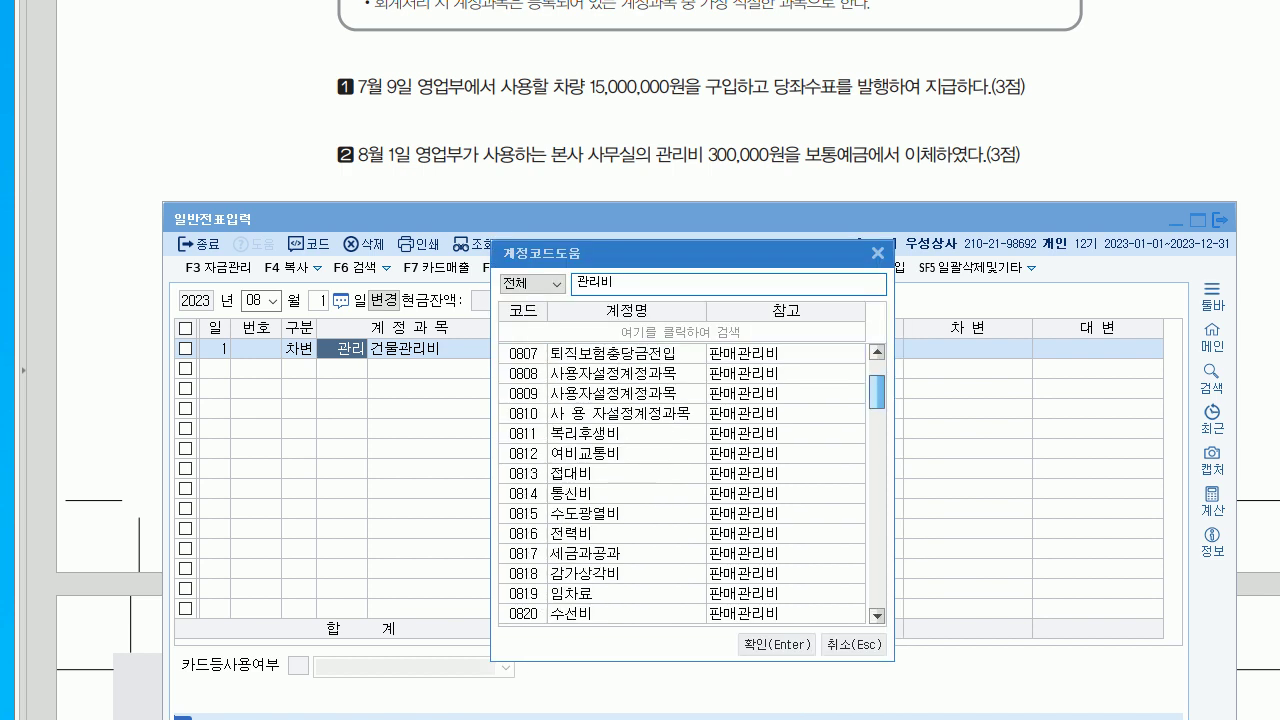
pyautogui.scroll(-2, 682, 480)
pyautogui.scroll(-5, 682, 480)
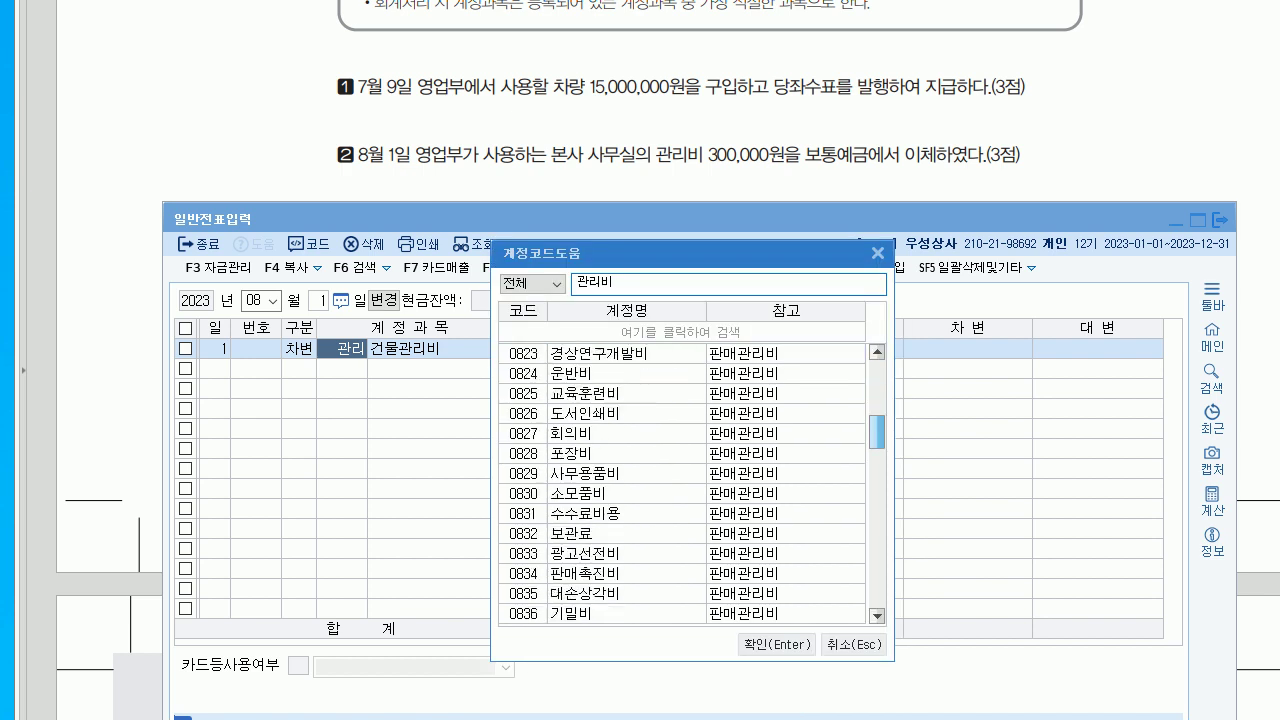
pyautogui.click(600, 513)
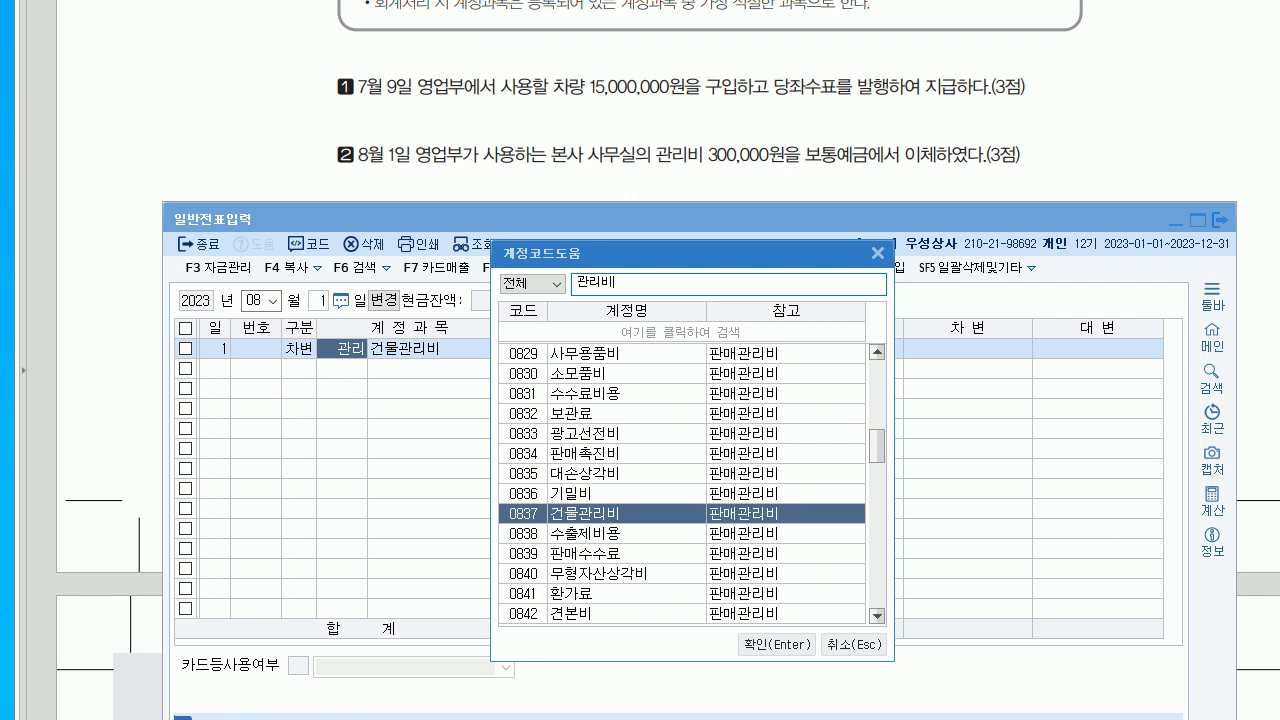
pyautogui.click(776, 644)
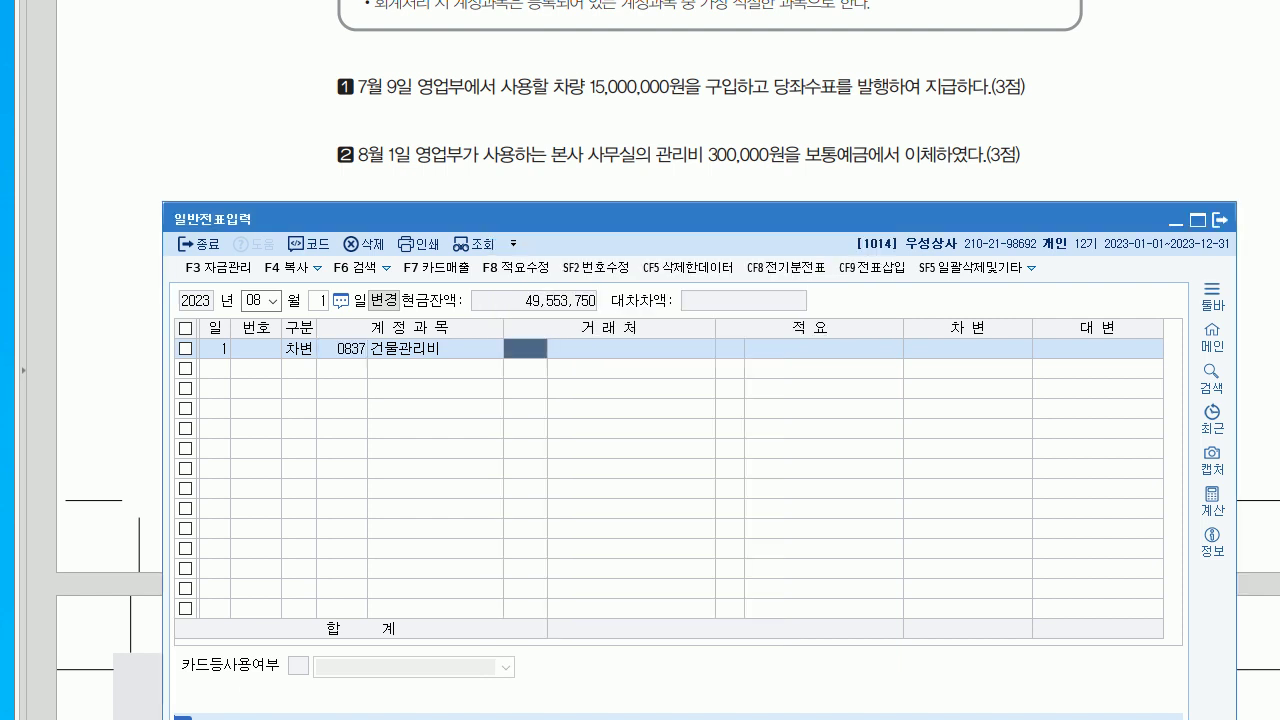
# - Enter the 300,000 debit and a 보통예금 credit line, then view the next exam question
pyautogui.press('Return')
pyautogui.press('Return')
pyautogui.press('Return')
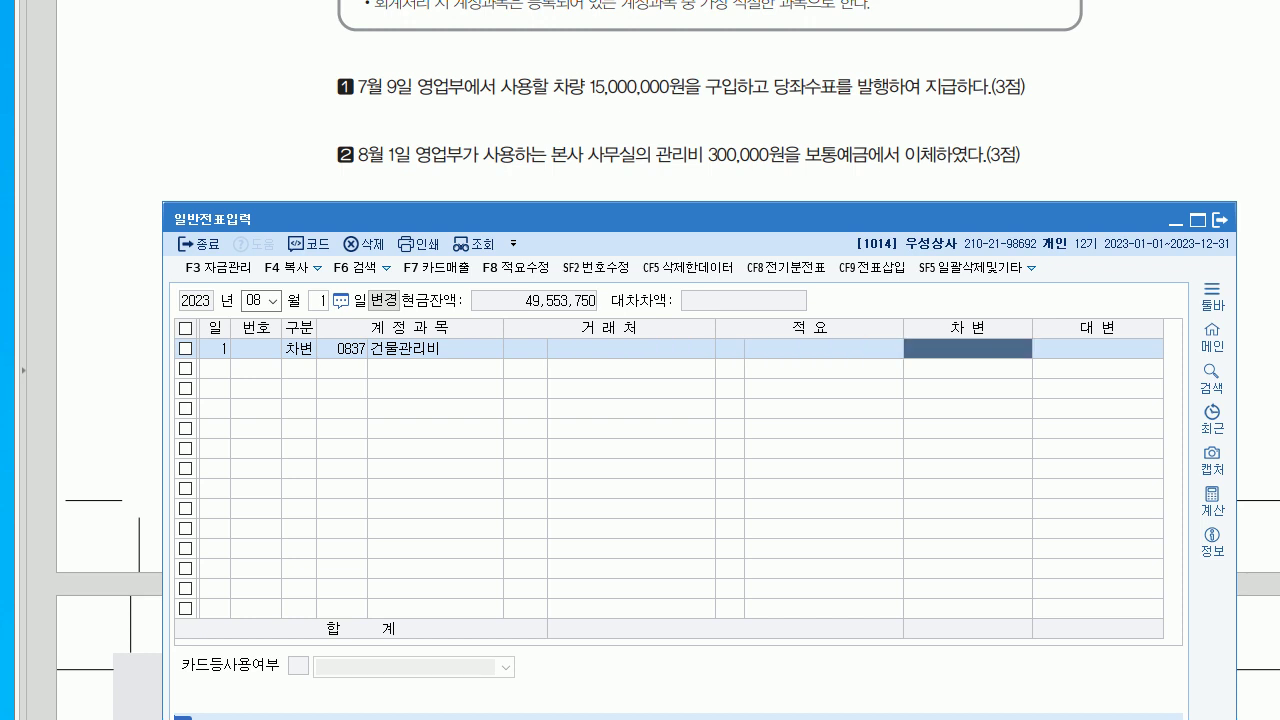
pyautogui.write('3000000')
pyautogui.press('Return')
pyautogui.write('4103')
pyautogui.press('Return')
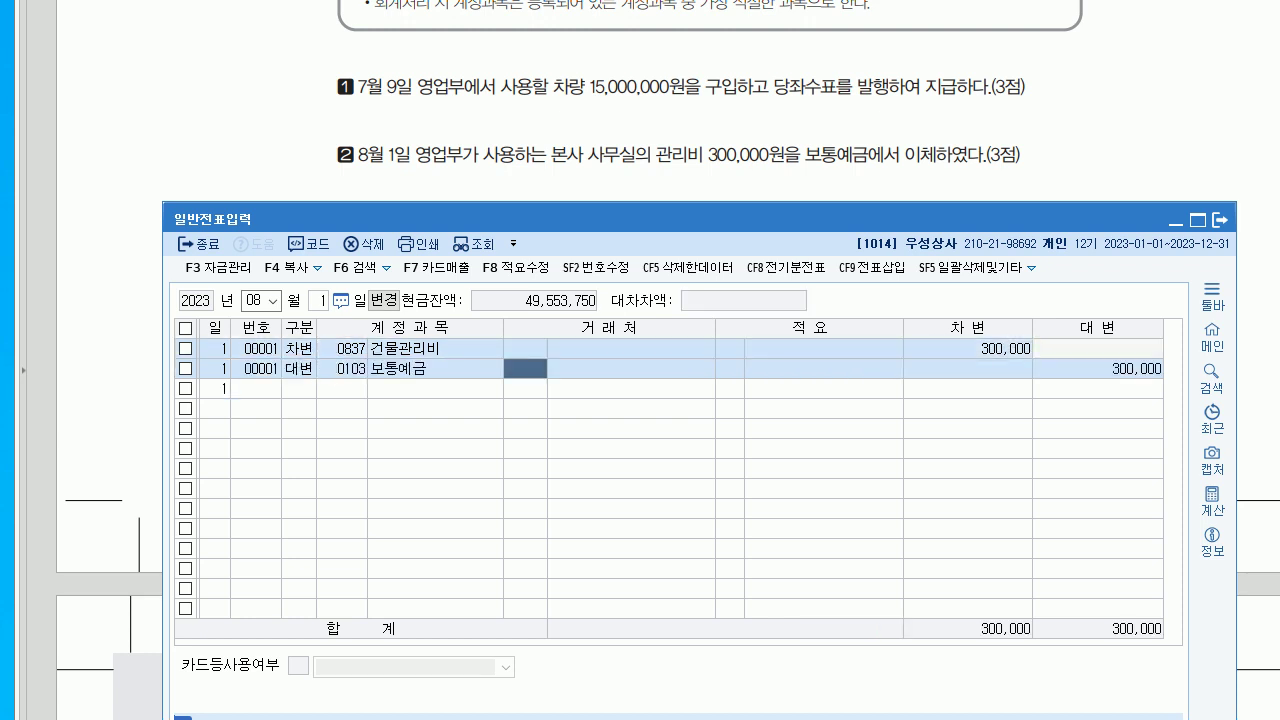
pyautogui.hotkey('alt', 'Tab')
pyautogui.scroll(-3, 640, 400)
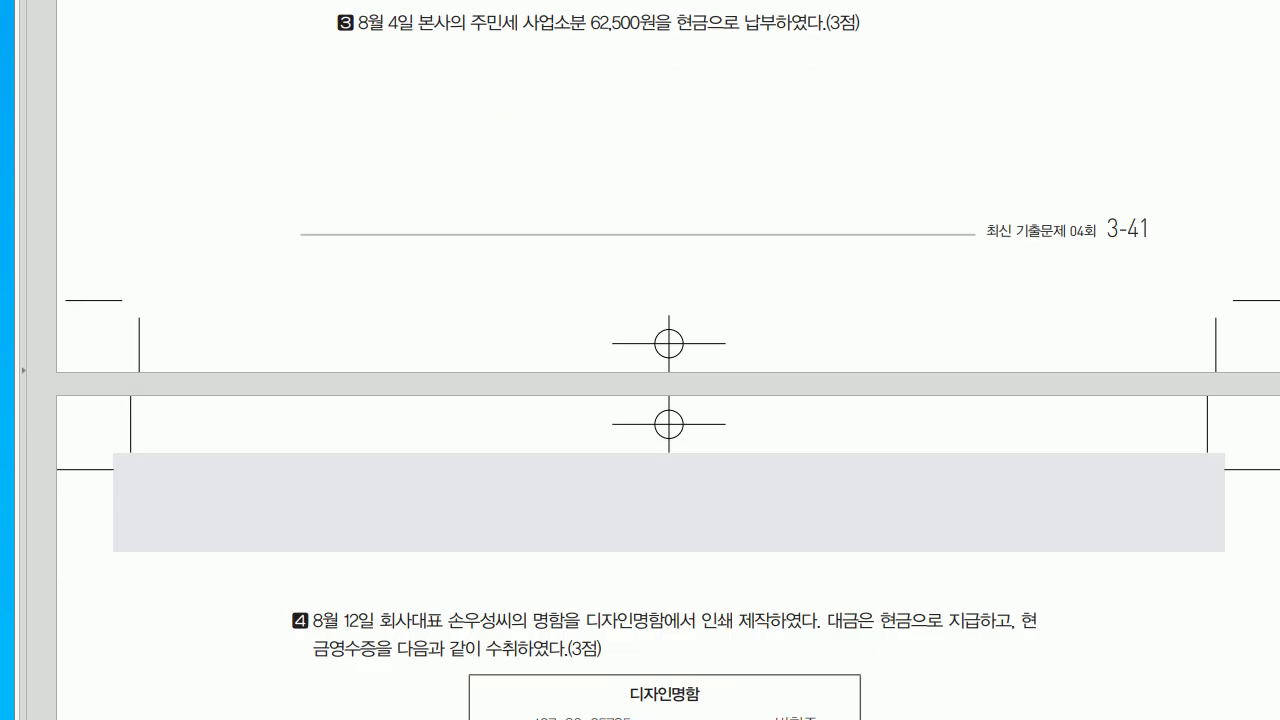
# - Set the journal entry date to August 4
pyautogui.scroll(2, 640, 400)
pyautogui.hotkey('alt', 'Tab')
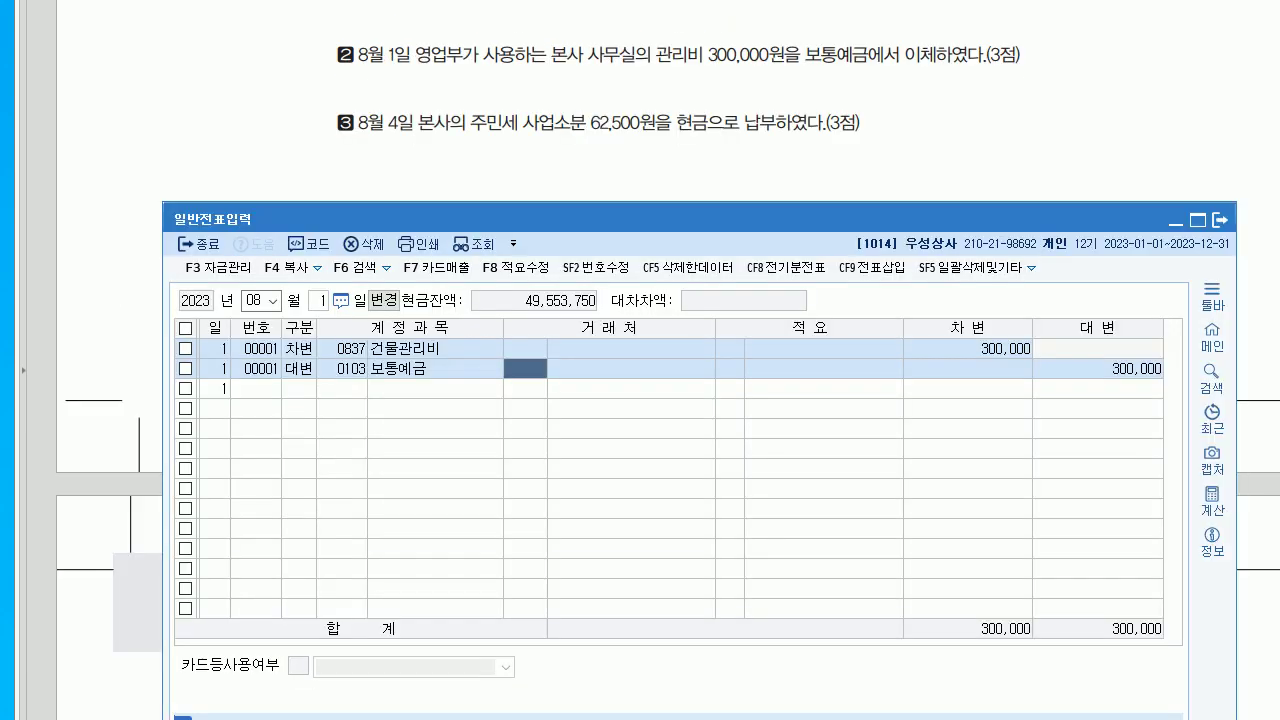
pyautogui.click(317, 300)
pyautogui.write('4')
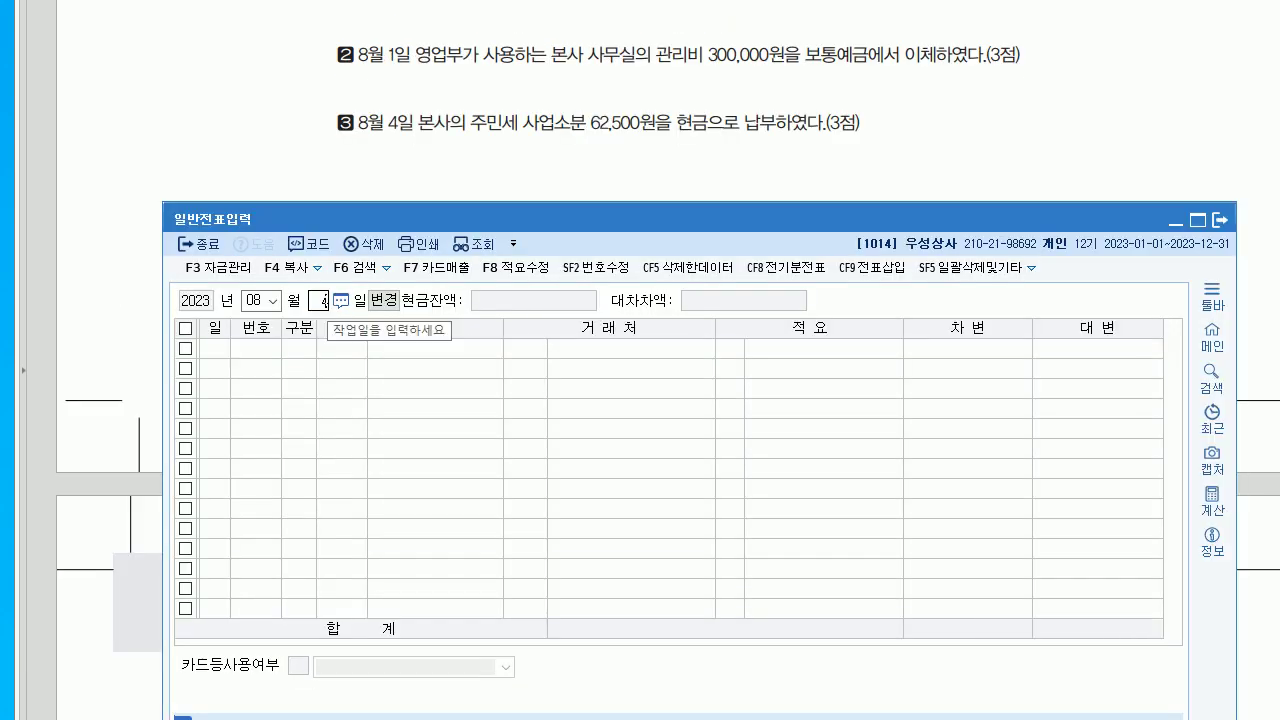
pyautogui.press('Return')
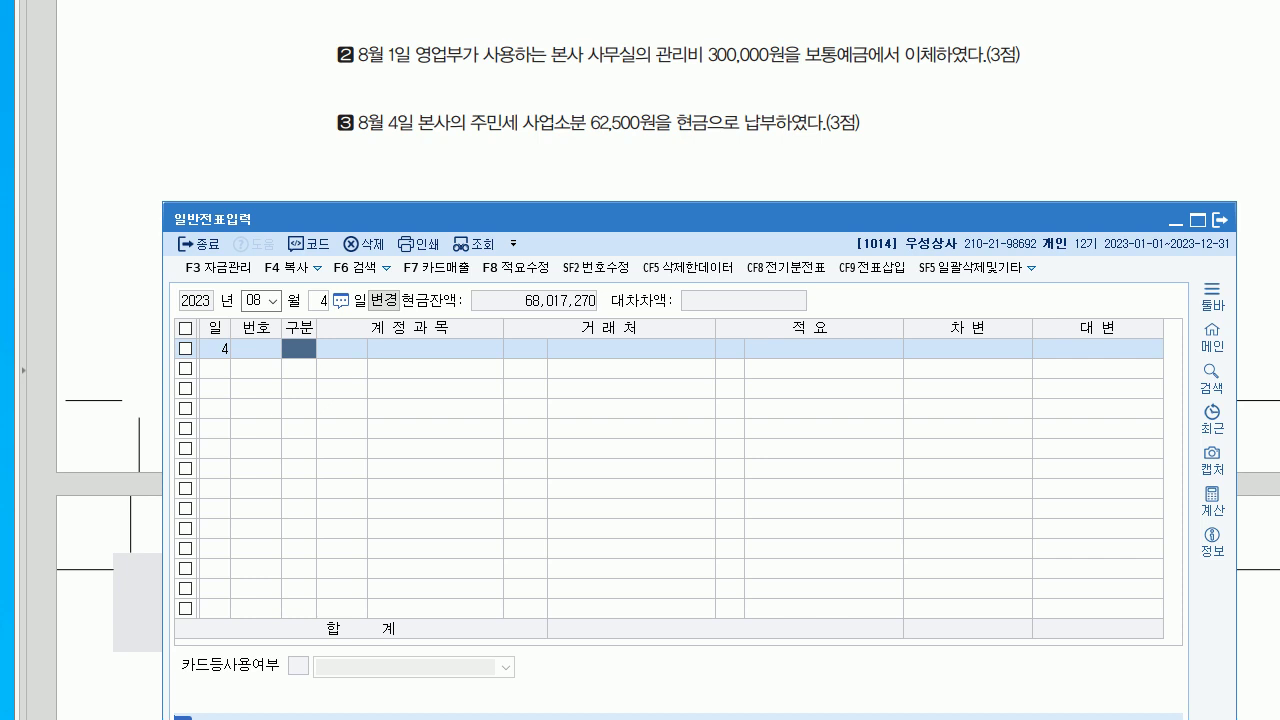
# - Record a 62,500 cash payment (출금) to 0817 세금과공과
pyautogui.write('1')
pyautogui.press('Return')
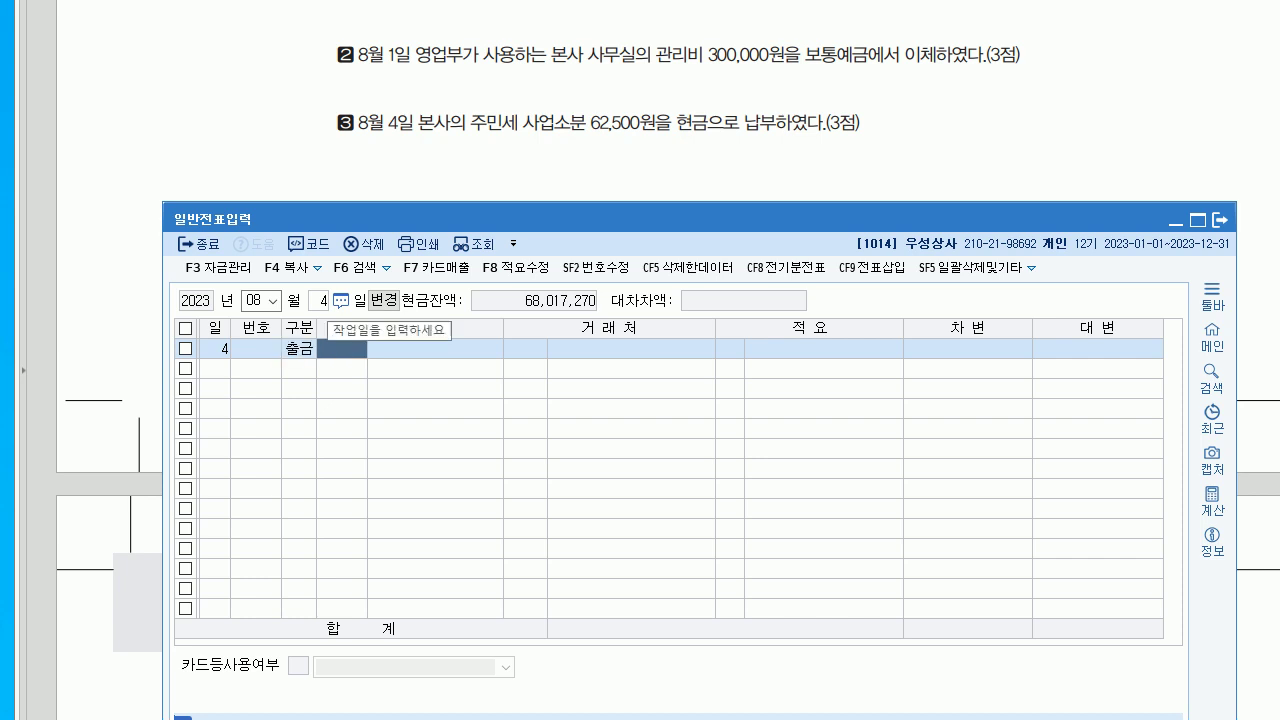
pyautogui.write('0817')
pyautogui.press('Return')
pyautogui.press('Return')
pyautogui.press('Return')
pyautogui.press('Return')
pyautogui.write('62500')
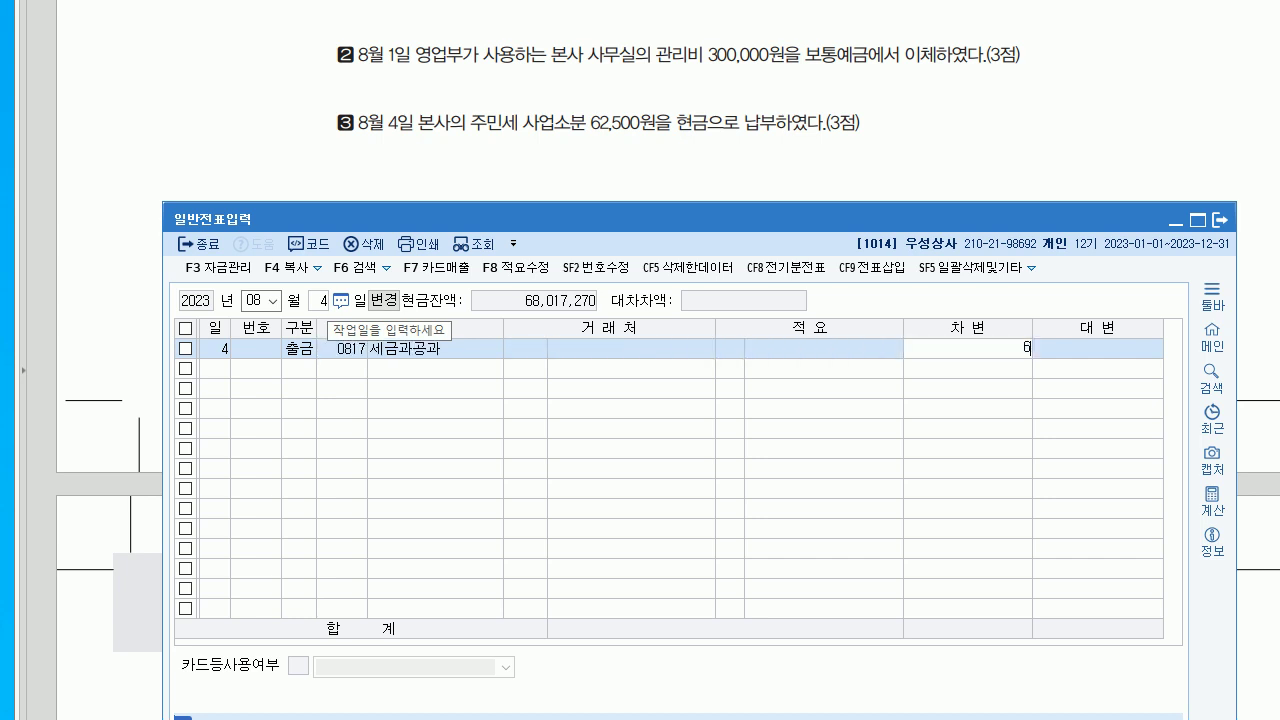
pyautogui.press('Return')
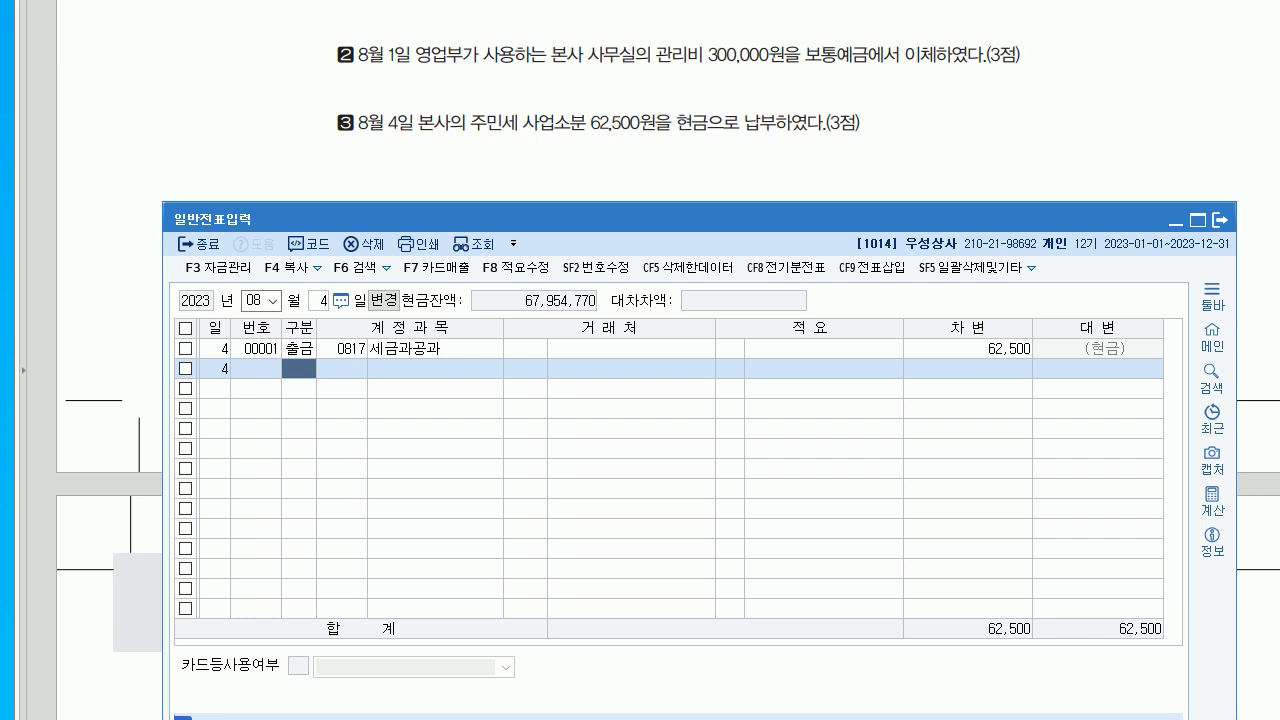
# - Read the next problem's receipt in the PDF and set the entry date to August 12
pyautogui.hotkey('alt', 'Tab')
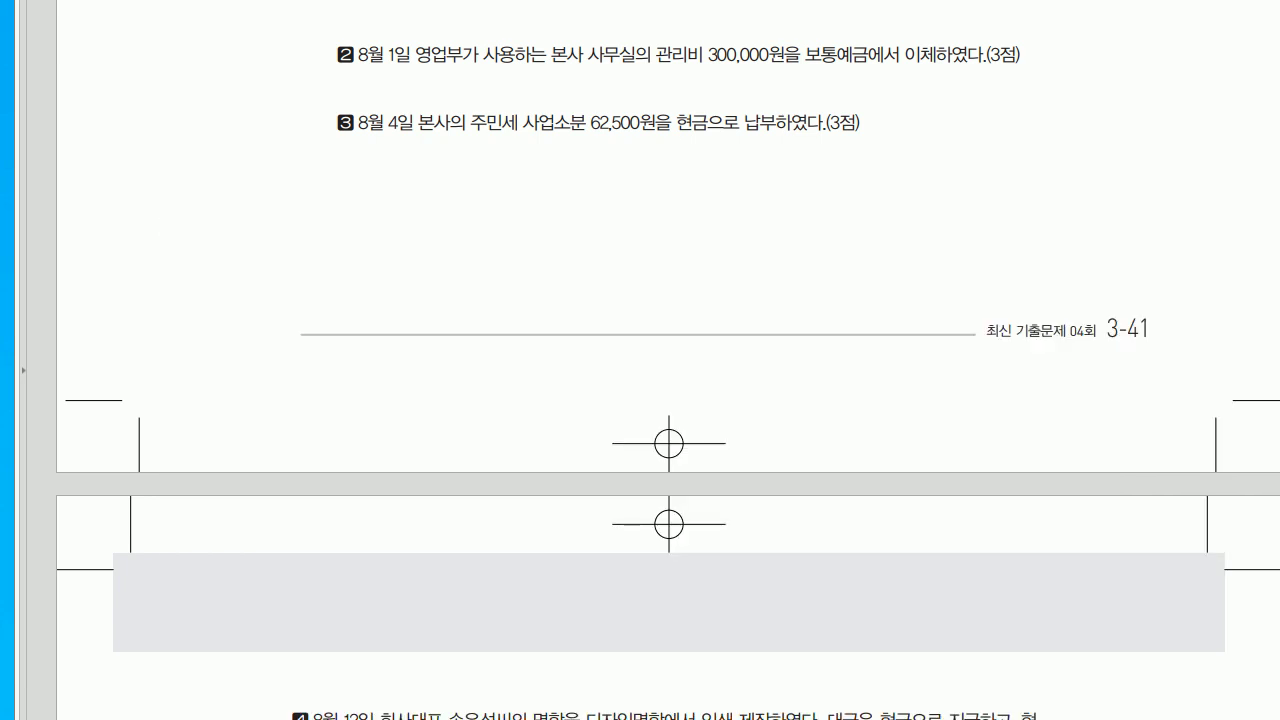
pyautogui.scroll(-10, 640, 360)
pyautogui.scroll(-2, 640, 360)
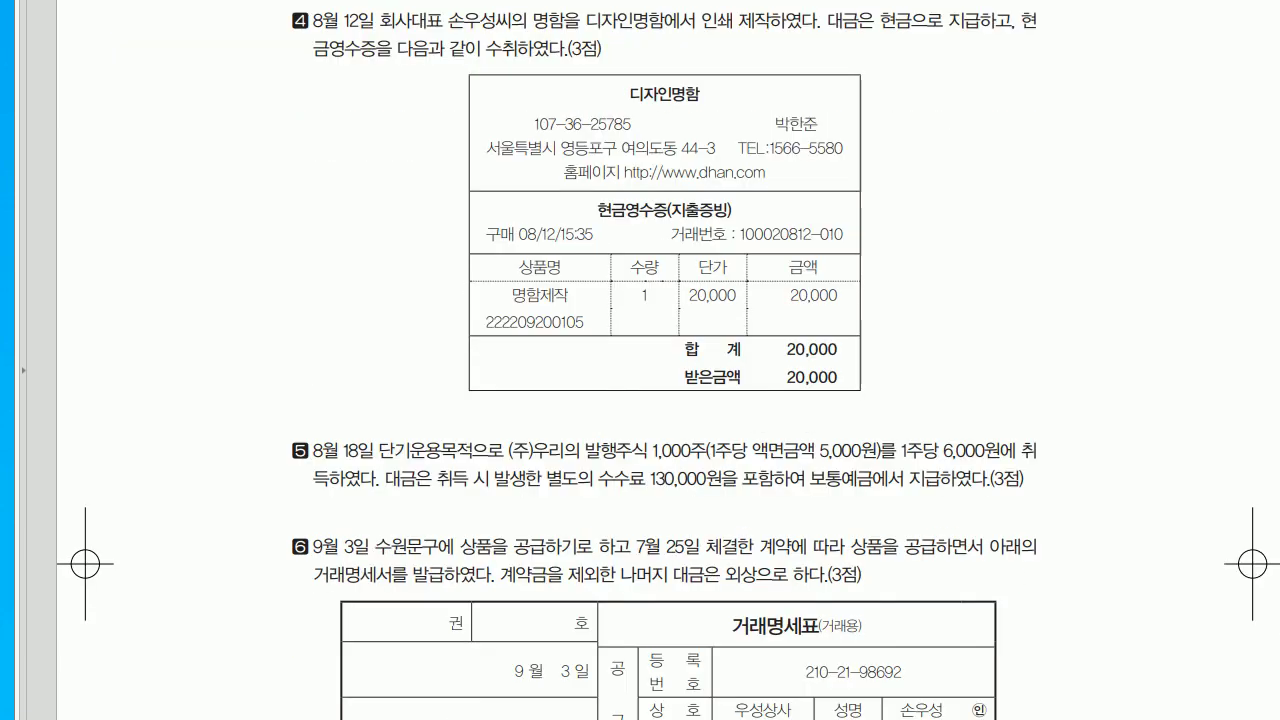
pyautogui.hotkey('alt', 'Tab')
pyautogui.click(318, 300)
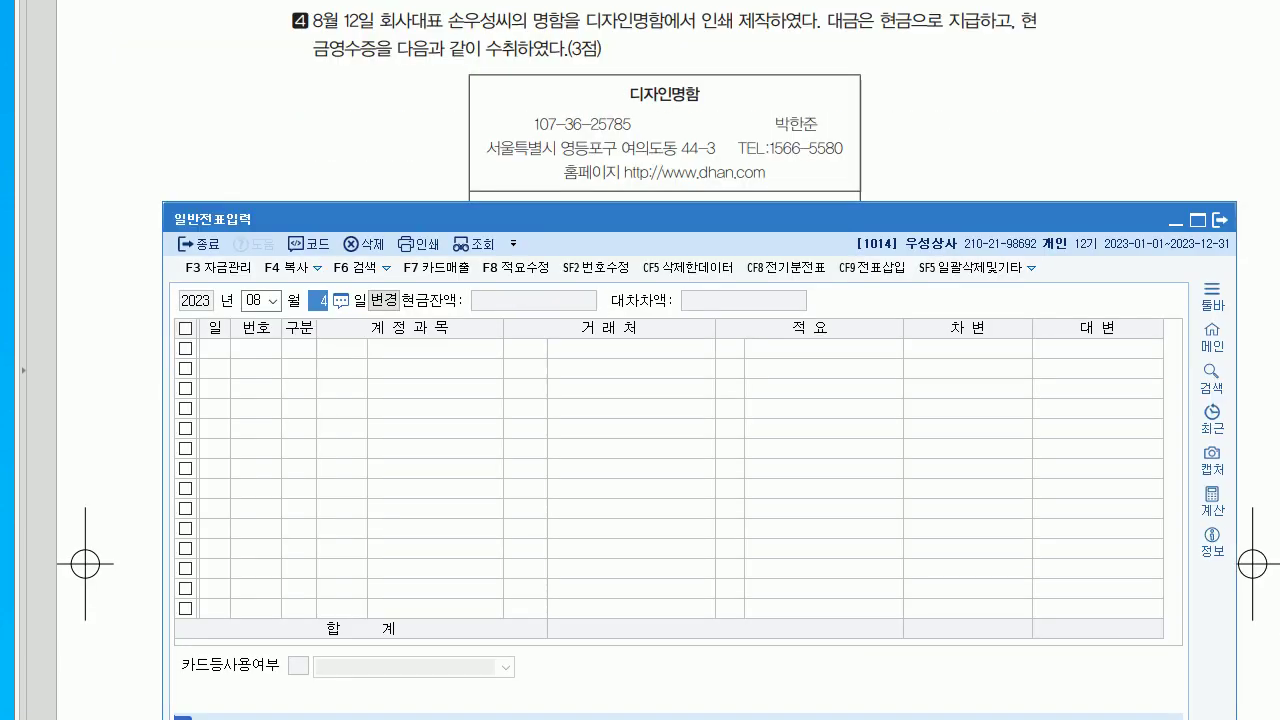
pyautogui.write('12')
pyautogui.press('Return')
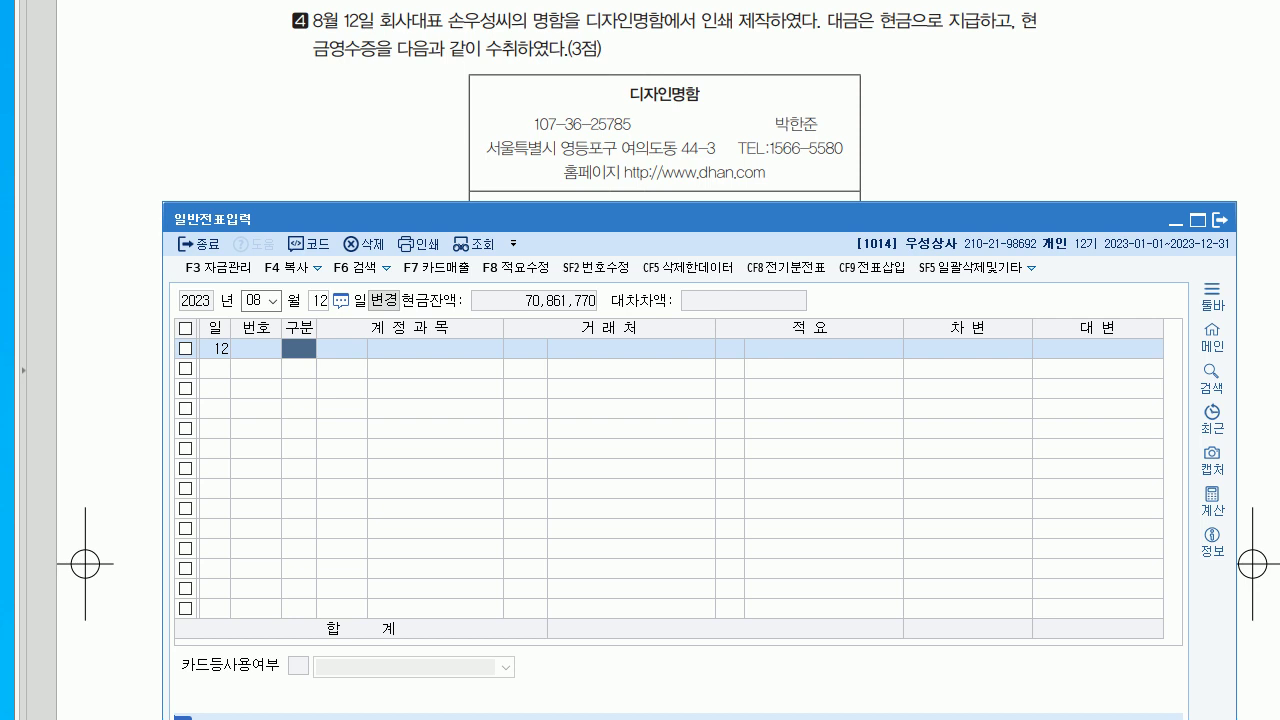
pyautogui.hotkey('alt', 'Tab')
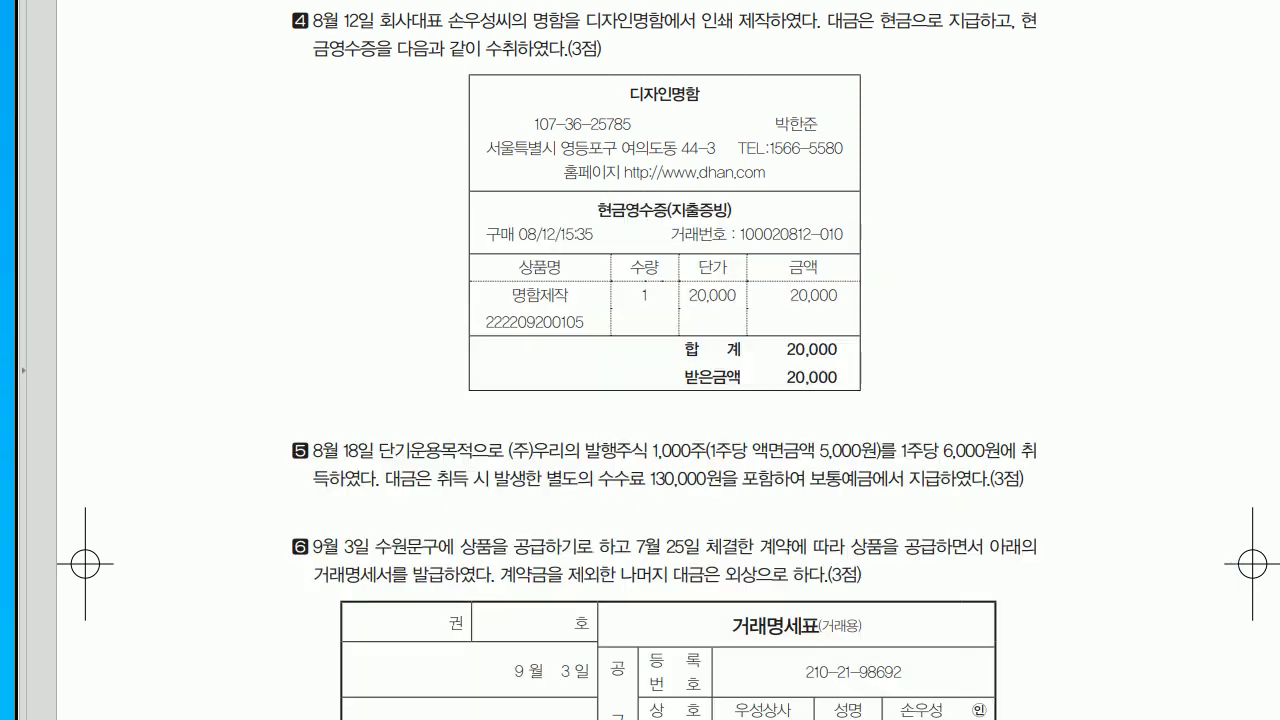
pyautogui.hotkey('alt', 'Tab')
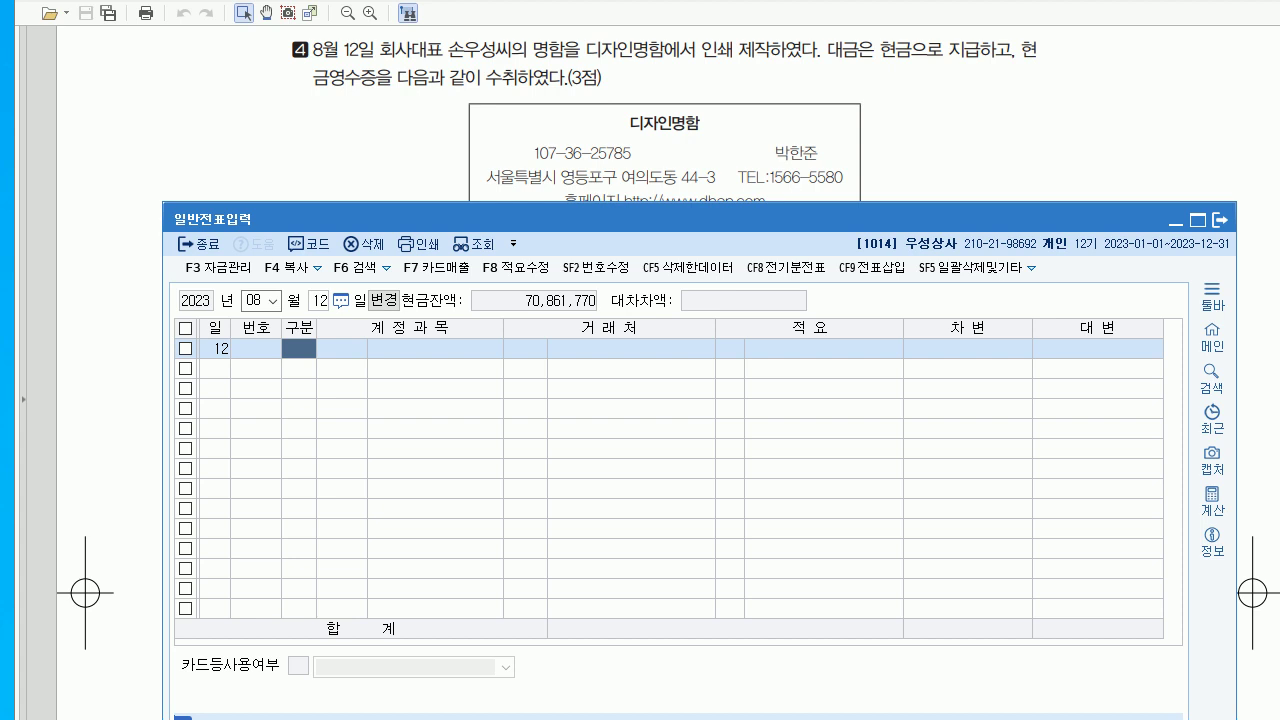
pyautogui.hotkey('alt', 'Tab')
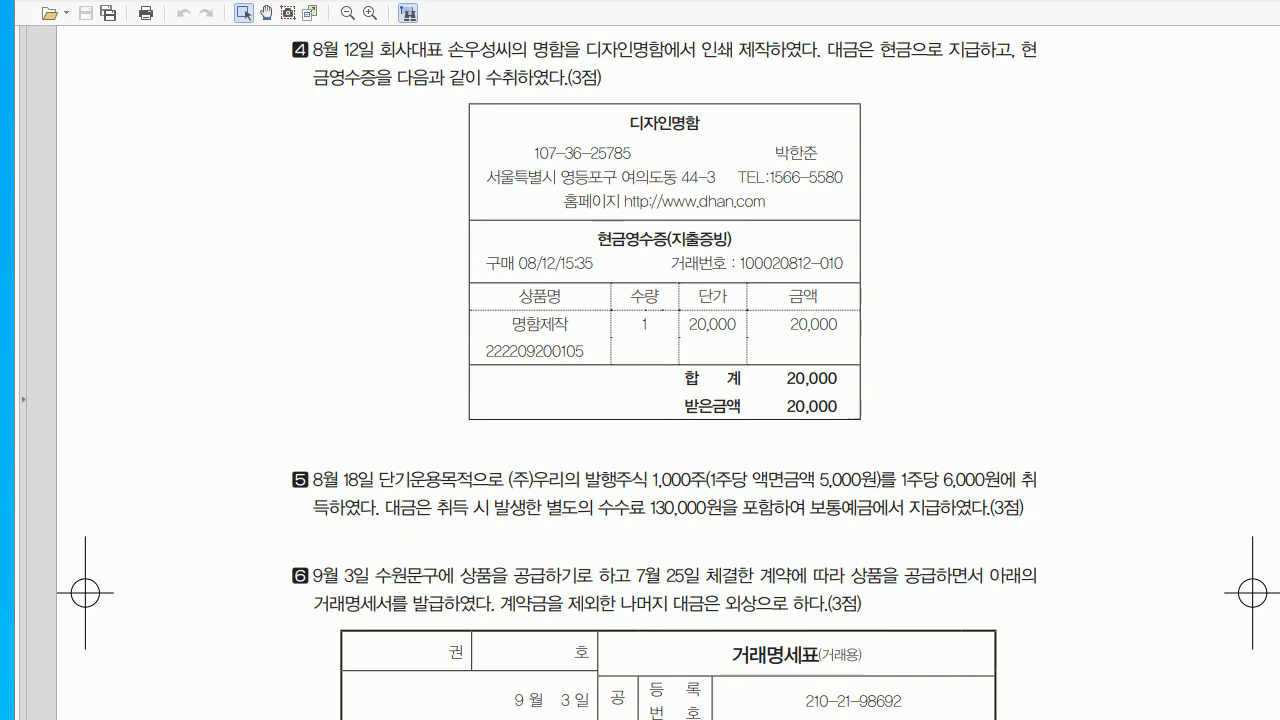
pyautogui.hotkey('alt', 'Tab')
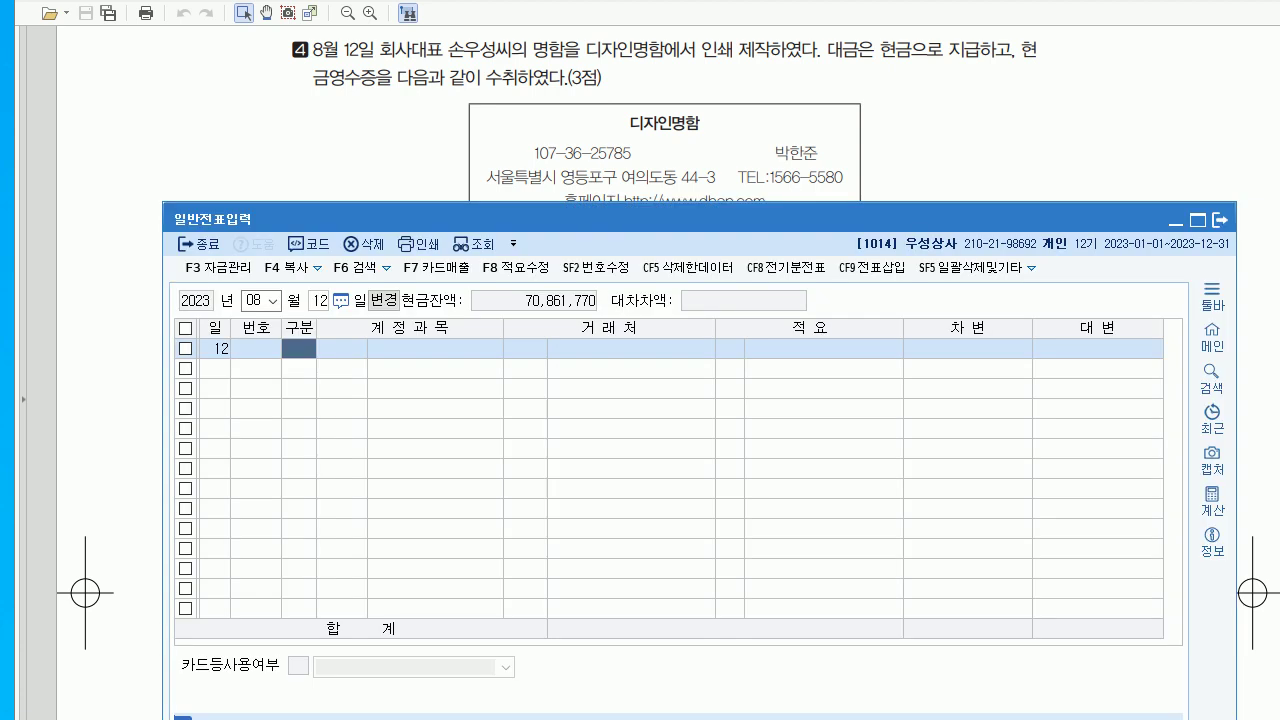
# - Record a 20,000 cash payment (출금) to 0826 도서인쇄비
pyautogui.write('1')
pyautogui.press('Return')
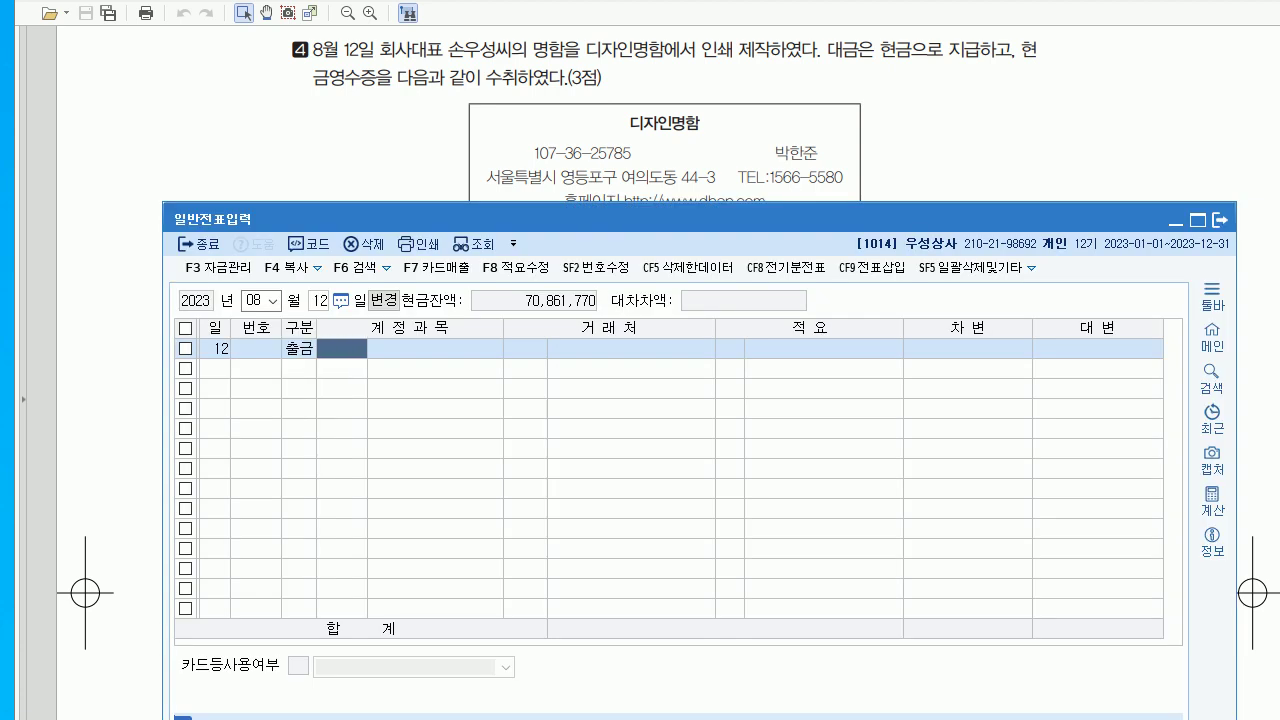
pyautogui.write('0826')
pyautogui.press('Return')
pyautogui.press('Return')
pyautogui.press('Return')
pyautogui.press('Return')
pyautogui.write('20000')
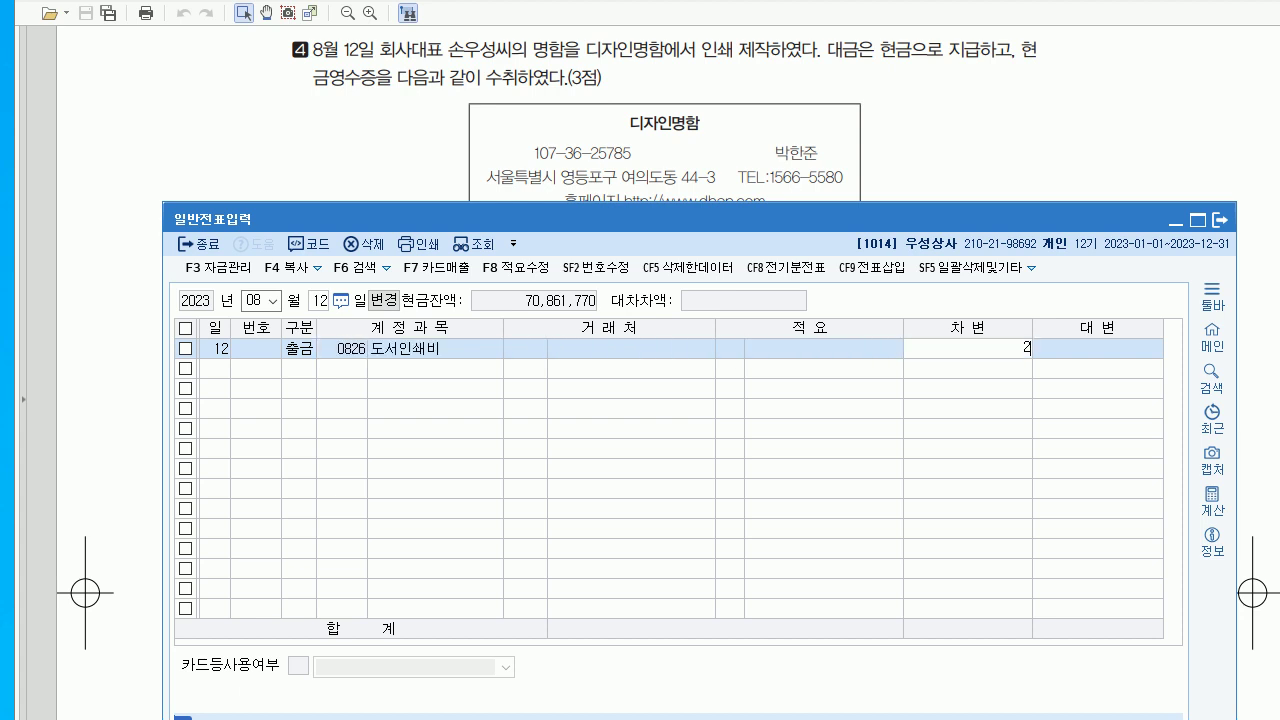
pyautogui.press('Return')
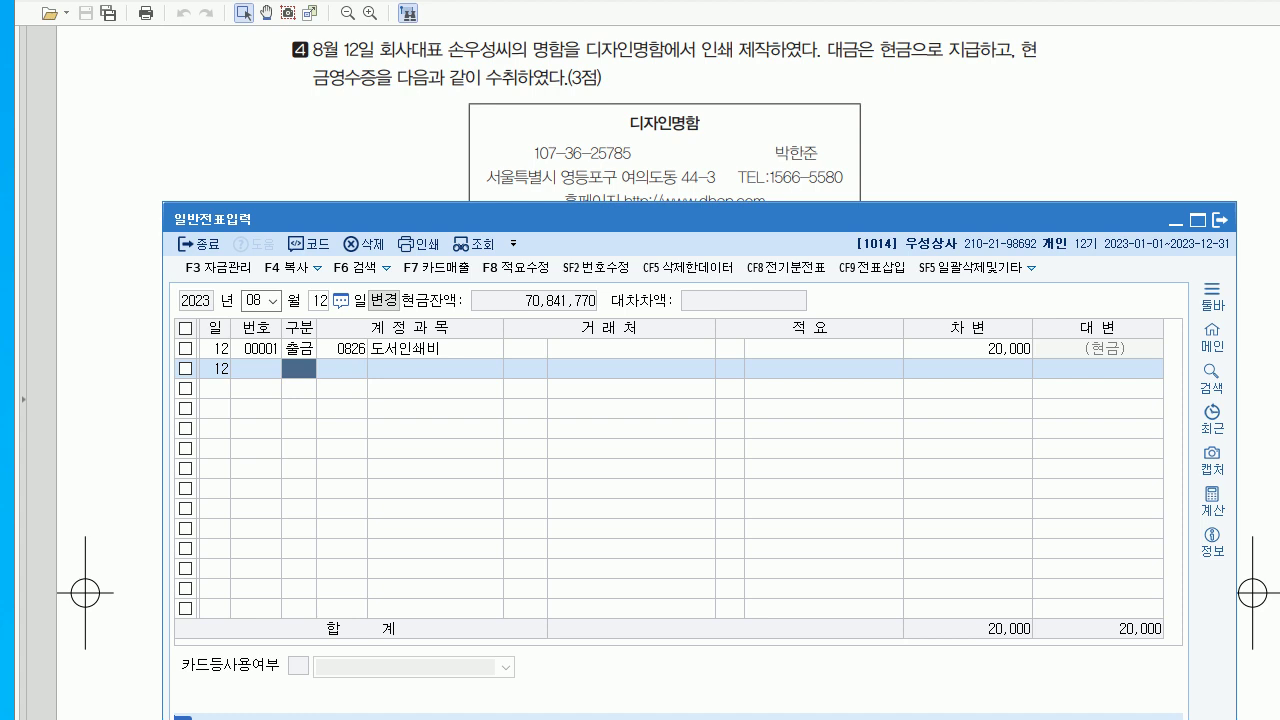
pyautogui.hotkey('alt', 'Tab')
# - Date the new entry August 18, then reread problems 5–6 in the exam PDF
pyautogui.scroll(-5, 640, 400)
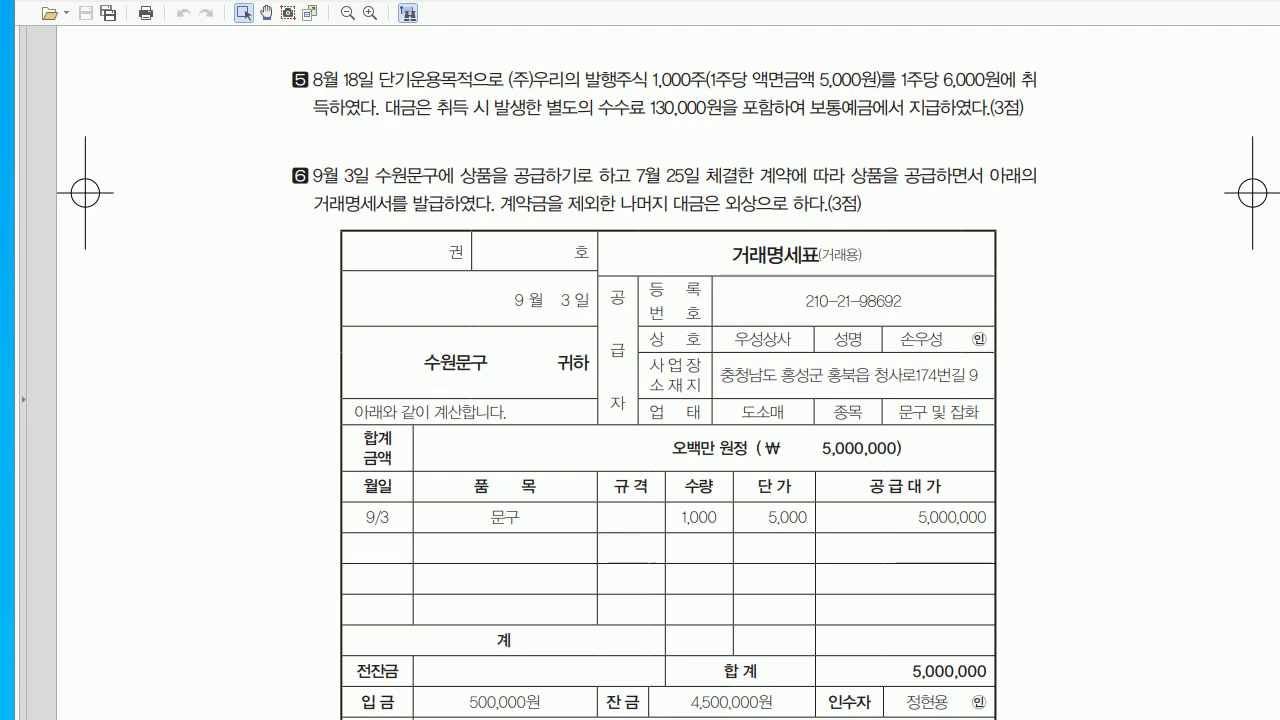
pyautogui.hotkey('alt', 'Tab')
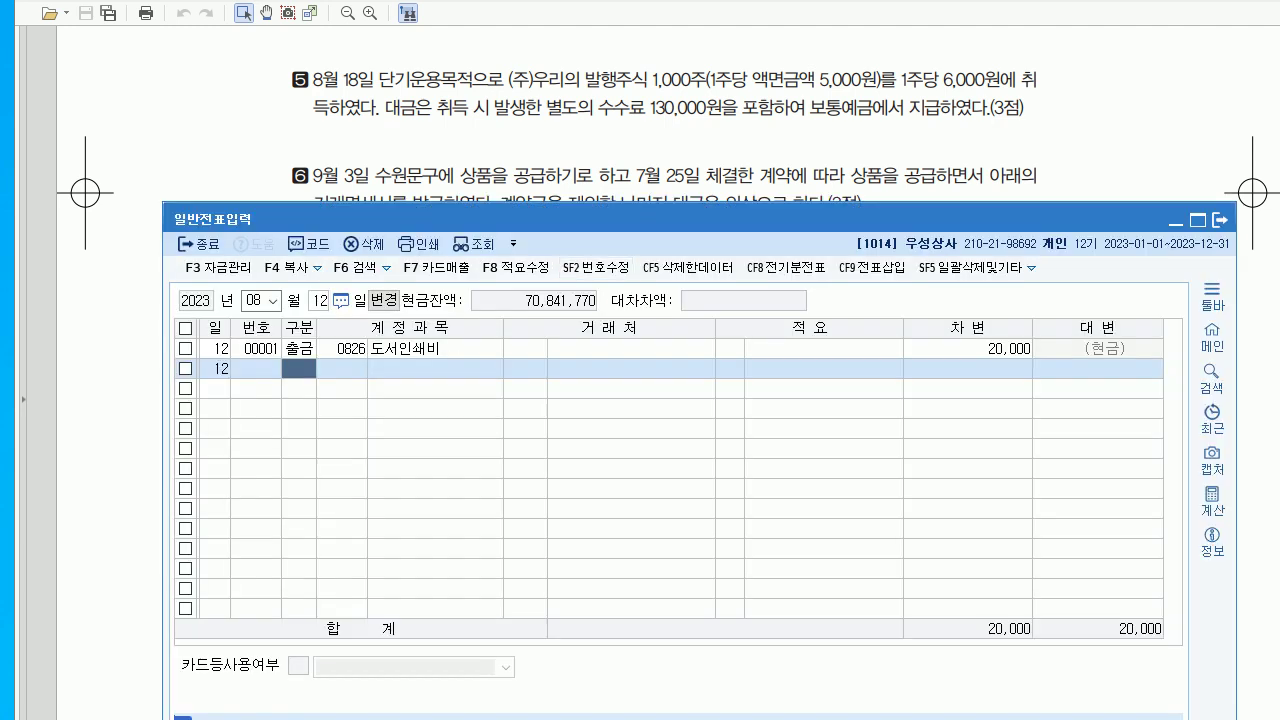
pyautogui.click(318, 300)
pyautogui.write('18')
pyautogui.press('Return')
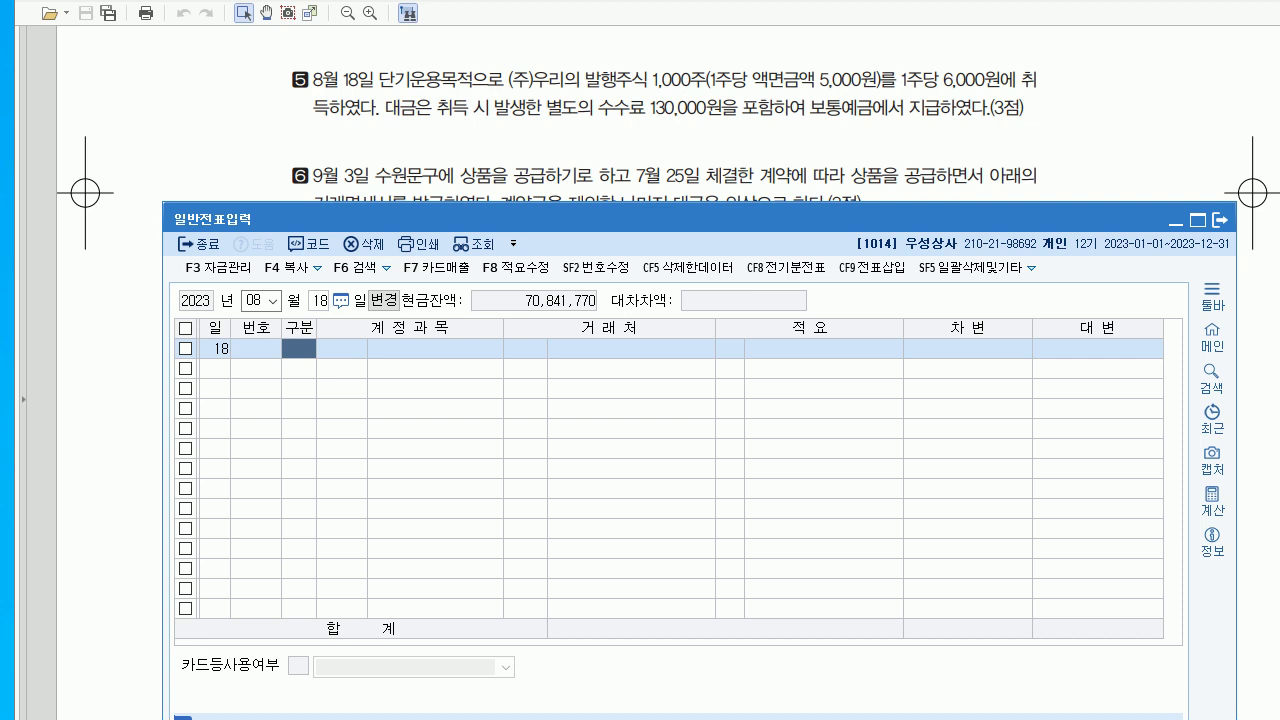
pyautogui.hotkey('alt', 'Tab')
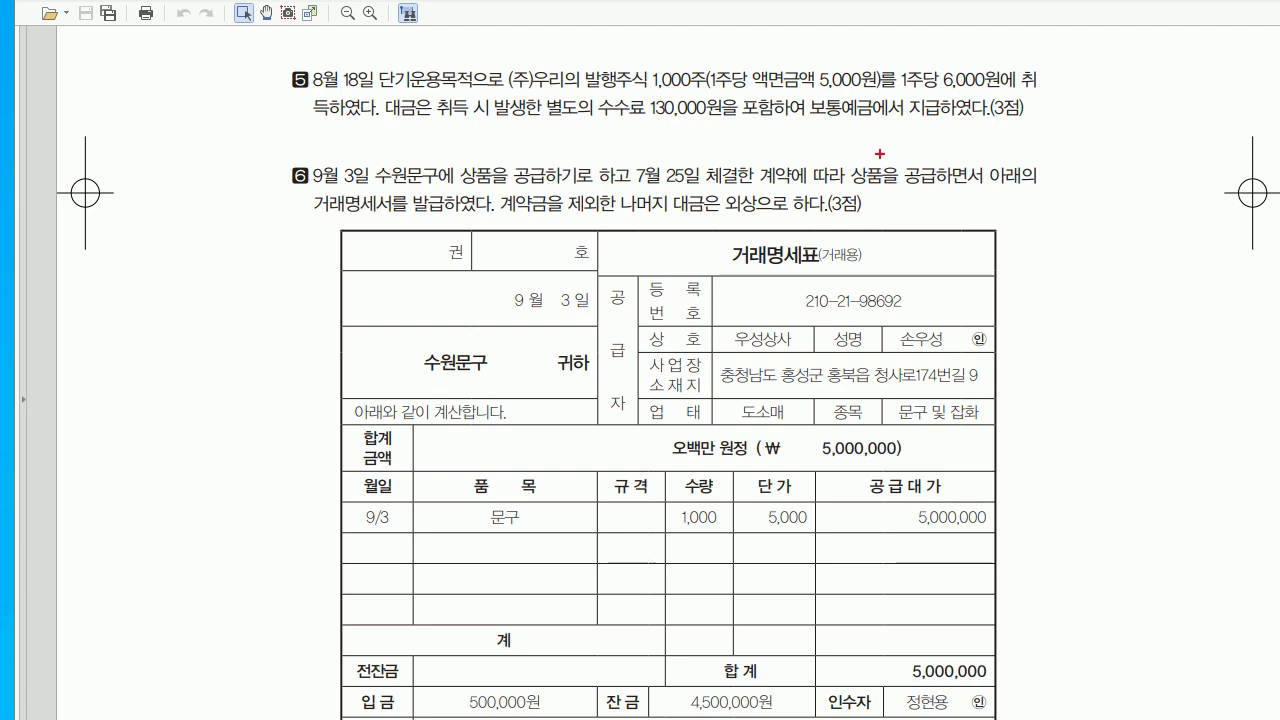
pyautogui.moveTo(657, 120); pyautogui.dragTo(652, 170)
pyautogui.moveTo(406, 122)
pyautogui.mouseDown()
pyautogui.moveTo(426, 140)
pyautogui.moveTo(446, 132)
pyautogui.moveTo(452, 150)
pyautogui.moveTo(498, 120)
pyautogui.moveTo(504, 140)
pyautogui.moveTo(526, 142)
pyautogui.mouseUp()
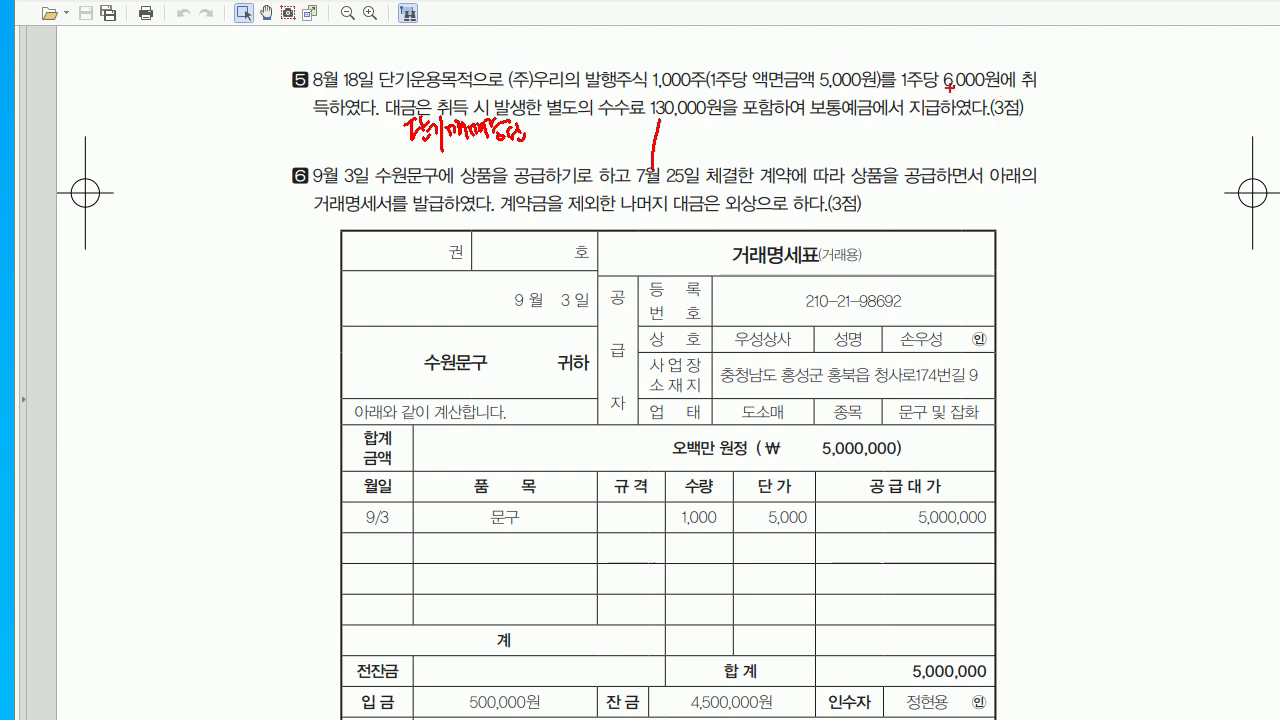
pyautogui.moveTo(903, 96); pyautogui.dragTo(992, 90)
pyautogui.moveTo(548, 112)
pyautogui.mouseDown()
pyautogui.moveTo(550, 140)
pyautogui.moveTo(588, 130)
pyautogui.mouseUp()
pyautogui.moveTo(598, 130); pyautogui.dragTo(607, 135)
pyautogui.moveTo(613, 134); pyautogui.dragTo(622, 135)
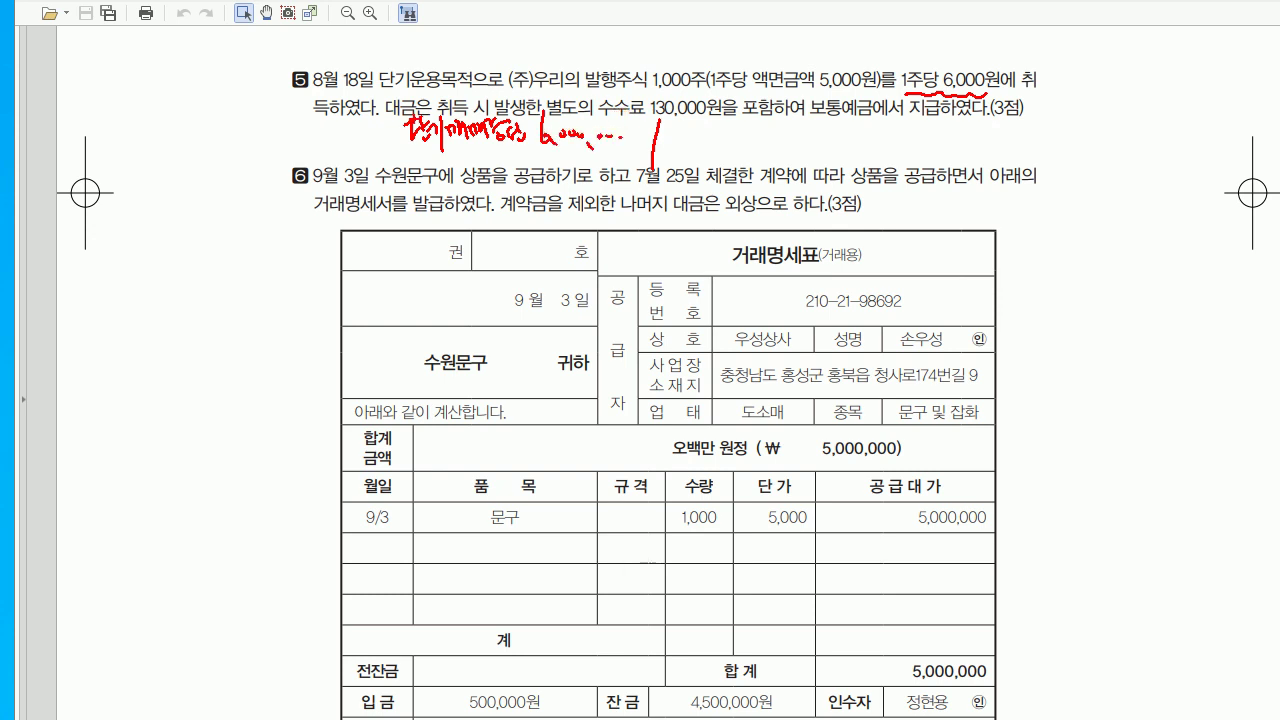
pyautogui.moveTo(420, 154)
pyautogui.mouseDown()
pyautogui.moveTo(436, 160)
pyautogui.moveTo(420, 166)
pyautogui.mouseUp()
pyautogui.moveTo(422, 162); pyautogui.dragTo(430, 178)
pyautogui.moveTo(434, 160); pyautogui.dragTo(484, 188)
pyautogui.moveTo(488, 164); pyautogui.dragTo(504, 176)
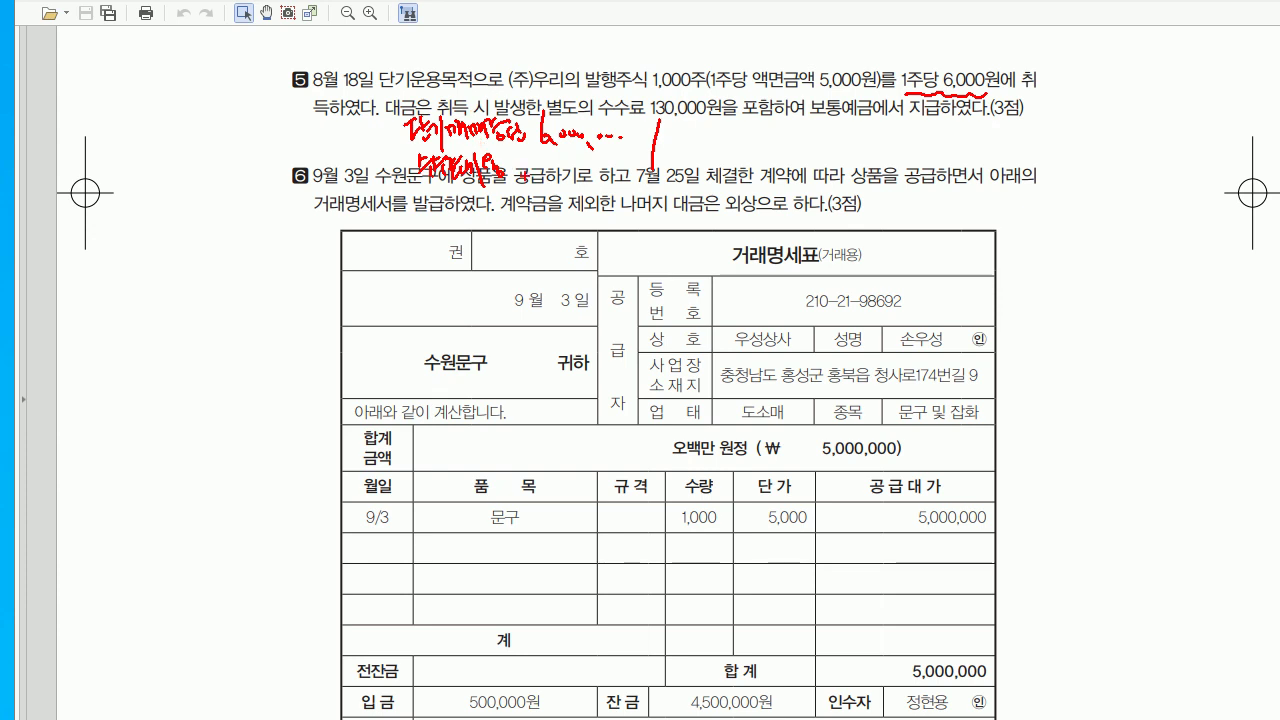
pyautogui.moveTo(518, 148)
pyautogui.mouseDown()
pyautogui.moveTo(518, 188)
pyautogui.moveTo(540, 170)
pyautogui.moveTo(562, 186)
pyautogui.mouseUp()
pyautogui.moveTo(580, 172)
pyautogui.mouseDown()
pyautogui.moveTo(592, 184)
pyautogui.moveTo(610, 166)
pyautogui.moveTo(626, 188)
pyautogui.mouseUp()
pyautogui.moveTo(392, 162)
pyautogui.mouseDown()
pyautogui.moveTo(398, 196)
pyautogui.moveTo(404, 182)
pyautogui.moveTo(368, 194)
pyautogui.mouseUp()
pyautogui.moveTo(372, 172); pyautogui.dragTo(388, 190)
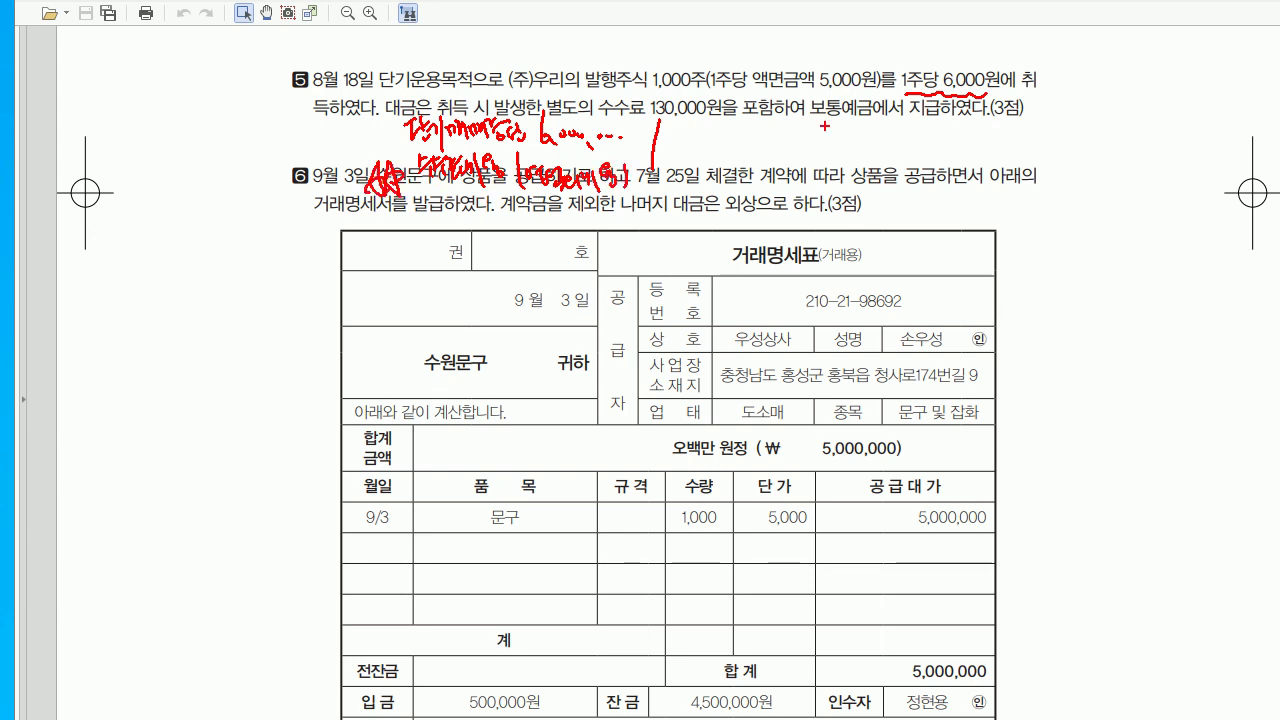
pyautogui.moveTo(640, 176)
pyautogui.mouseDown()
pyautogui.moveTo(642, 196)
pyautogui.moveTo(656, 182)
pyautogui.mouseUp()
pyautogui.moveTo(660, 176)
pyautogui.mouseDown()
pyautogui.moveTo(664, 190)
pyautogui.moveTo(706, 184)
pyautogui.mouseUp()
pyautogui.moveTo(804, 122); pyautogui.dragTo(800, 148)
pyautogui.moveTo(810, 118)
pyautogui.mouseDown()
pyautogui.moveTo(804, 142)
pyautogui.moveTo(826, 150)
pyautogui.mouseUp()
pyautogui.moveTo(820, 124); pyautogui.dragTo(840, 142)
pyautogui.moveTo(832, 138); pyautogui.dragTo(854, 146)
pyautogui.moveTo(858, 130)
pyautogui.mouseDown()
pyautogui.moveTo(860, 180)
pyautogui.moveTo(872, 152)
pyautogui.moveTo(880, 160)
pyautogui.mouseUp()
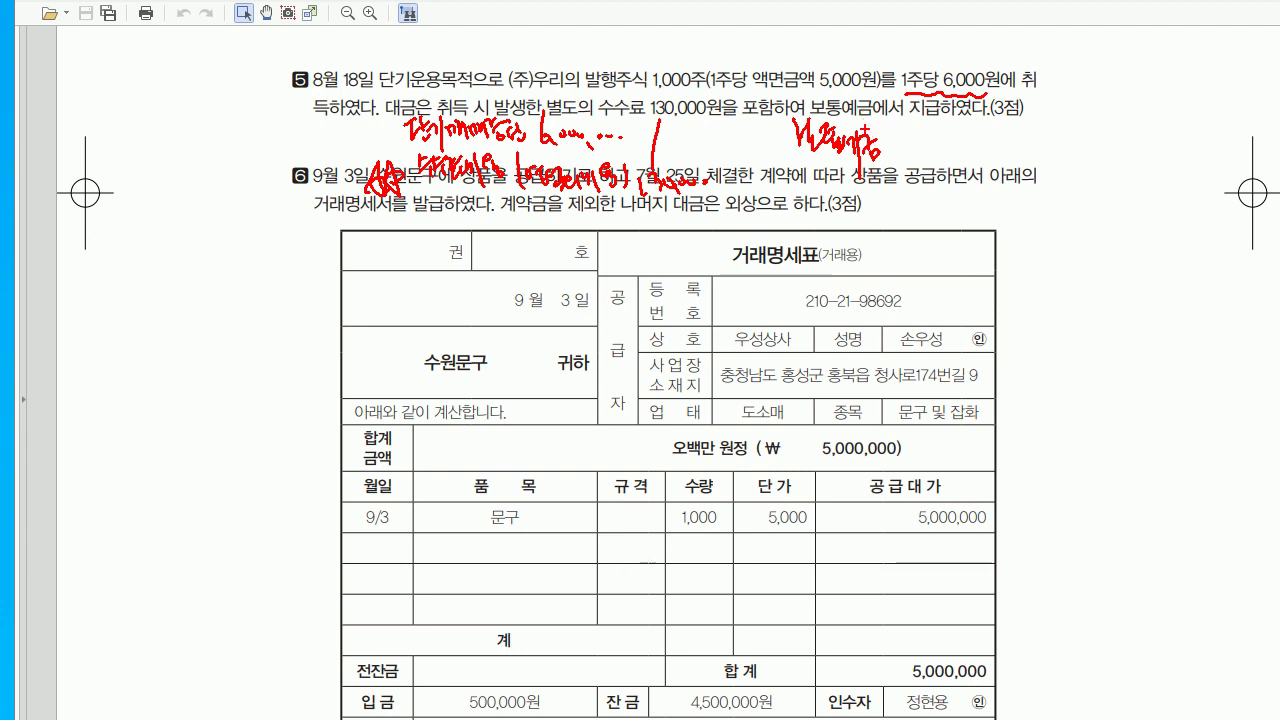
pyautogui.moveTo(906, 110)
pyautogui.mouseDown()
pyautogui.moveTo(914, 152)
pyautogui.moveTo(932, 160)
pyautogui.mouseUp()
pyautogui.moveTo(938, 140)
pyautogui.mouseDown()
pyautogui.moveTo(944, 156)
pyautogui.moveTo(990, 152)
pyautogui.mouseUp()
pyautogui.moveTo(402, 154); pyautogui.dragTo(416, 186)
# - Enter the August 18 first debit line: 0107 단기매매증권 6,000,000
pyautogui.press('Escape')
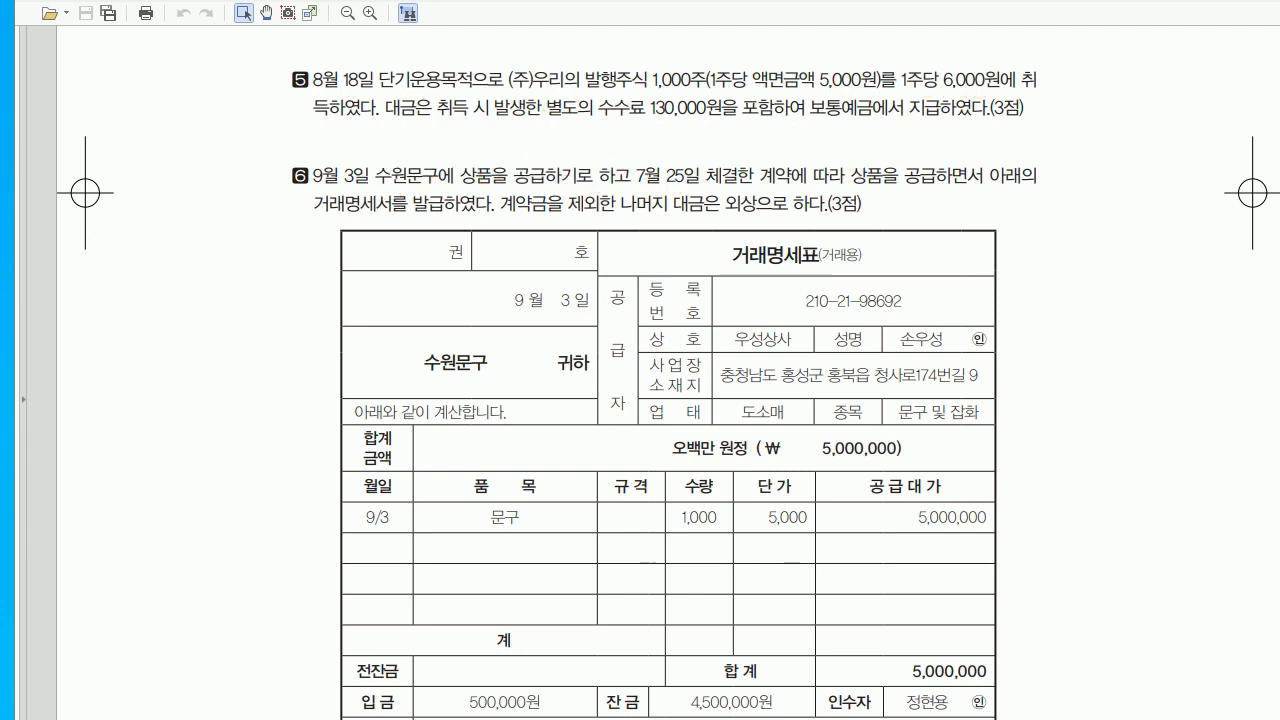
pyautogui.hotkey('alt', 'Tab')
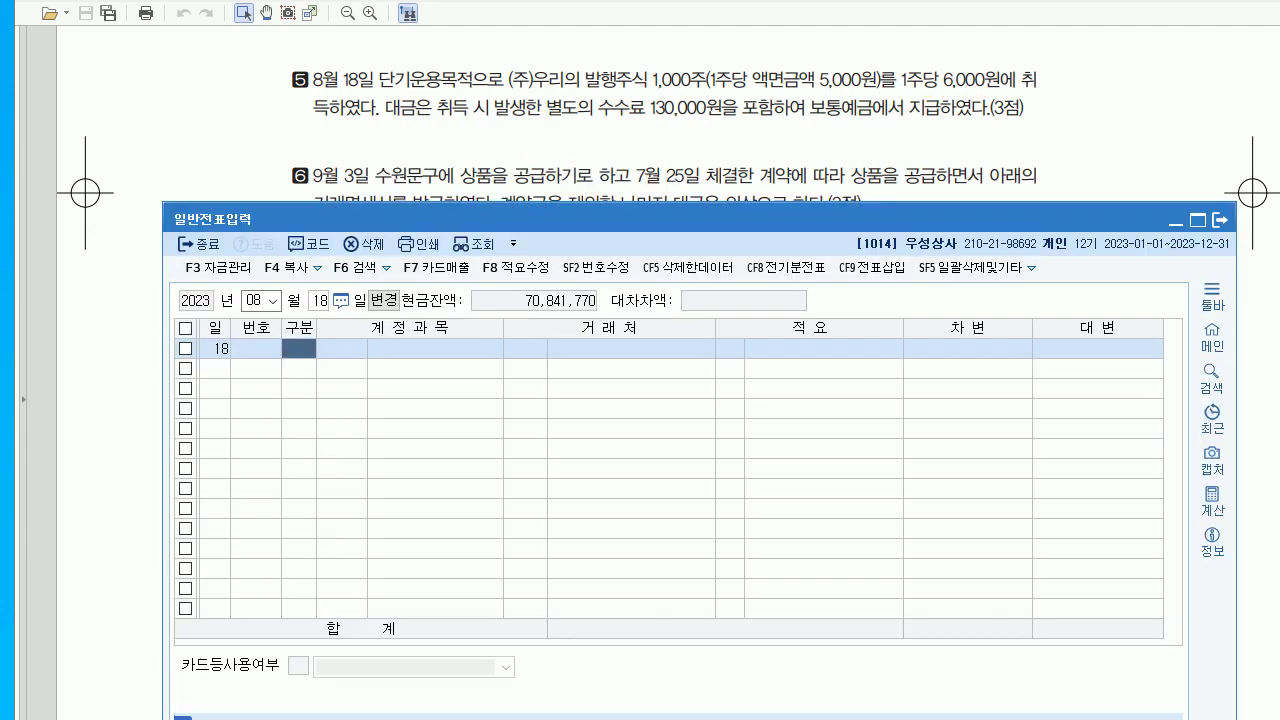
pyautogui.press('3')
pyautogui.press('Return')
pyautogui.write('107')
pyautogui.press('Return')
pyautogui.press('Return')
pyautogui.press('Return')
pyautogui.press('Return')
pyautogui.write('6000000')
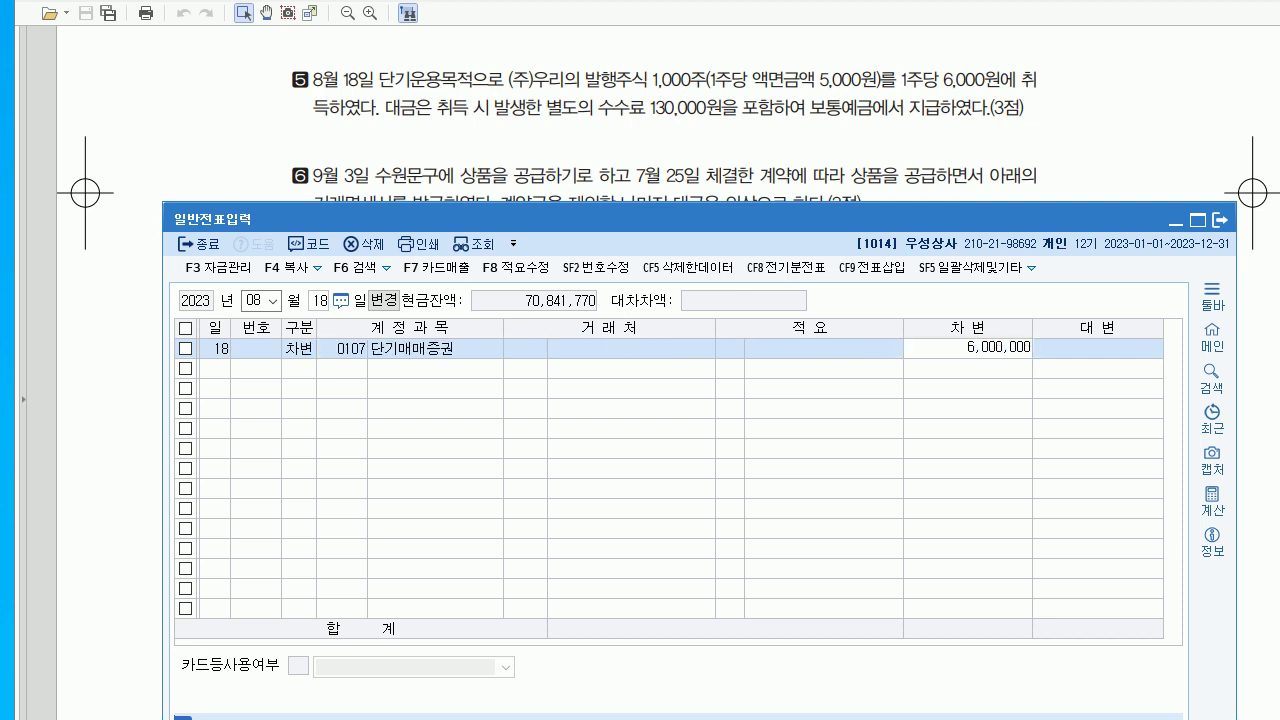
pyautogui.press('Return')
pyautogui.write('3')
# - Add a 0984 수수료비용 130,000 debit and credit 0103 보통예금 6,130,000
pyautogui.press('Return')
pyautogui.write('수수료')
pyautogui.press('Return')
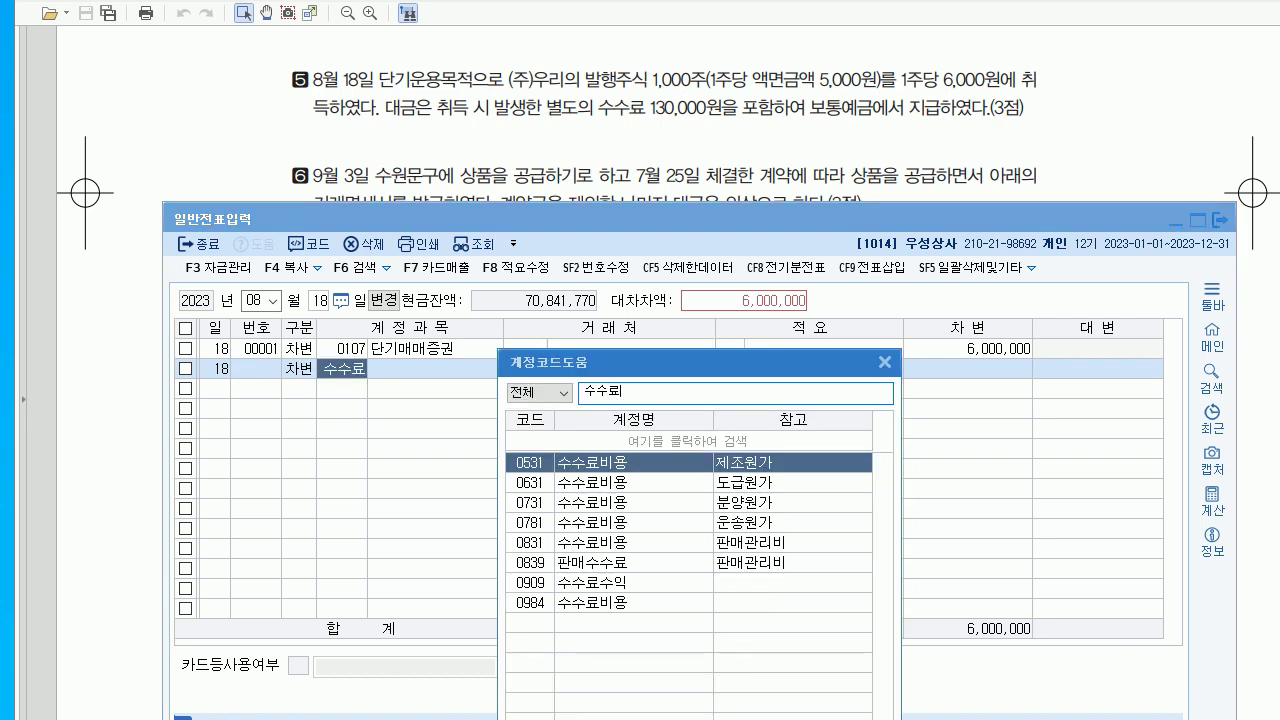
pyautogui.click(560, 602)
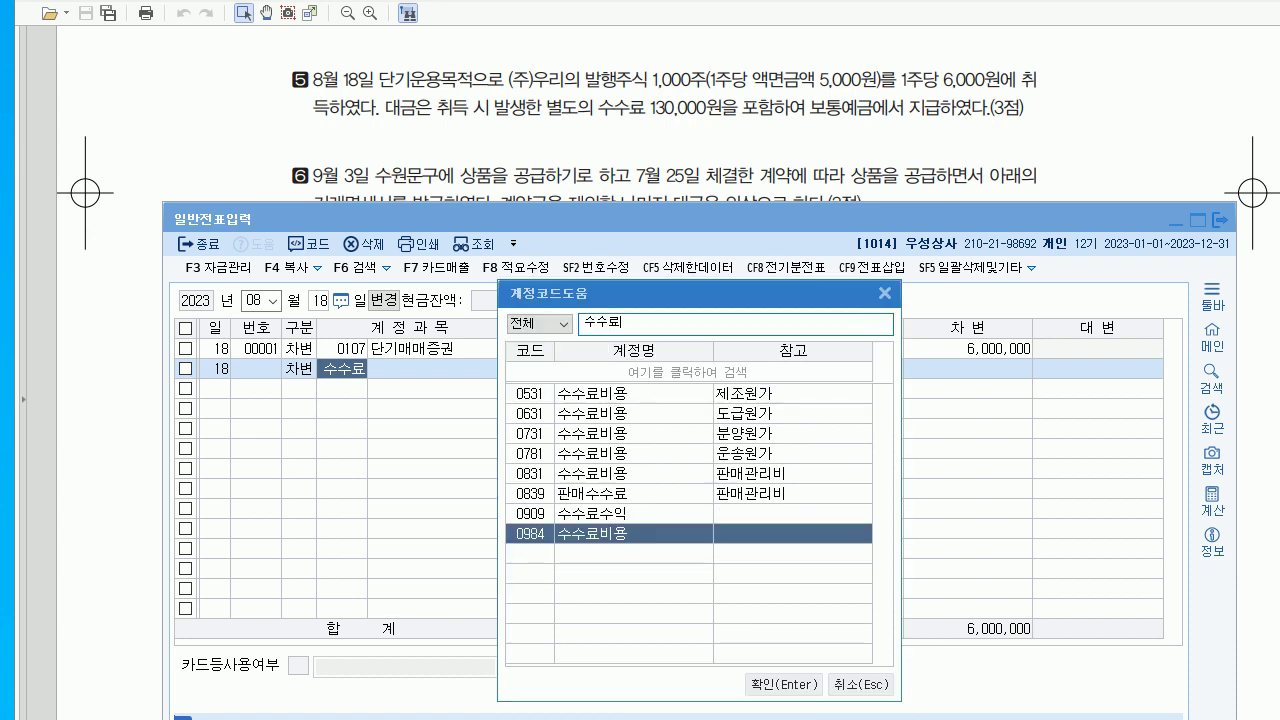
pyautogui.press('Return')
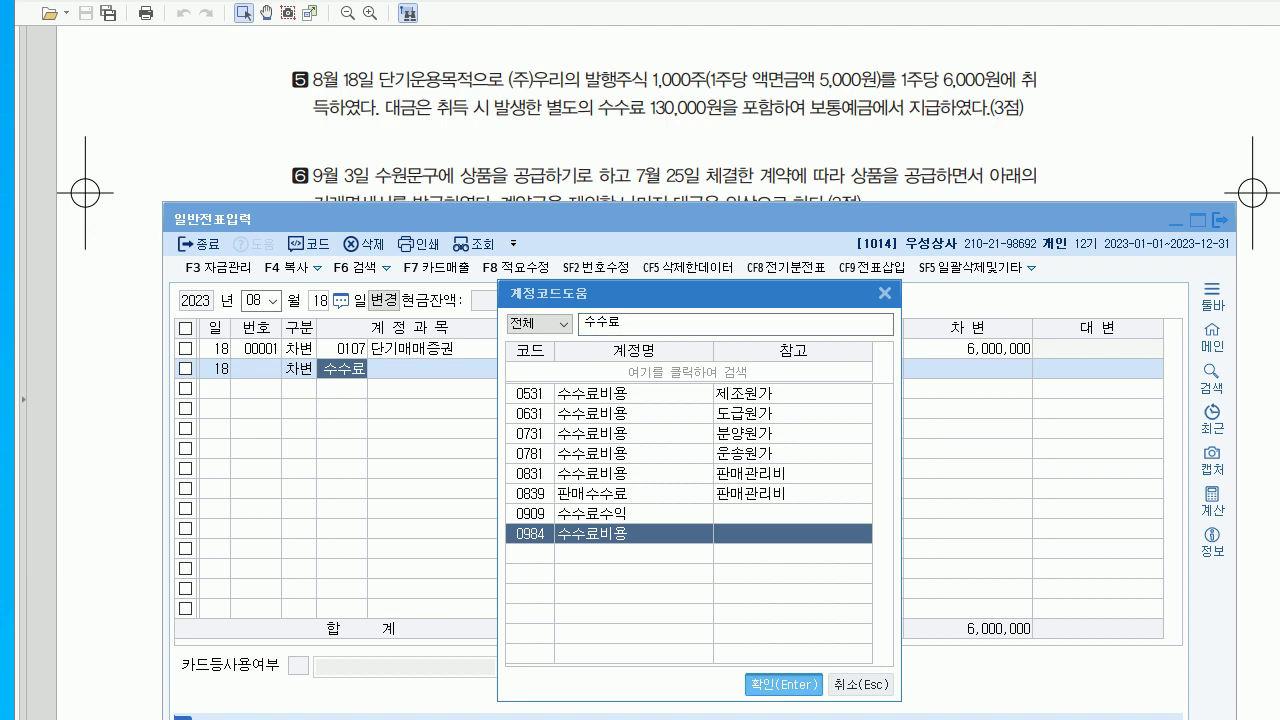
pyautogui.press('Return')
pyautogui.press('Return')
pyautogui.press('Return')
pyautogui.write('130000')
pyautogui.press('Return')
pyautogui.write('4')
pyautogui.press('Return')
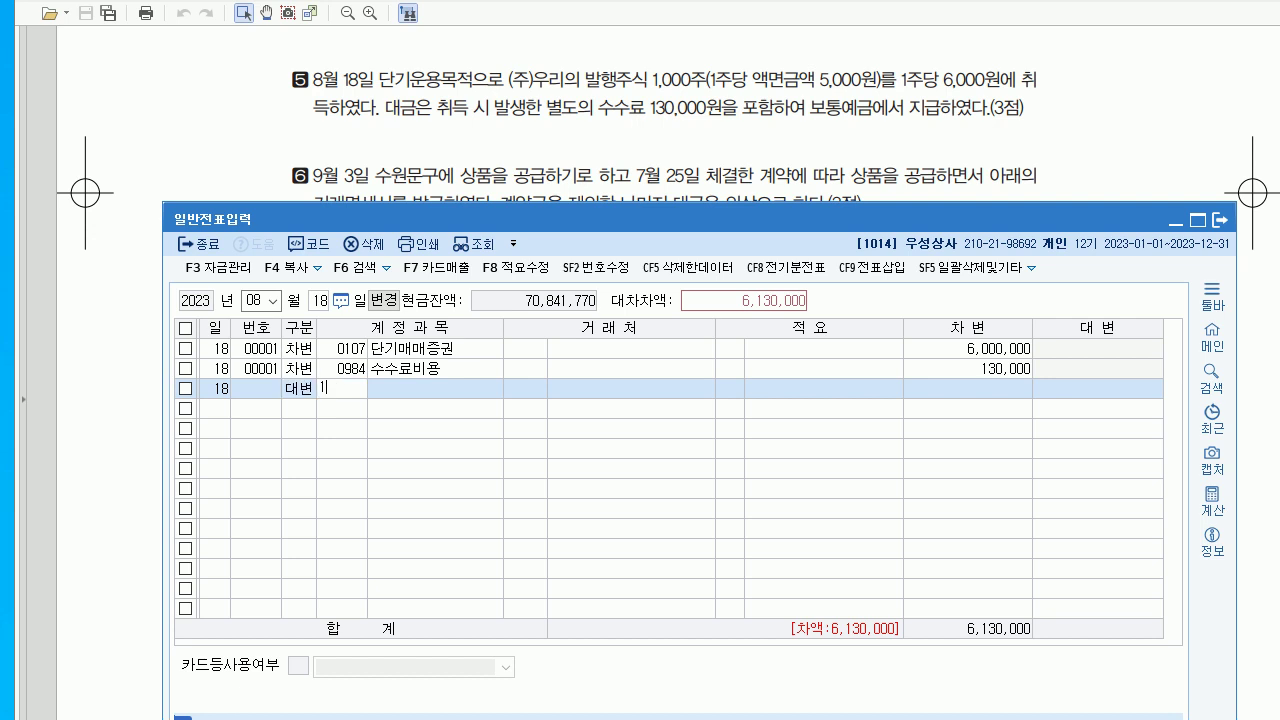
pyautogui.write('103')
pyautogui.press('Return')
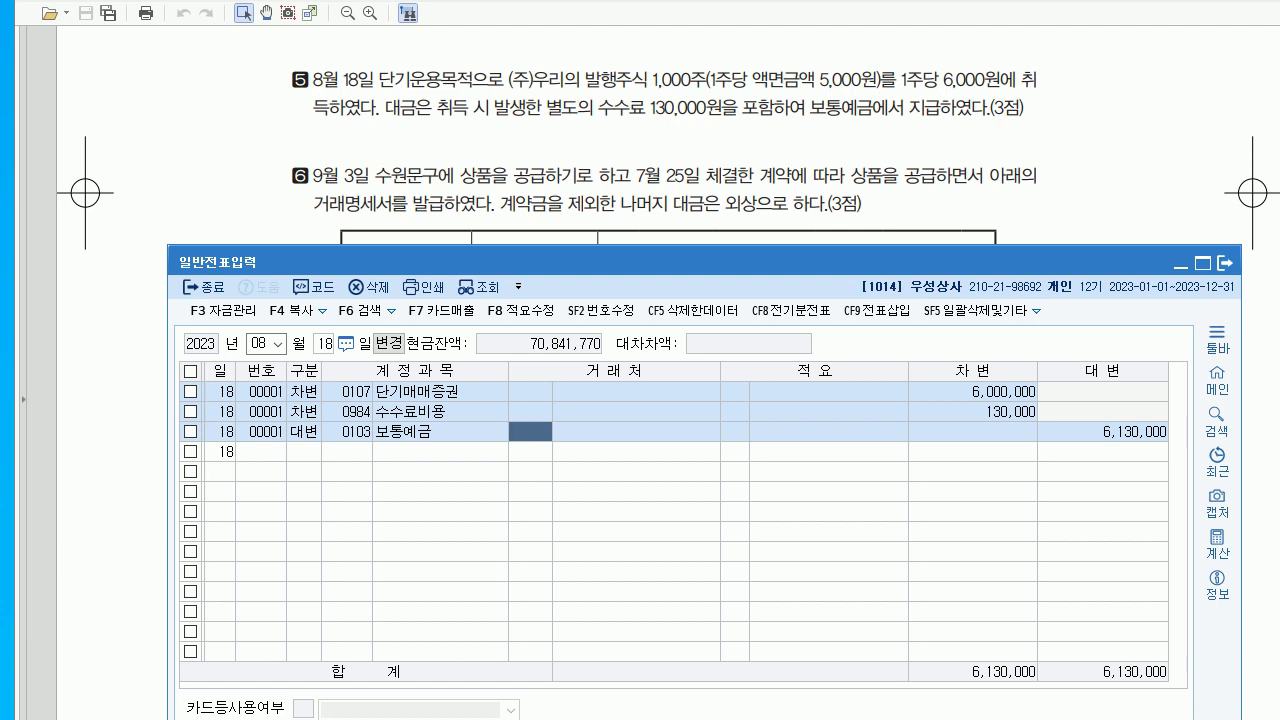
# - Move the voucher date to September 3
pyautogui.click(262, 343)
pyautogui.write('9')
pyautogui.press('Return')
pyautogui.write('3')
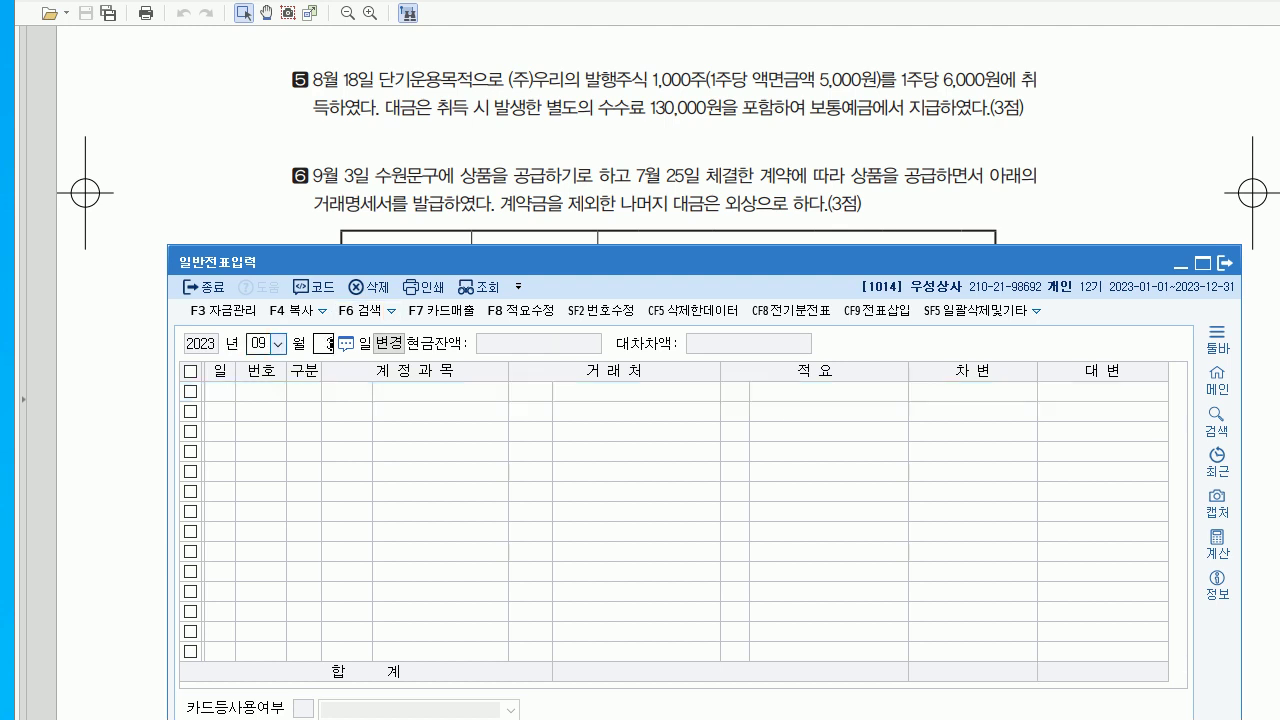
pyautogui.press('Return')
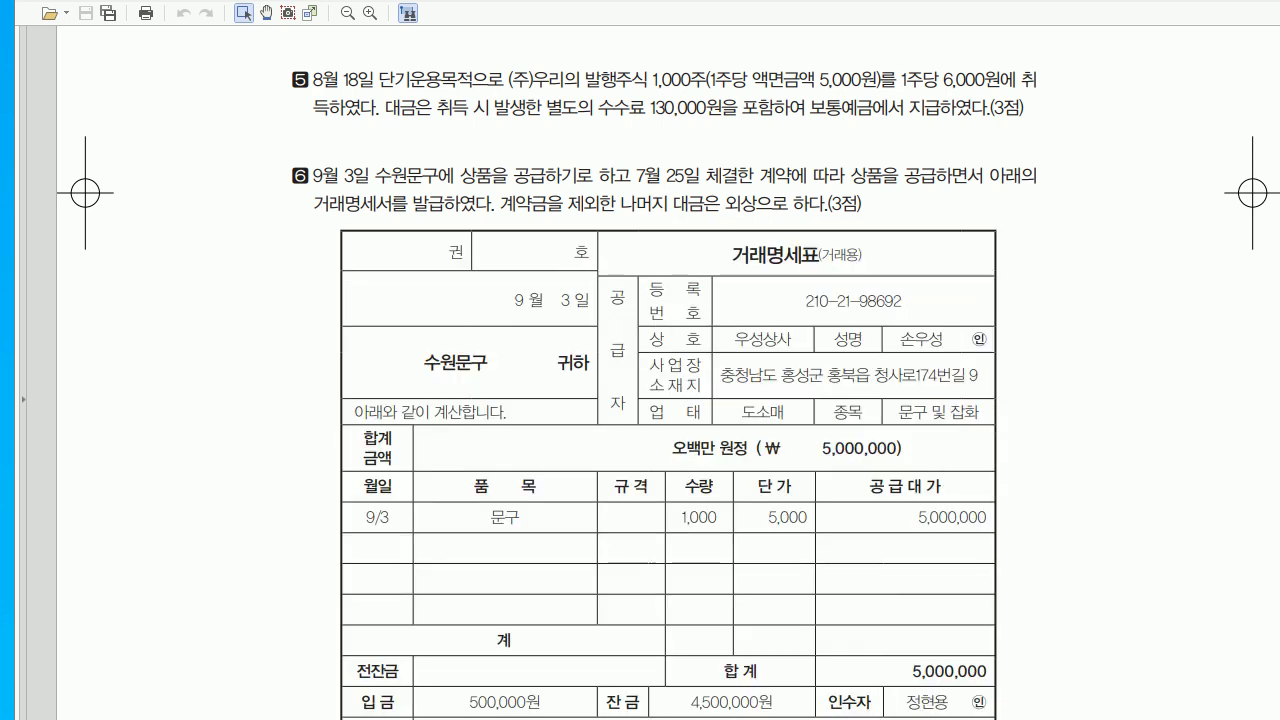
# - Scroll the PDF through problem 6's 거래명세표 down to the 비고 note on the 500,000원 deposit
pyautogui.scroll(-3, 668, 400)
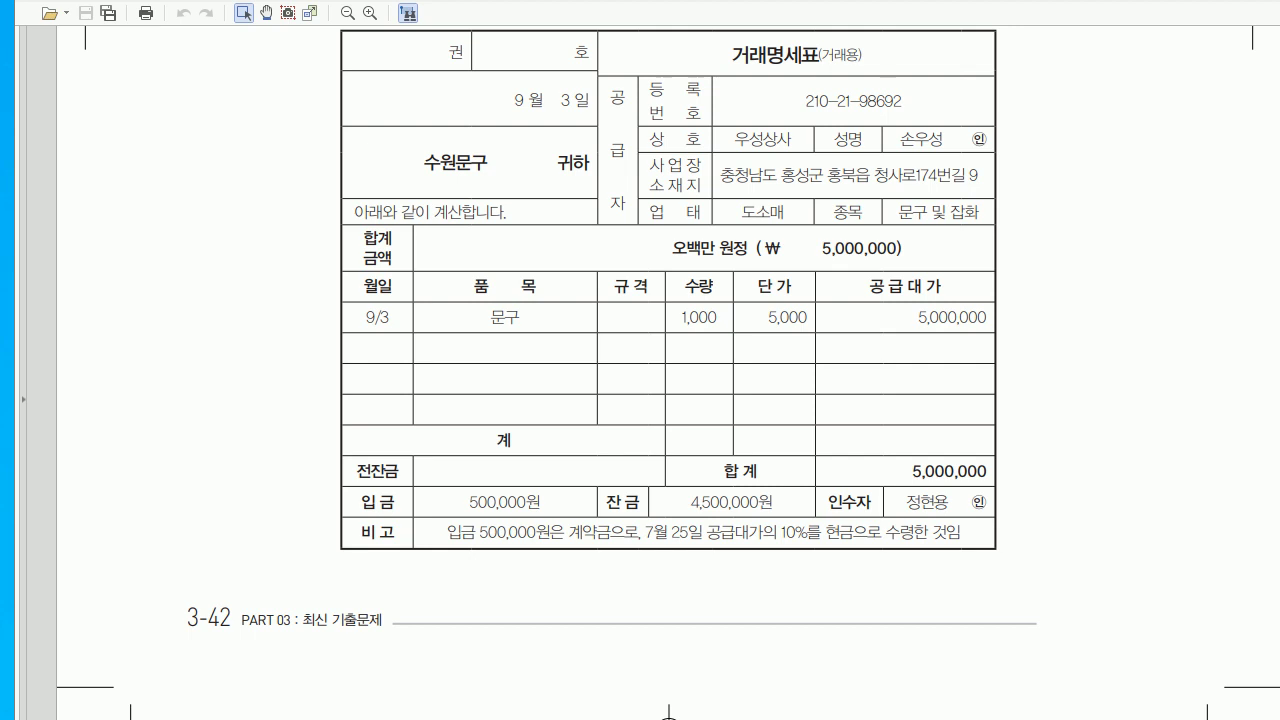
pyautogui.scroll(7, 668, 400)
pyautogui.scroll(-7, 668, 400)
pyautogui.scroll(7, 668, 400)
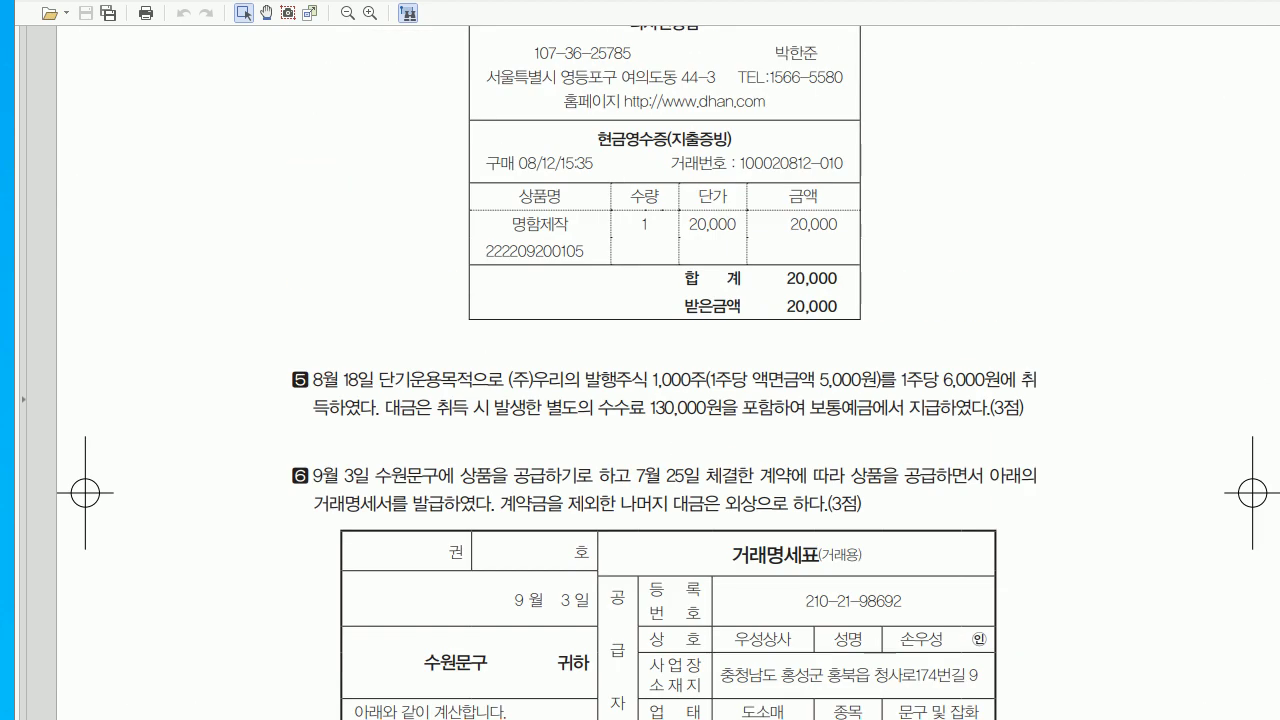
pyautogui.scroll(-6, 668, 400)
pyautogui.scroll(-3, 668, 400)
pyautogui.scroll(3, 668, 400)
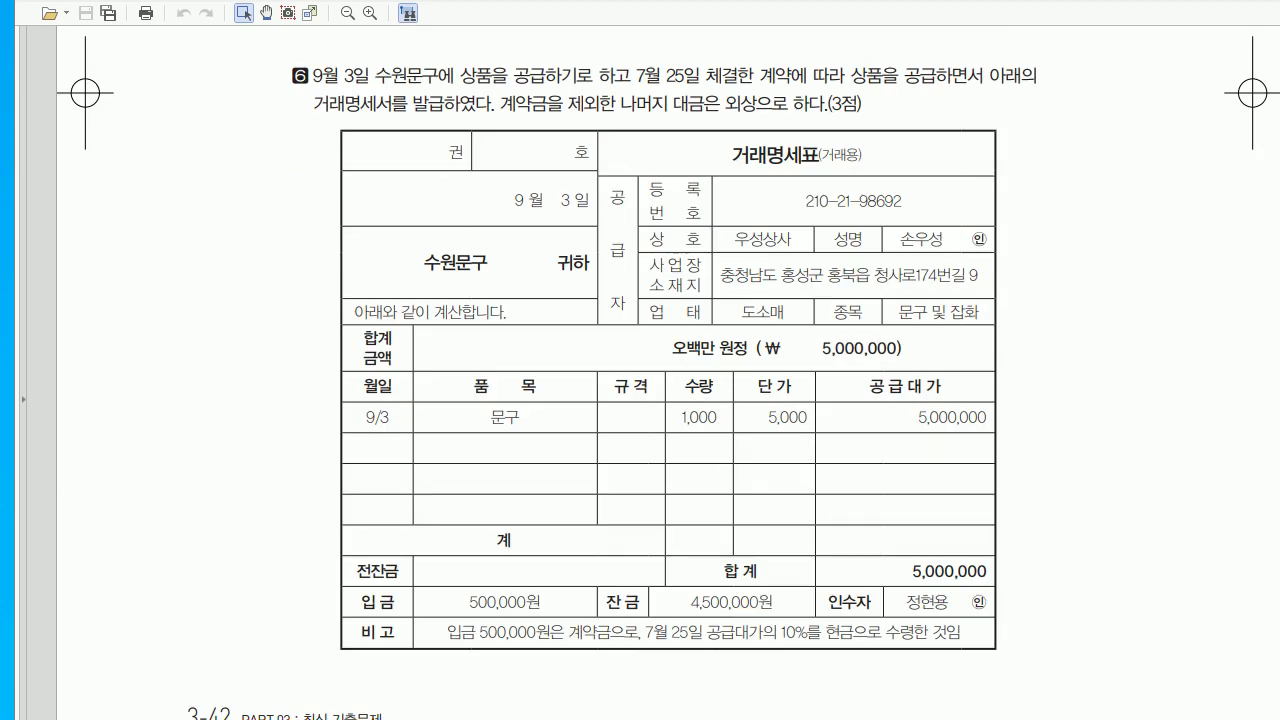
pyautogui.scroll(4, 668, 400)
pyautogui.scroll(-5, 668, 400)
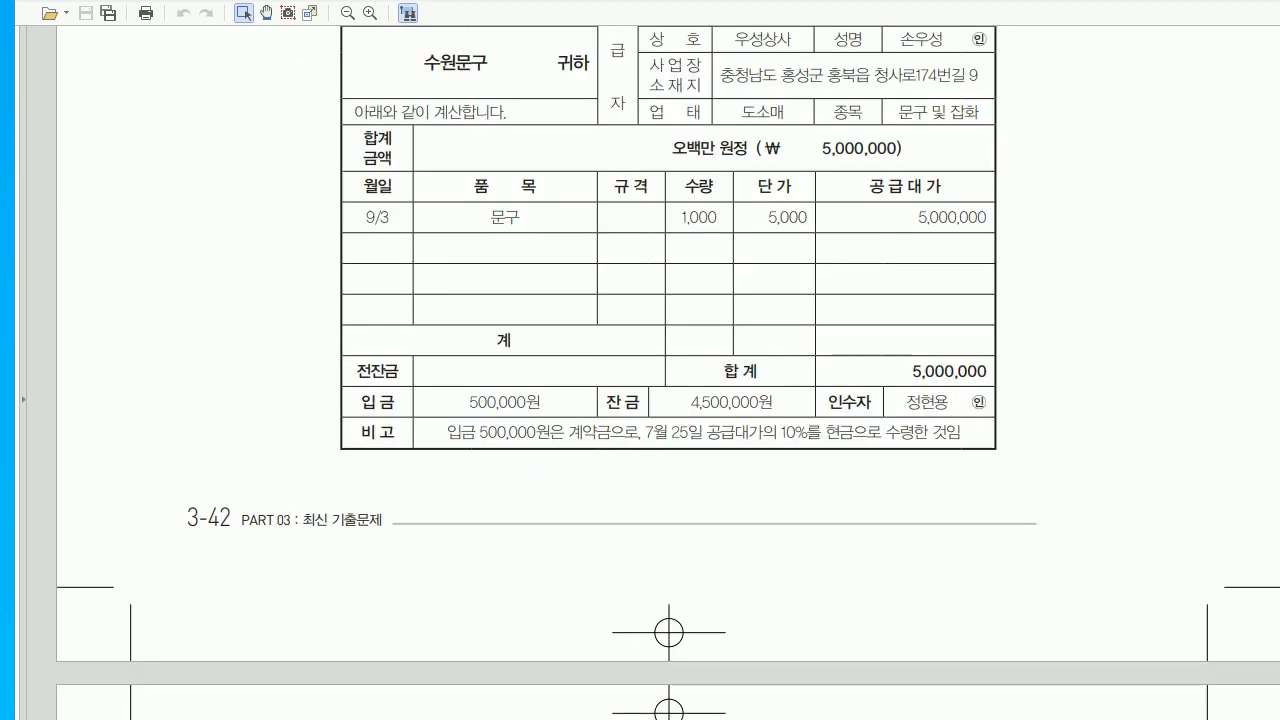
pyautogui.scroll(5, 668, 400)
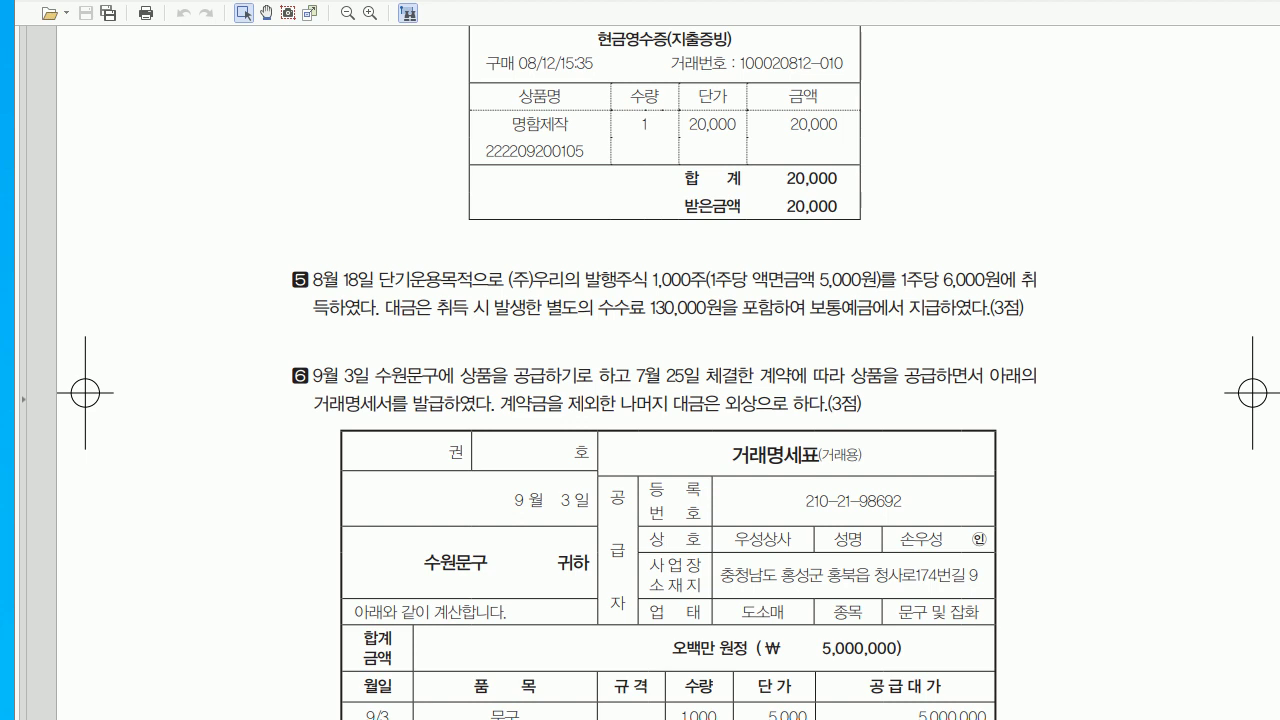
pyautogui.scroll(-4, 668, 400)
pyautogui.scroll(-2, 668, 400)
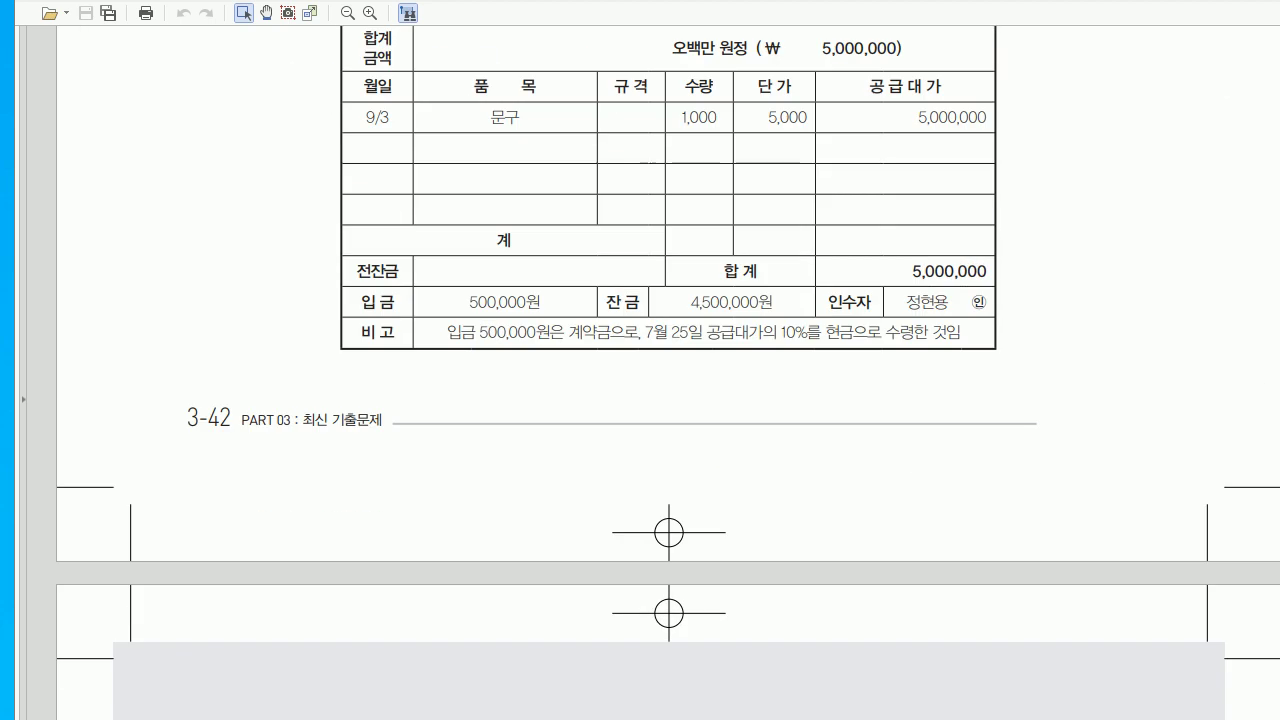
pyautogui.scroll(1, 668, 400)
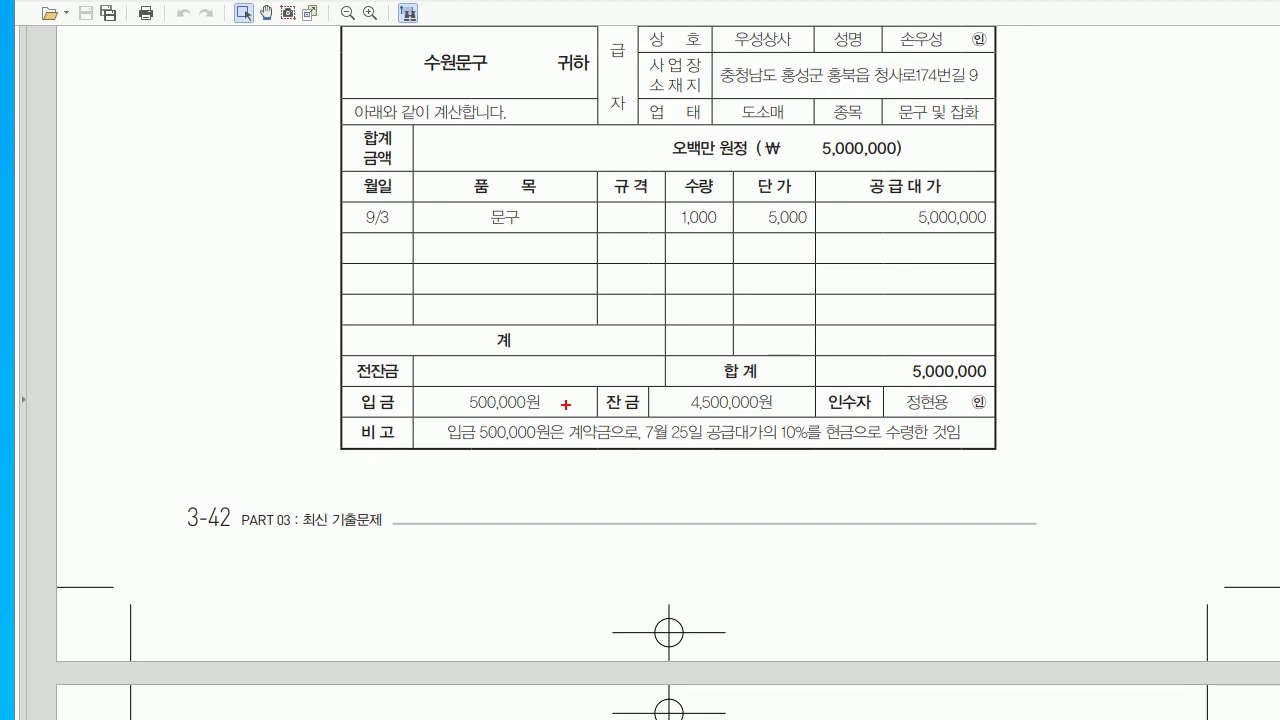
pyautogui.moveTo(722, 460); pyautogui.dragTo(712, 514)
pyautogui.moveTo(776, 452)
pyautogui.mouseDown()
pyautogui.moveTo(786, 446)
pyautogui.moveTo(766, 474)
pyautogui.mouseUp()
pyautogui.moveTo(774, 462)
pyautogui.mouseDown()
pyautogui.moveTo(806, 466)
pyautogui.moveTo(804, 494)
pyautogui.moveTo(900, 482)
pyautogui.mouseUp()
pyautogui.click(784, 487)
pyautogui.moveTo(898, 456)
pyautogui.mouseDown()
pyautogui.moveTo(910, 455)
pyautogui.moveTo(912, 486)
pyautogui.mouseUp()
pyautogui.moveTo(920, 472); pyautogui.dragTo(958, 484)
pyautogui.moveTo(966, 466); pyautogui.dragTo(986, 474)
pyautogui.moveTo(988, 468); pyautogui.dragTo(998, 468)
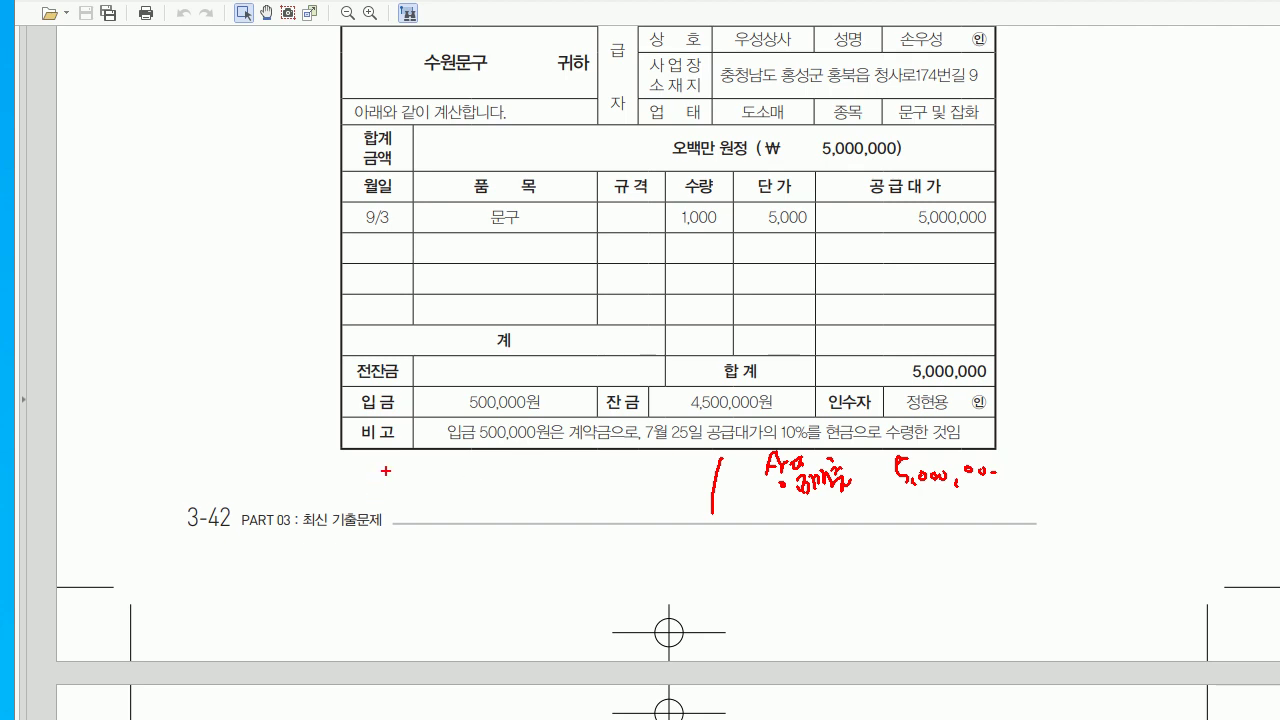
pyautogui.moveTo(417, 462)
pyautogui.mouseDown()
pyautogui.moveTo(410, 484)
pyautogui.moveTo(428, 467)
pyautogui.moveTo(430, 484)
pyautogui.mouseUp()
pyautogui.moveTo(426, 484)
pyautogui.mouseDown()
pyautogui.moveTo(436, 492)
pyautogui.moveTo(438, 476)
pyautogui.mouseUp()
pyautogui.moveTo(436, 478)
pyautogui.mouseDown()
pyautogui.moveTo(462, 476)
pyautogui.moveTo(452, 494)
pyautogui.mouseUp()
pyautogui.moveTo(460, 460)
pyautogui.mouseDown()
pyautogui.moveTo(476, 466)
pyautogui.moveTo(476, 488)
pyautogui.mouseUp()
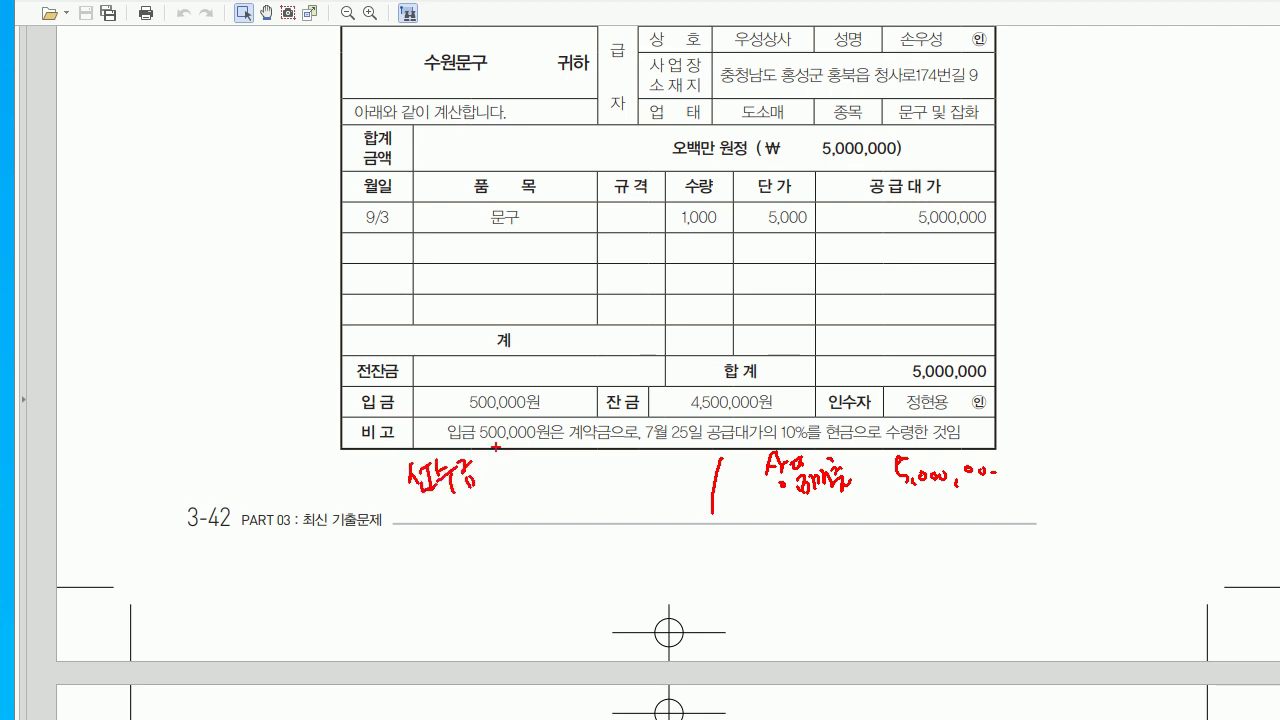
pyautogui.moveTo(536, 446); pyautogui.dragTo(540, 480)
pyautogui.moveTo(534, 447); pyautogui.dragTo(585, 475)
pyautogui.click(595, 469)
pyautogui.click(605, 468)
pyautogui.click(615, 467)
pyautogui.moveTo(388, 504)
pyautogui.mouseDown()
pyautogui.moveTo(408, 536)
pyautogui.moveTo(444, 516)
pyautogui.moveTo(452, 534)
pyautogui.mouseUp()
pyautogui.moveTo(456, 500); pyautogui.dragTo(476, 518)
pyautogui.moveTo(462, 520)
pyautogui.mouseDown()
pyautogui.moveTo(474, 532)
pyautogui.moveTo(494, 514)
pyautogui.mouseUp()
pyautogui.moveTo(474, 522)
pyautogui.mouseDown()
pyautogui.moveTo(500, 540)
pyautogui.moveTo(618, 522)
pyautogui.mouseUp()
pyautogui.moveTo(640, 460)
pyautogui.mouseDown()
pyautogui.moveTo(653, 458)
pyautogui.moveTo(653, 491)
pyautogui.moveTo(621, 510)
pyautogui.mouseUp()
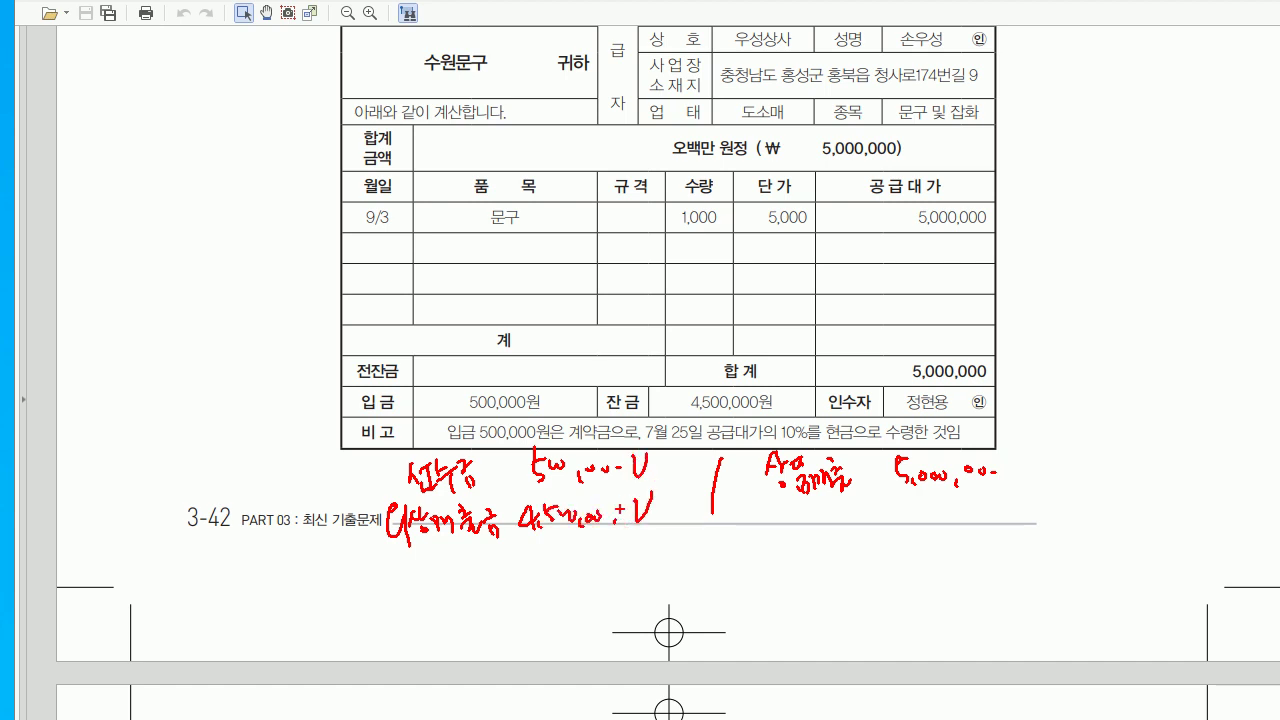
# - Debit 0259 선수금 500,000 with customer 수원문구 on the 9/3 voucher
pyautogui.press('Escape')
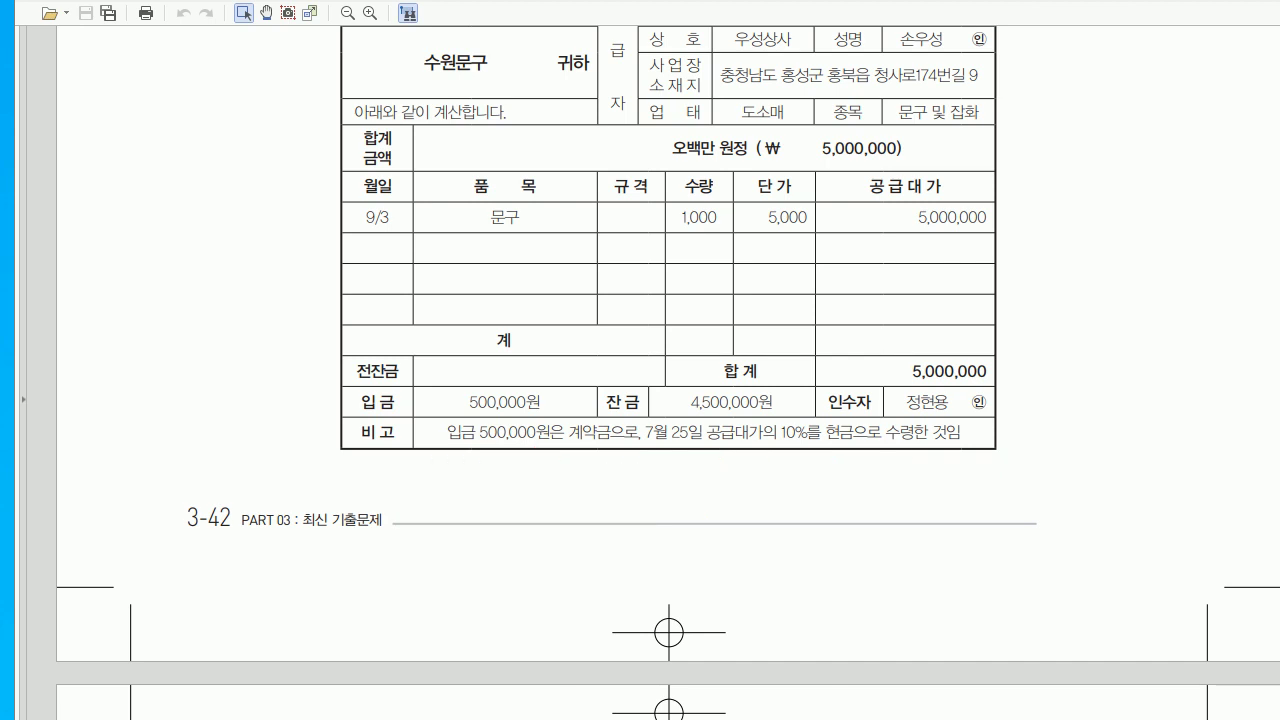
pyautogui.hotkey('alt', 'Tab')
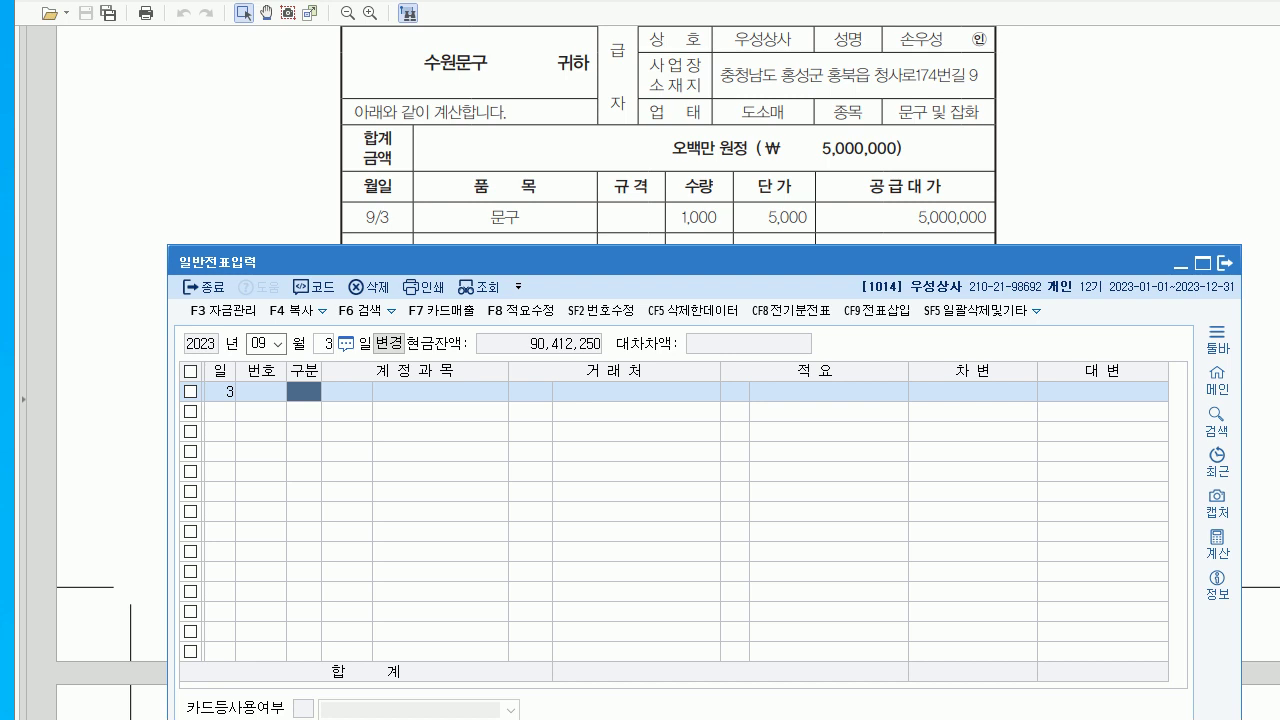
pyautogui.write('3')
pyautogui.press('Return')
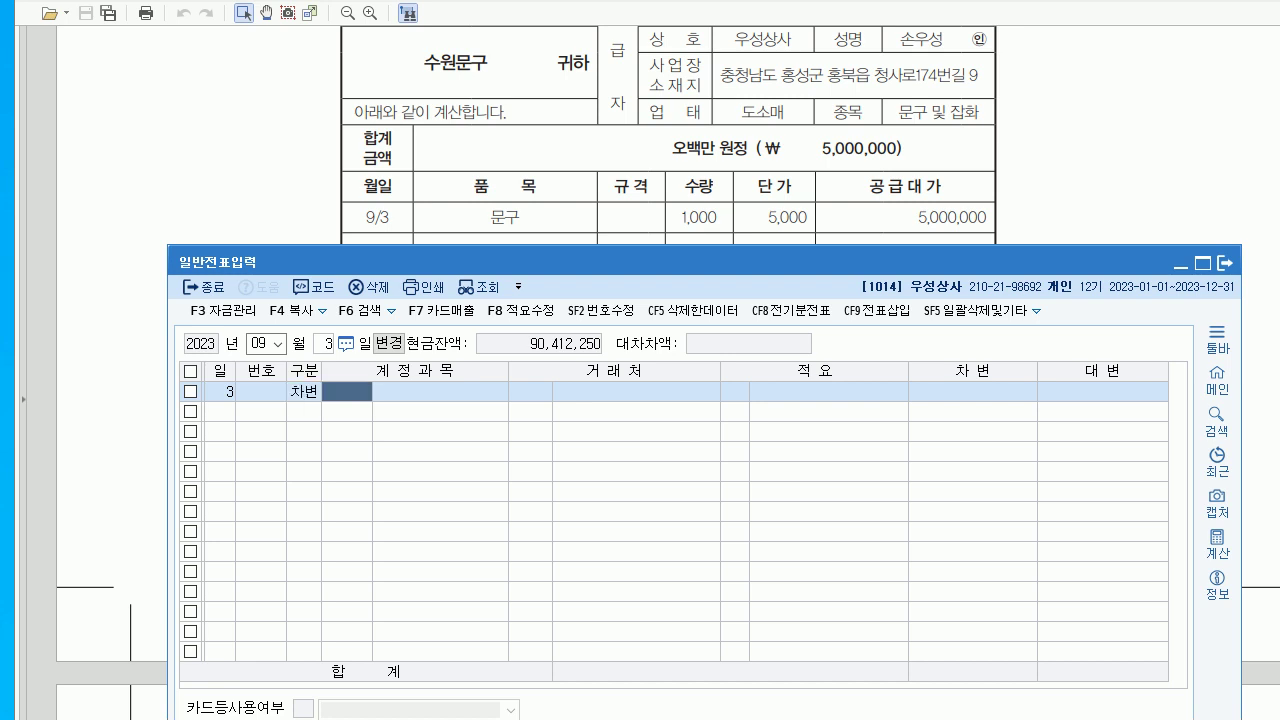
pyautogui.write('259')
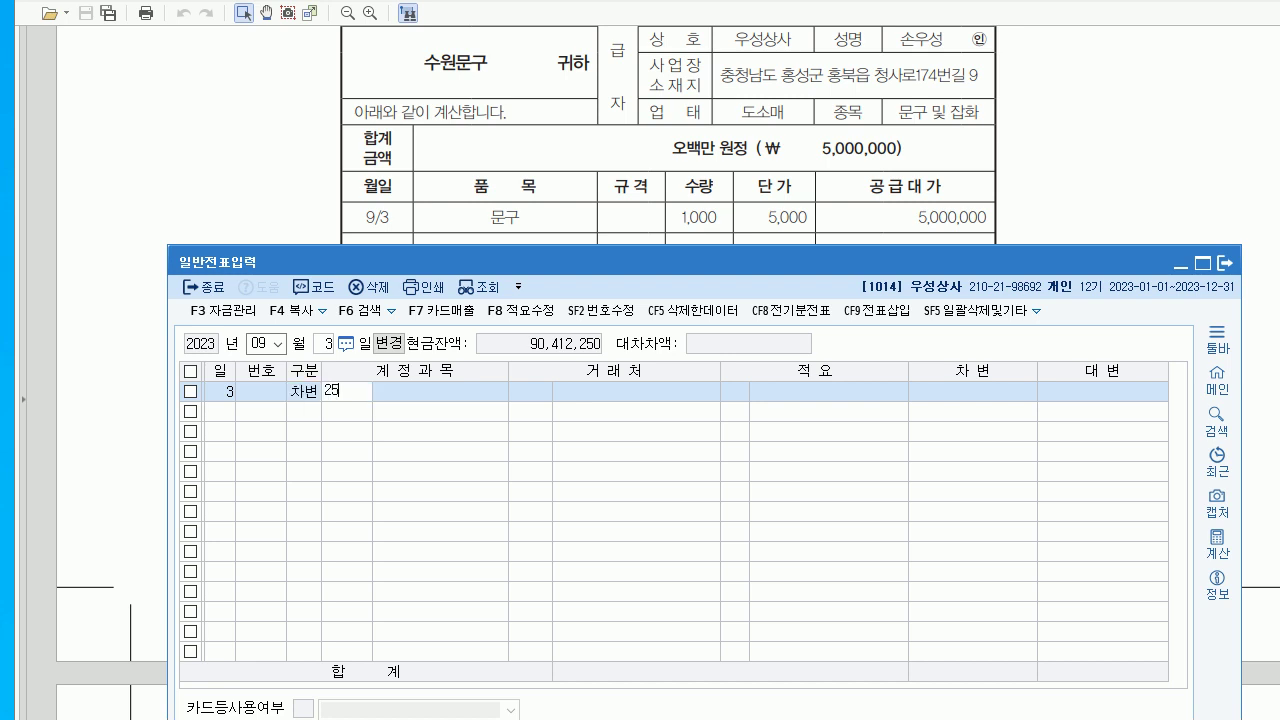
pyautogui.press('Return')
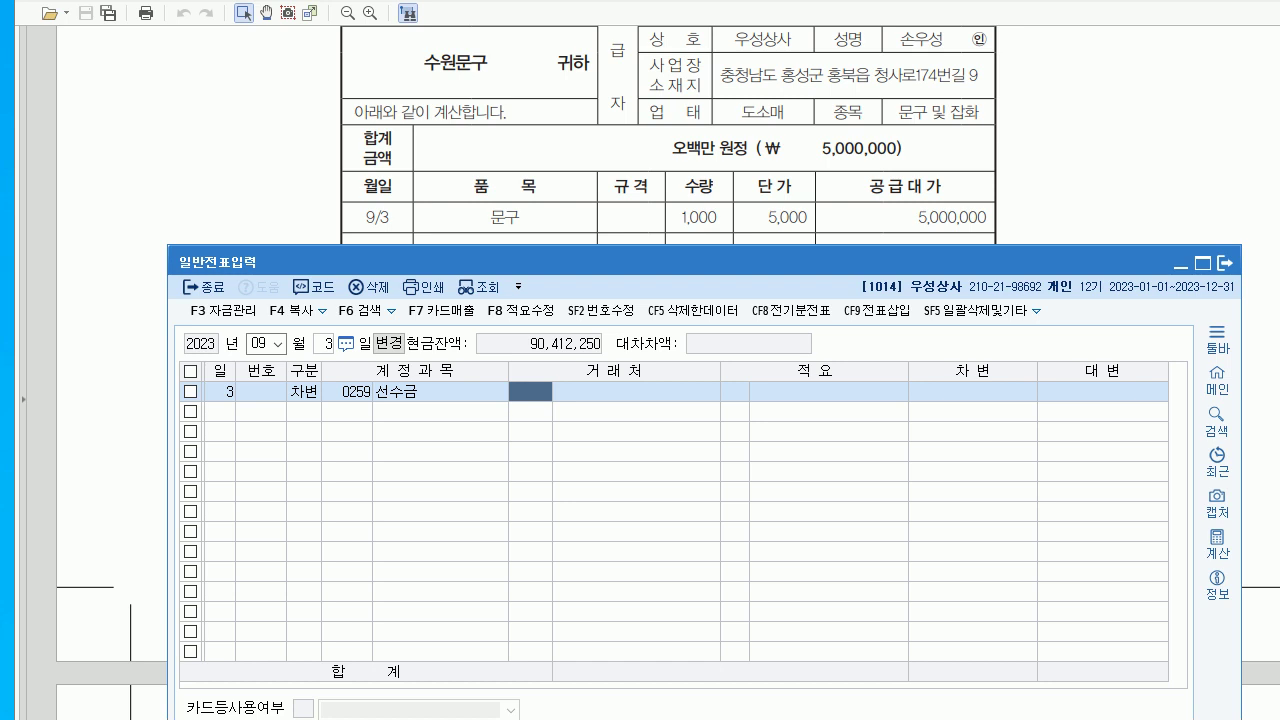
pyautogui.write('수원')
pyautogui.press('Return')
pyautogui.press('Return')
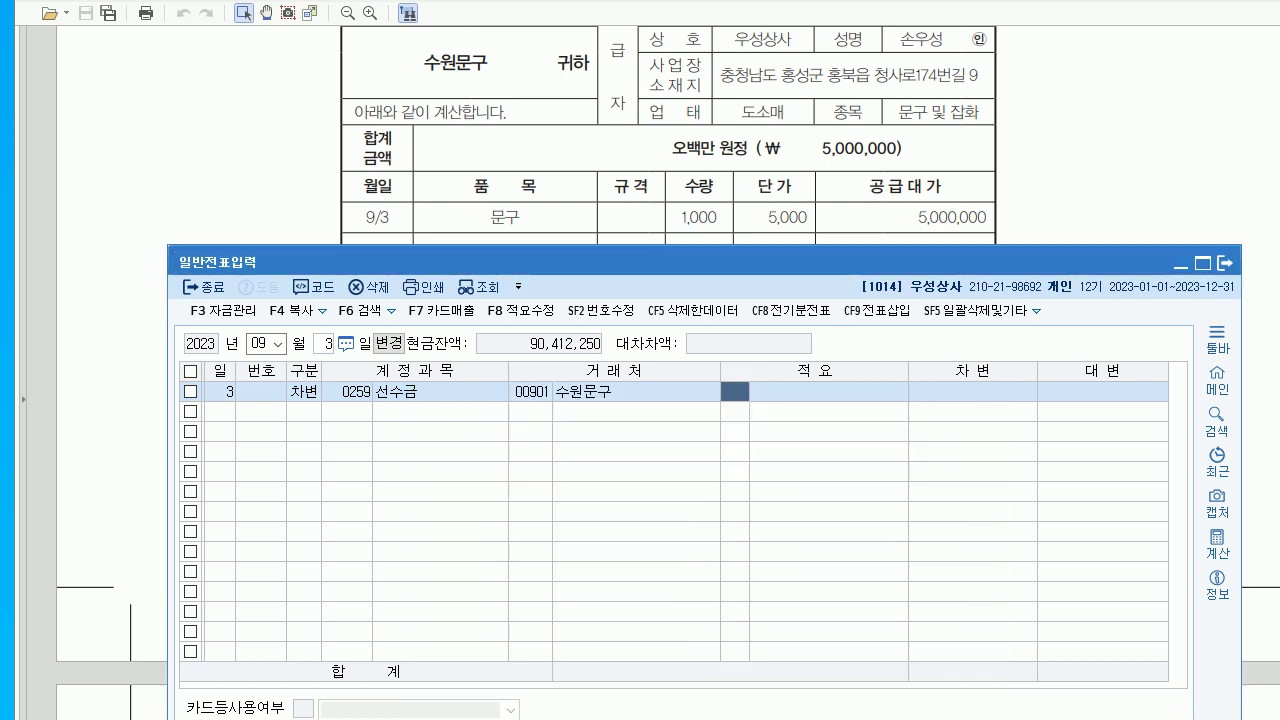
pyautogui.press('Return')
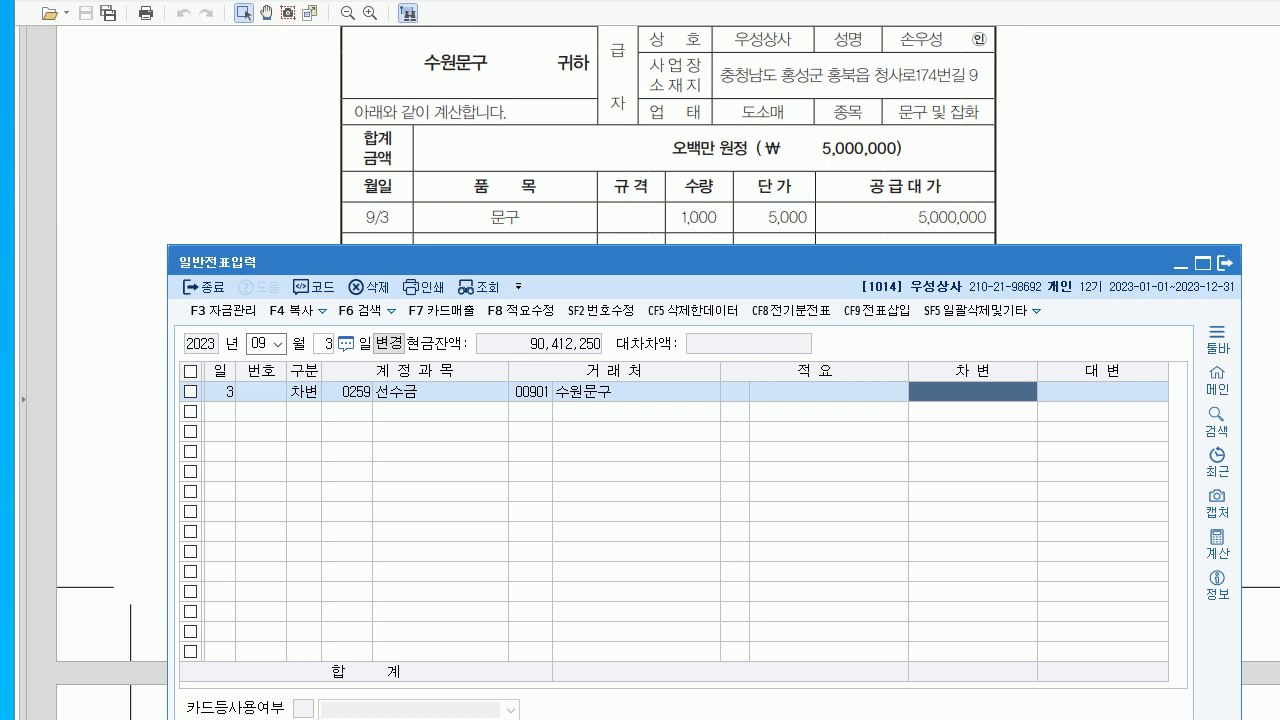
pyautogui.write('500000')
pyautogui.press('Return')
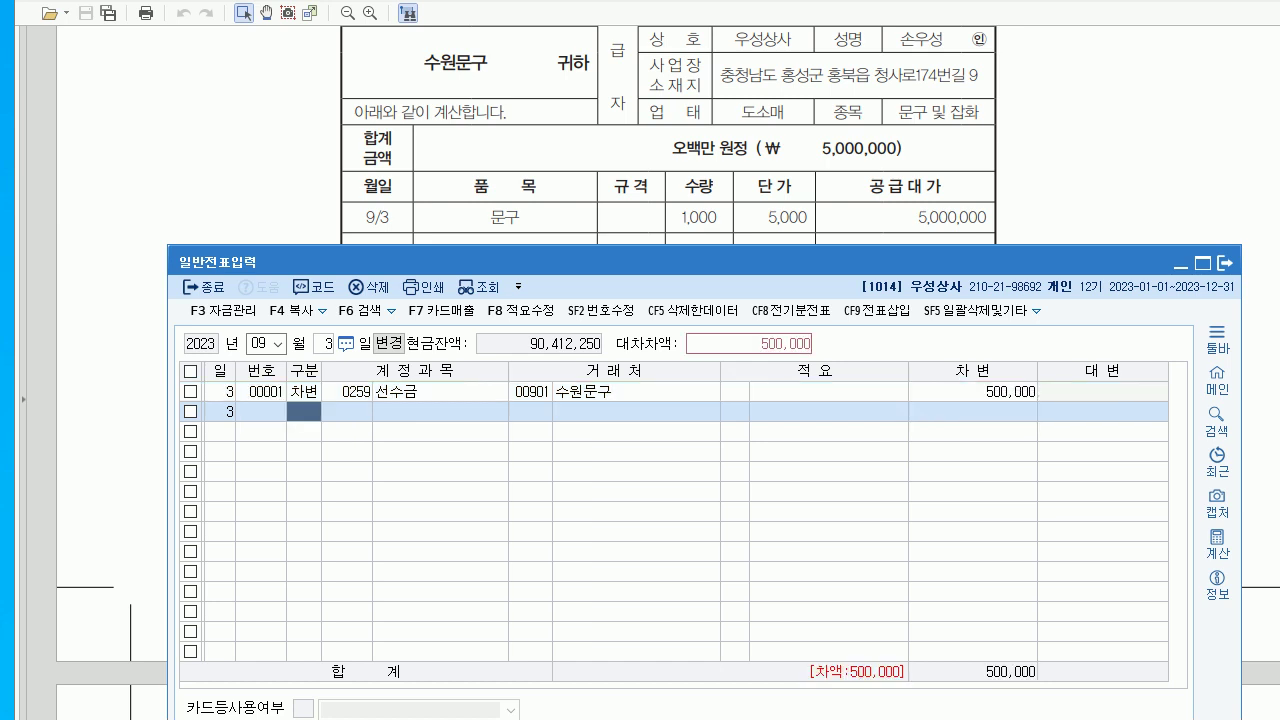
# - Add a 0108 외상매출금 4,500,000 debit and credit 0401 상품매출 5,000,000
pyautogui.write('108')
pyautogui.press('Return')
pyautogui.press('Return')
pyautogui.press('Return')
pyautogui.press('Return')
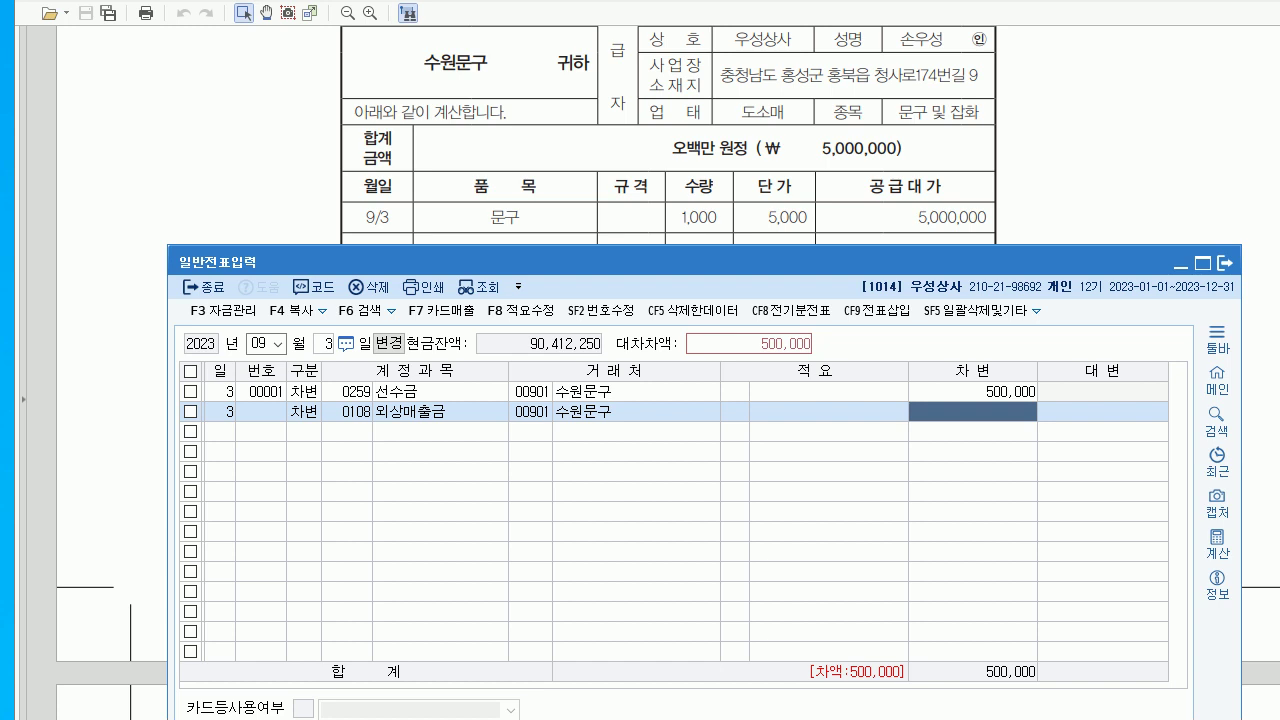
pyautogui.write('4500000')
pyautogui.press('Return')
pyautogui.write('4')
pyautogui.press('Return')
pyautogui.write('401')
pyautogui.press('Return')
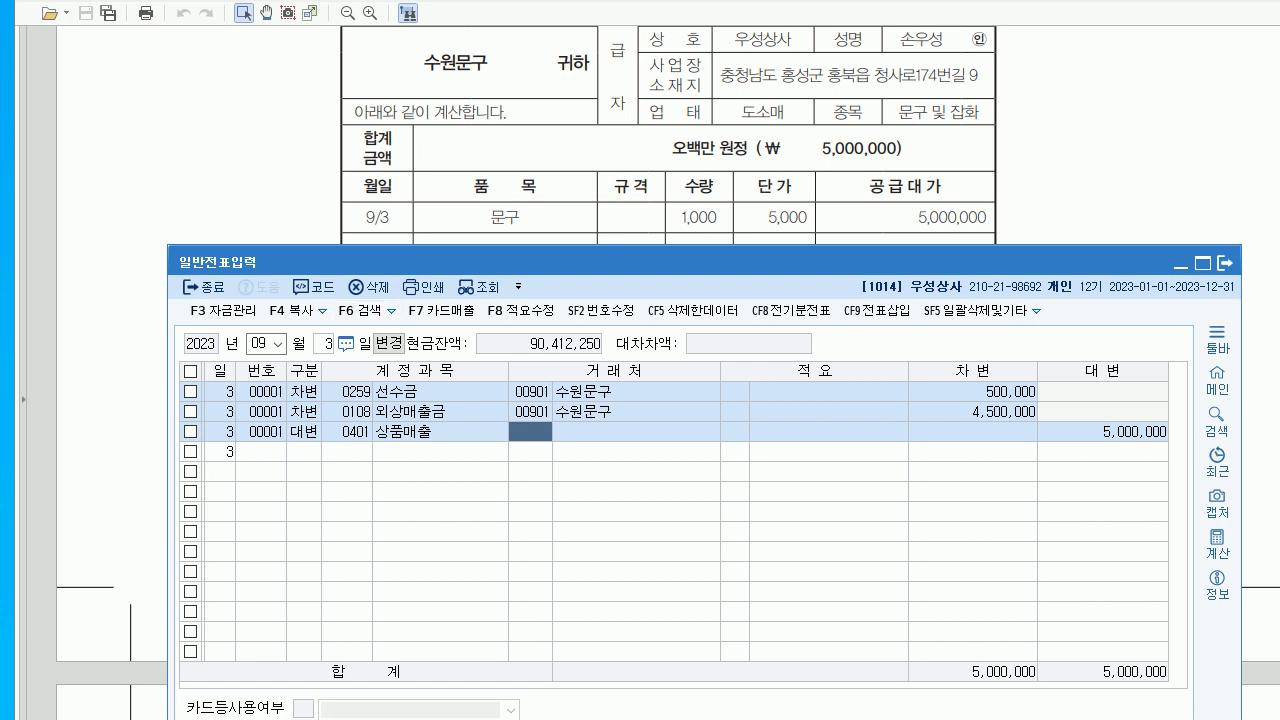
# - Review the customer codes on each line of the voucher
pyautogui.press('Up')
pyautogui.press('Up')
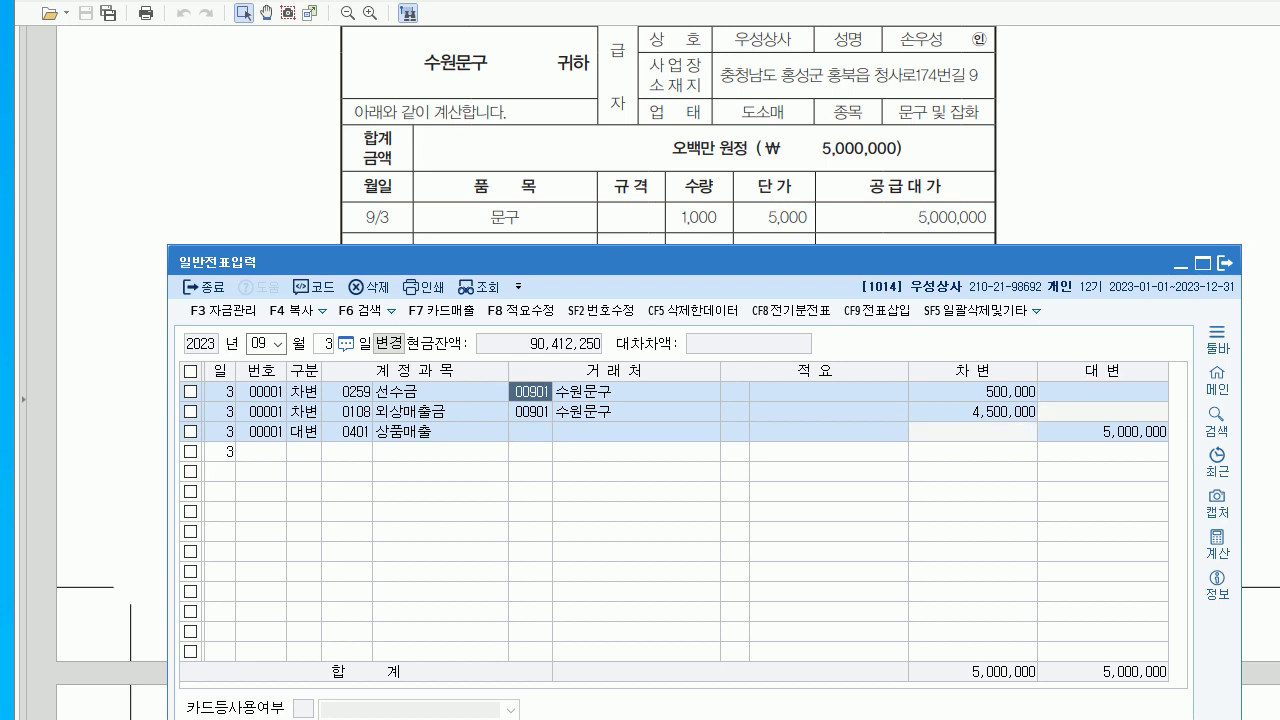
pyautogui.press('Down')
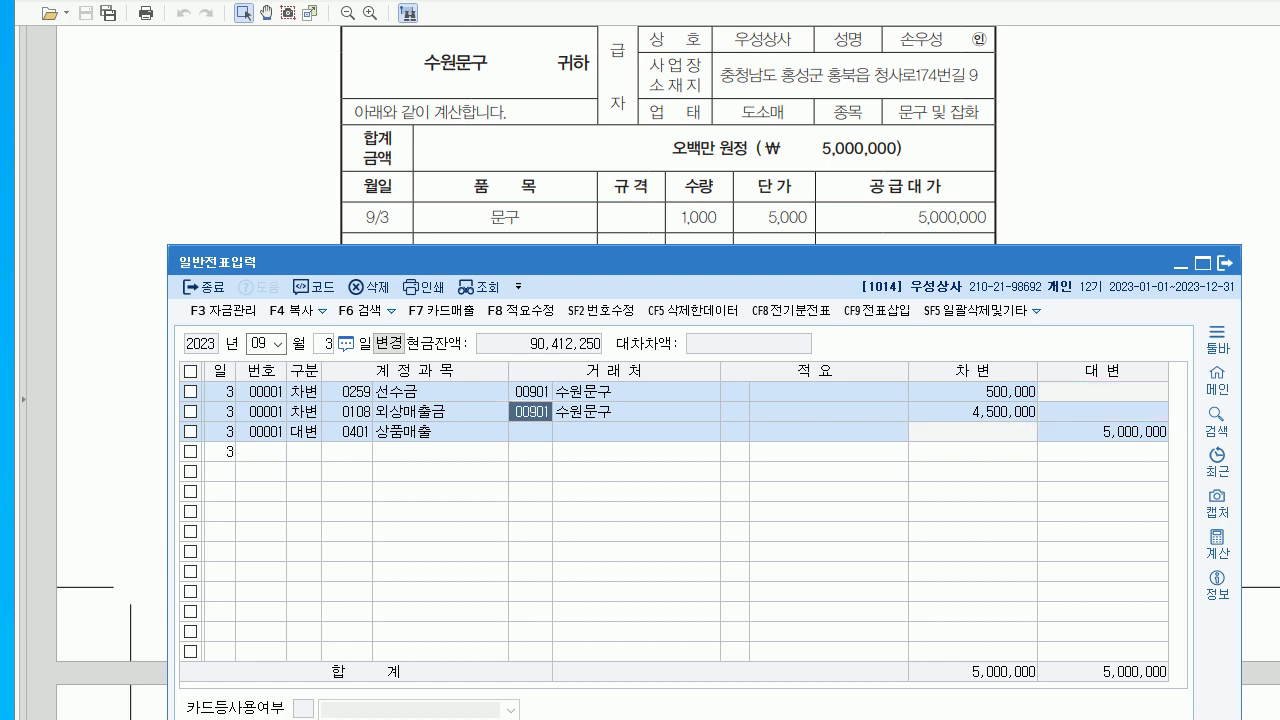
pyautogui.press('Up')
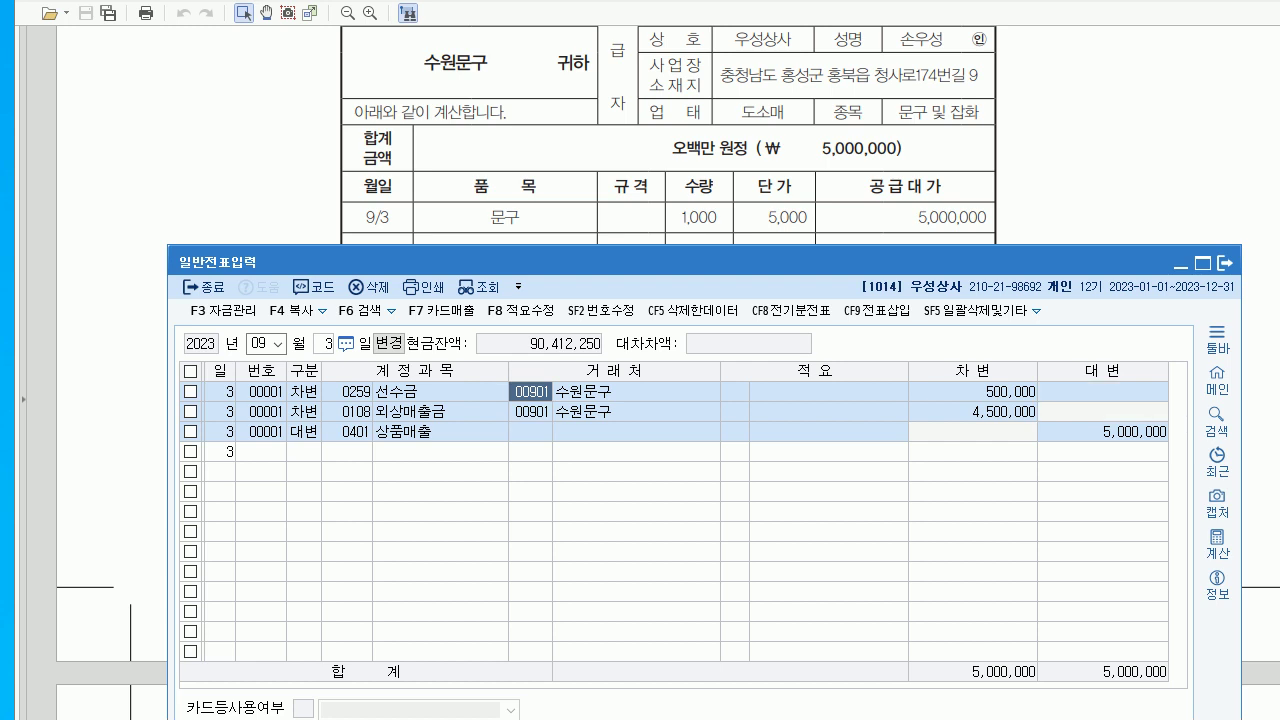
pyautogui.click(530, 431)
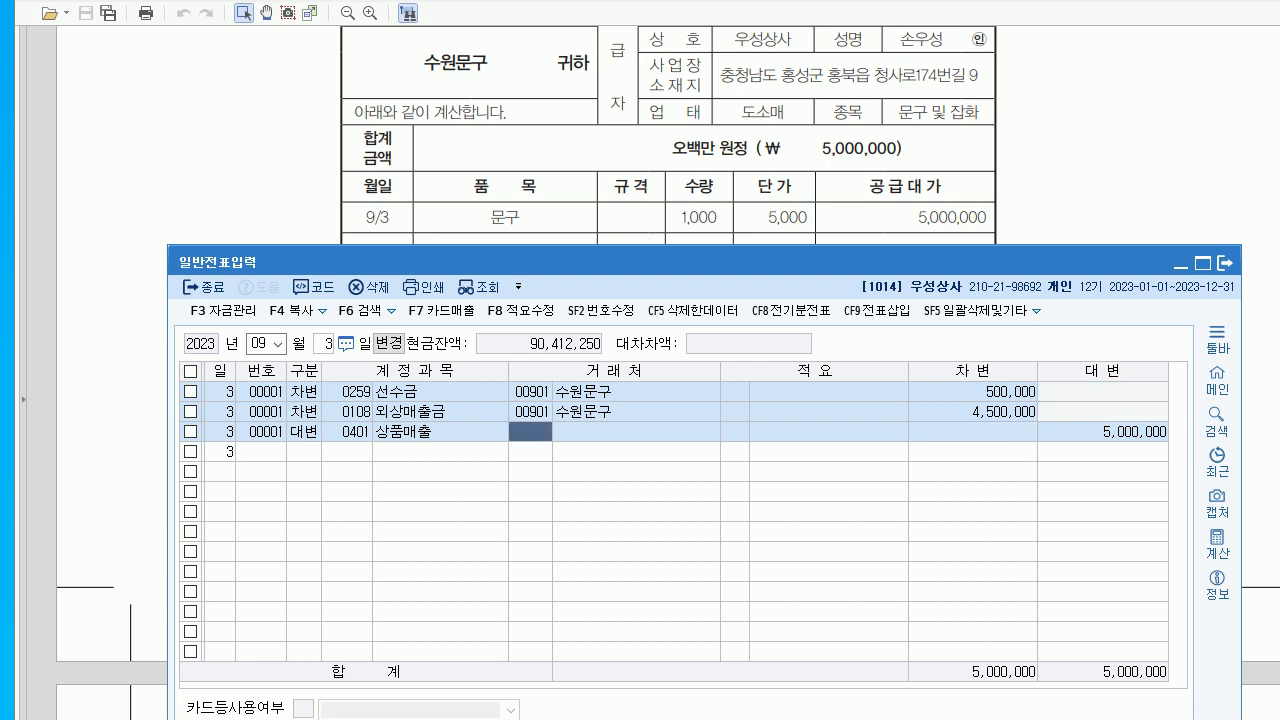
# - Check the next problem in the PDF, then set the voucher date to October 18
pyautogui.hotkey('alt', 'Tab')
pyautogui.scroll(-7, 640, 380)
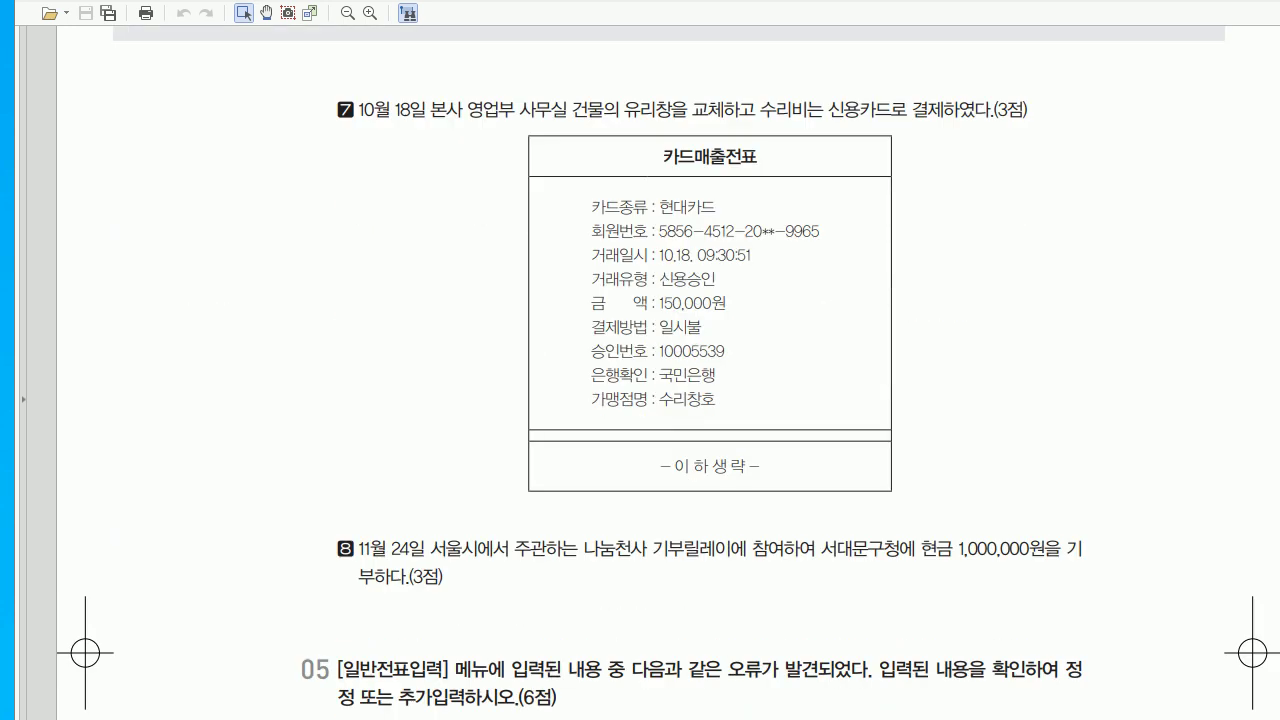
pyautogui.scroll(-1, 640, 380)
pyautogui.scroll(1, 640, 380)
pyautogui.hotkey('alt', 'Tab')
pyautogui.write('0910')
pyautogui.press('Return')
pyautogui.write('18')
pyautogui.press('Return')
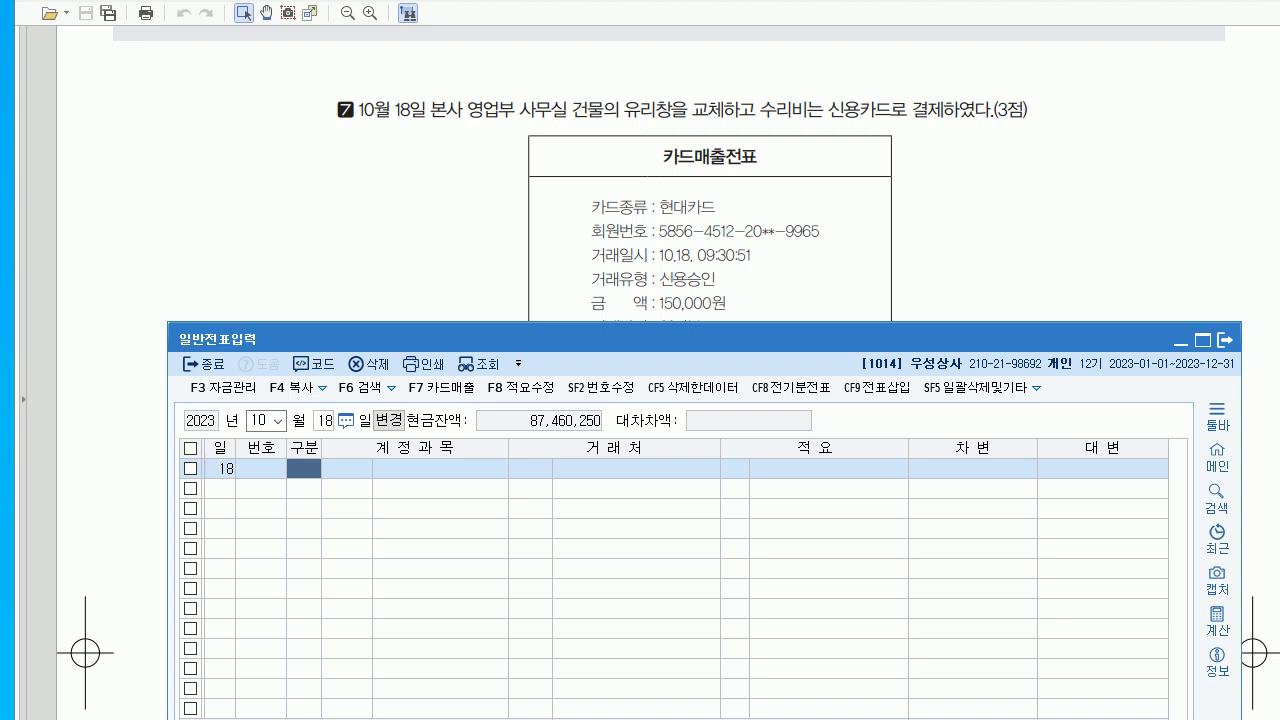
# - Debit 0820 수선비 150,000 for the window repair
pyautogui.write('3')
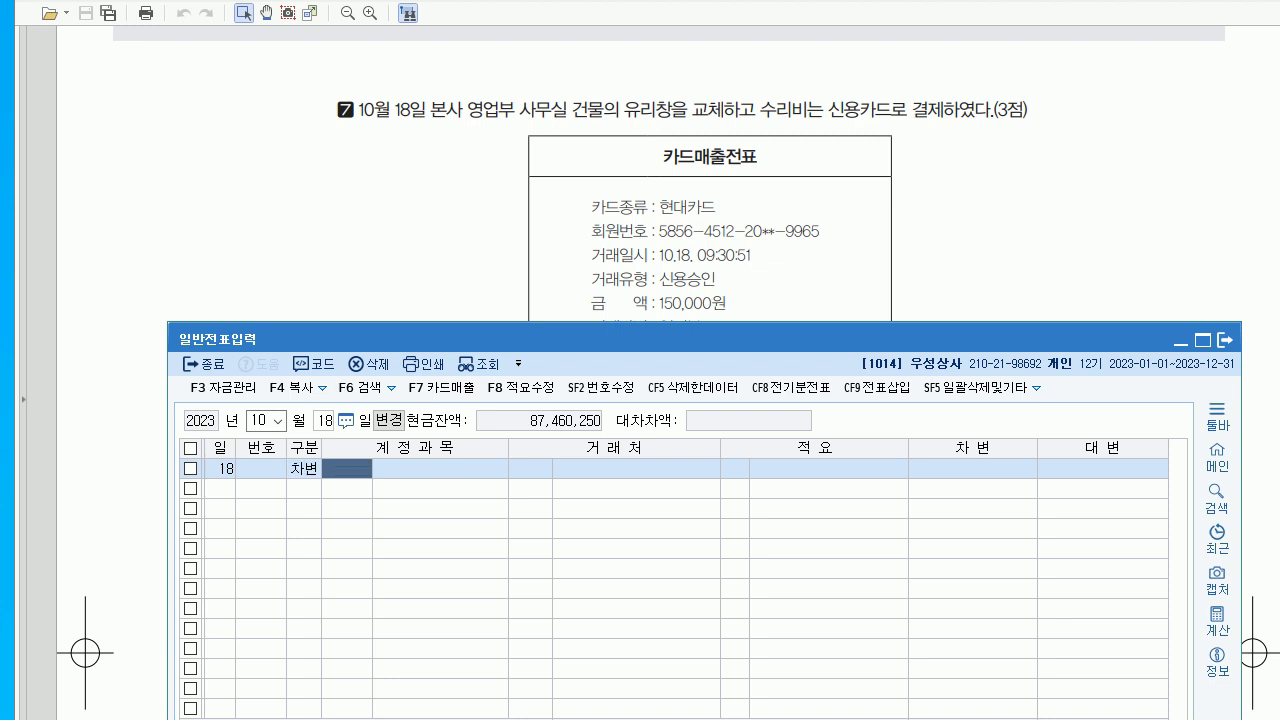
pyautogui.write('수선')
pyautogui.press('Return')
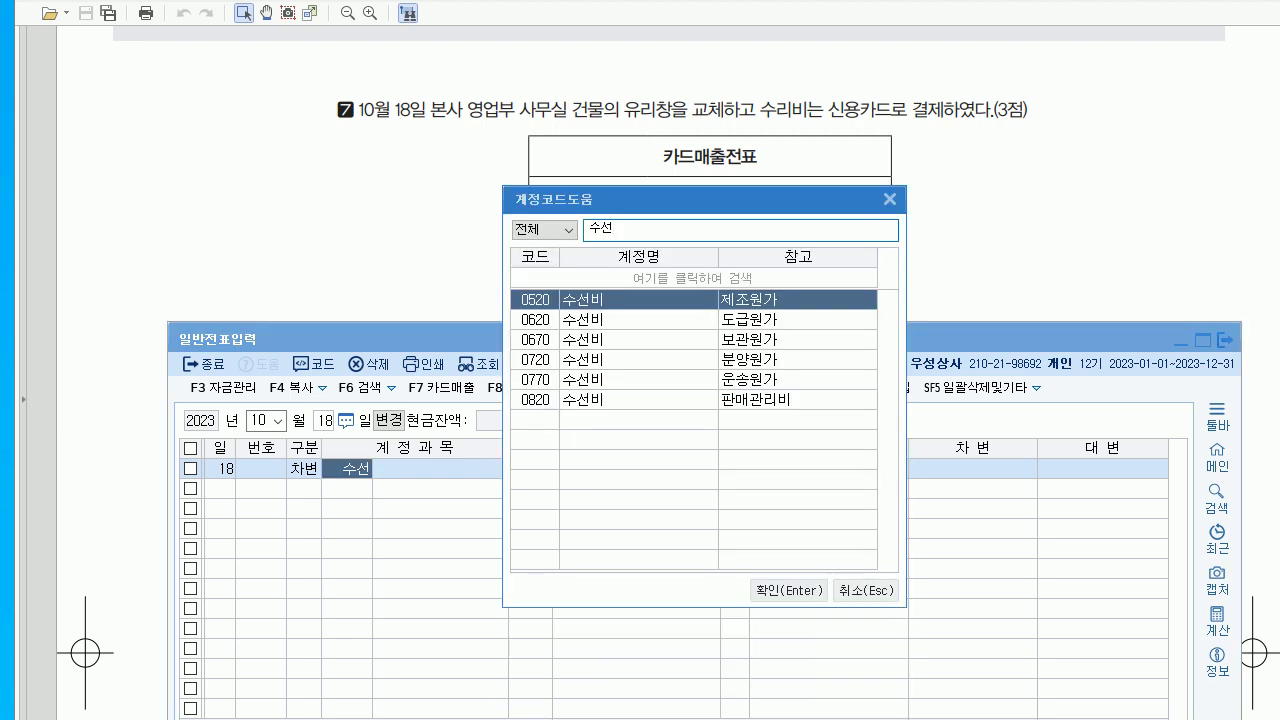
pyautogui.click(600, 399)
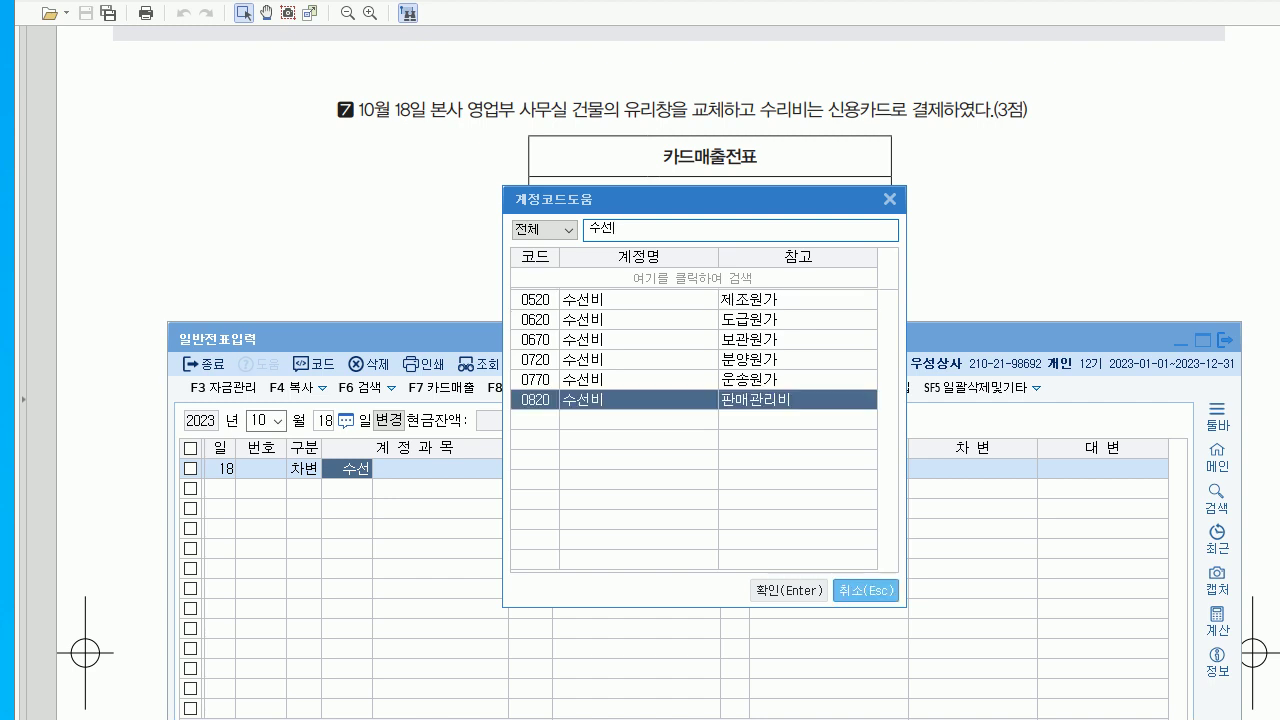
pyautogui.press('Return')
pyautogui.press('Return')
pyautogui.press('Return')
pyautogui.press('Return')
pyautogui.write('150000')
# - Credit 0253 미지급금 150,000 with 현대카드 as the creditor
pyautogui.press('Return')
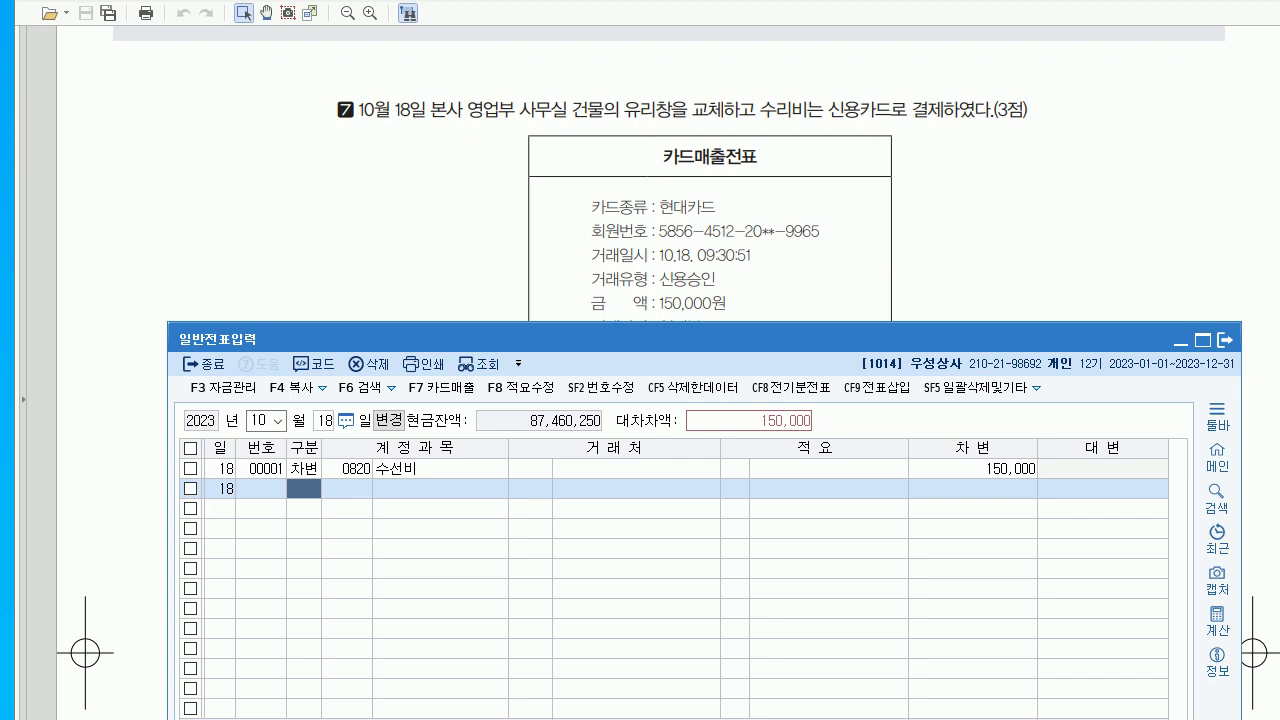
pyautogui.write('4253')
pyautogui.press('Return')
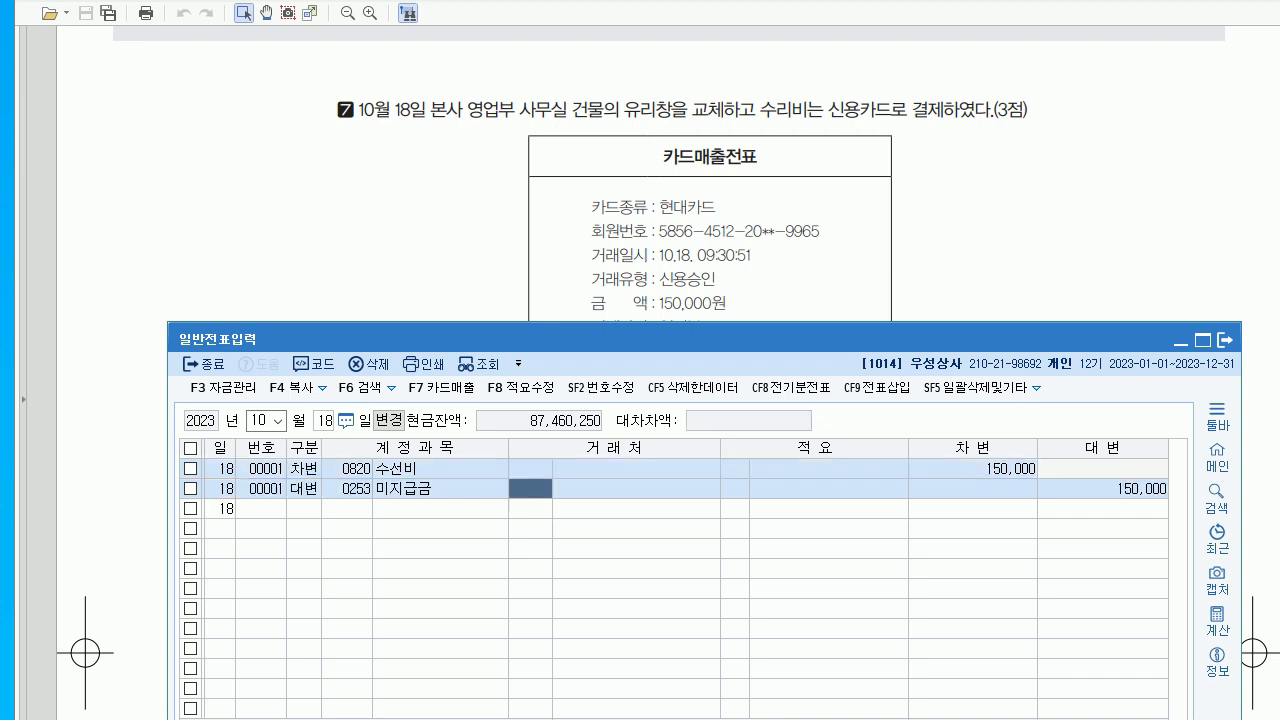
pyautogui.write('현대')
pyautogui.press('Return')
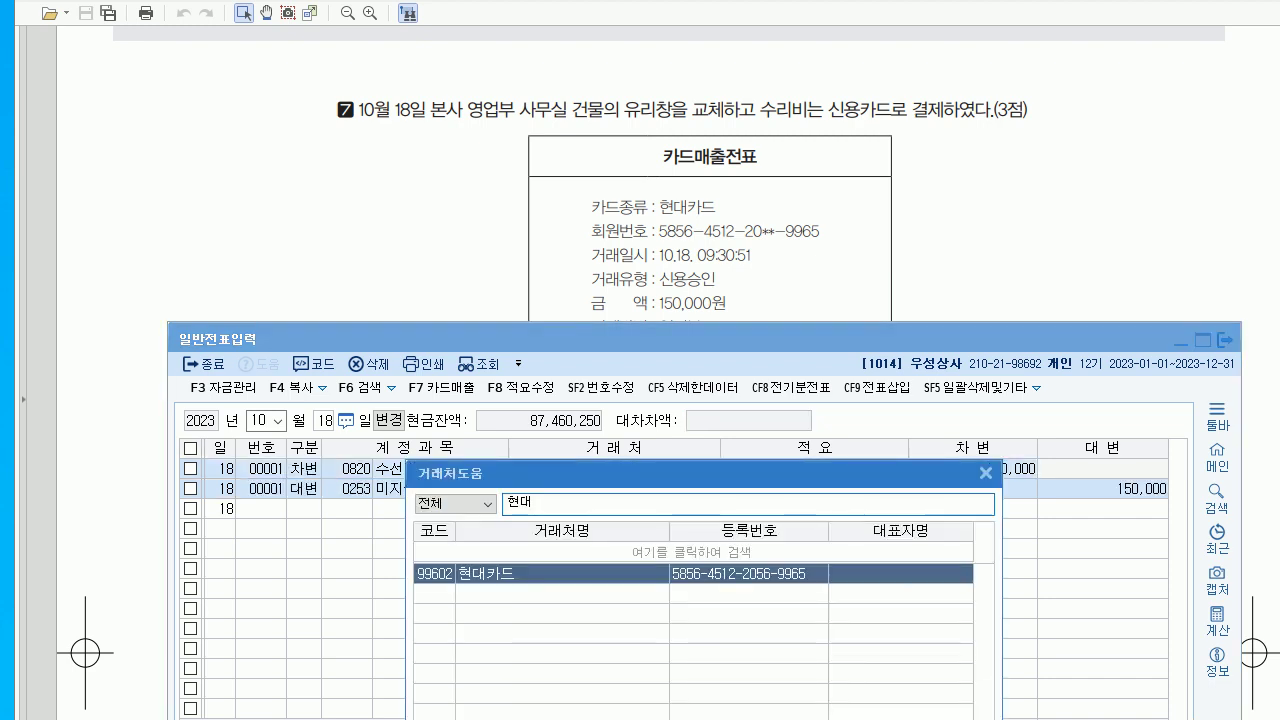
pyautogui.press('Return')
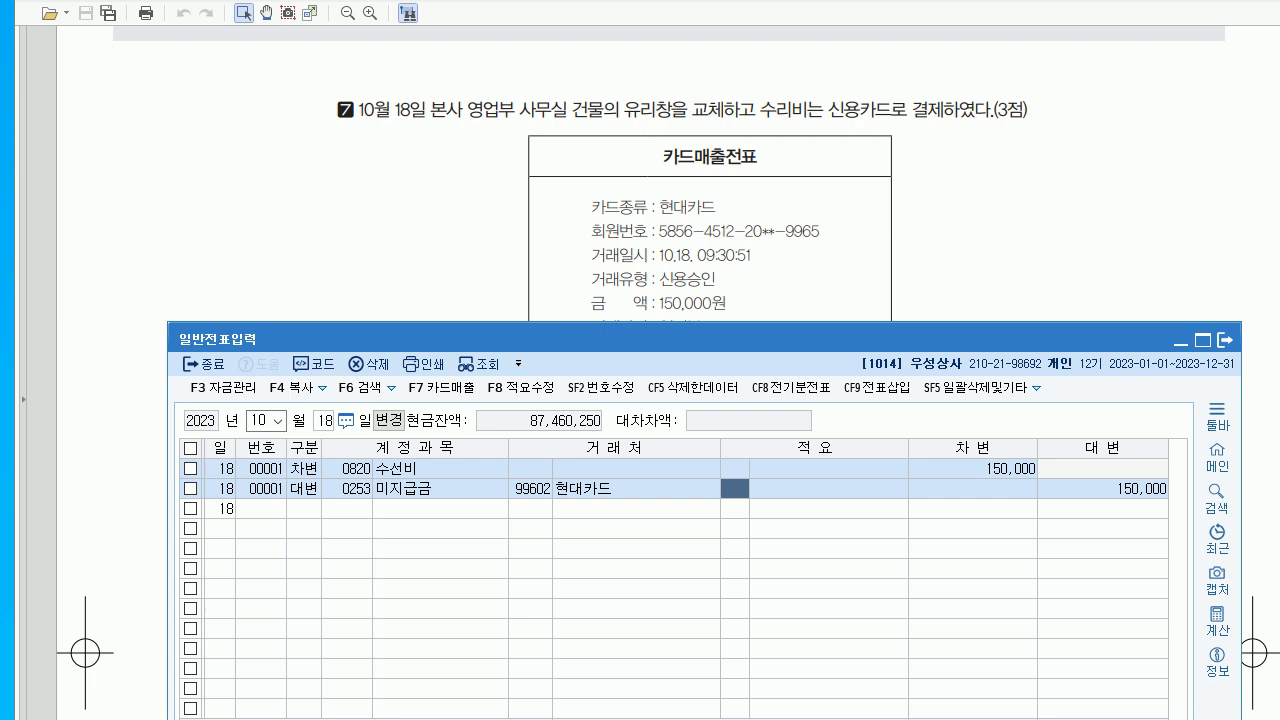
pyautogui.hotkey('alt', 'Tab')
pyautogui.scroll(-7, 640, 400)
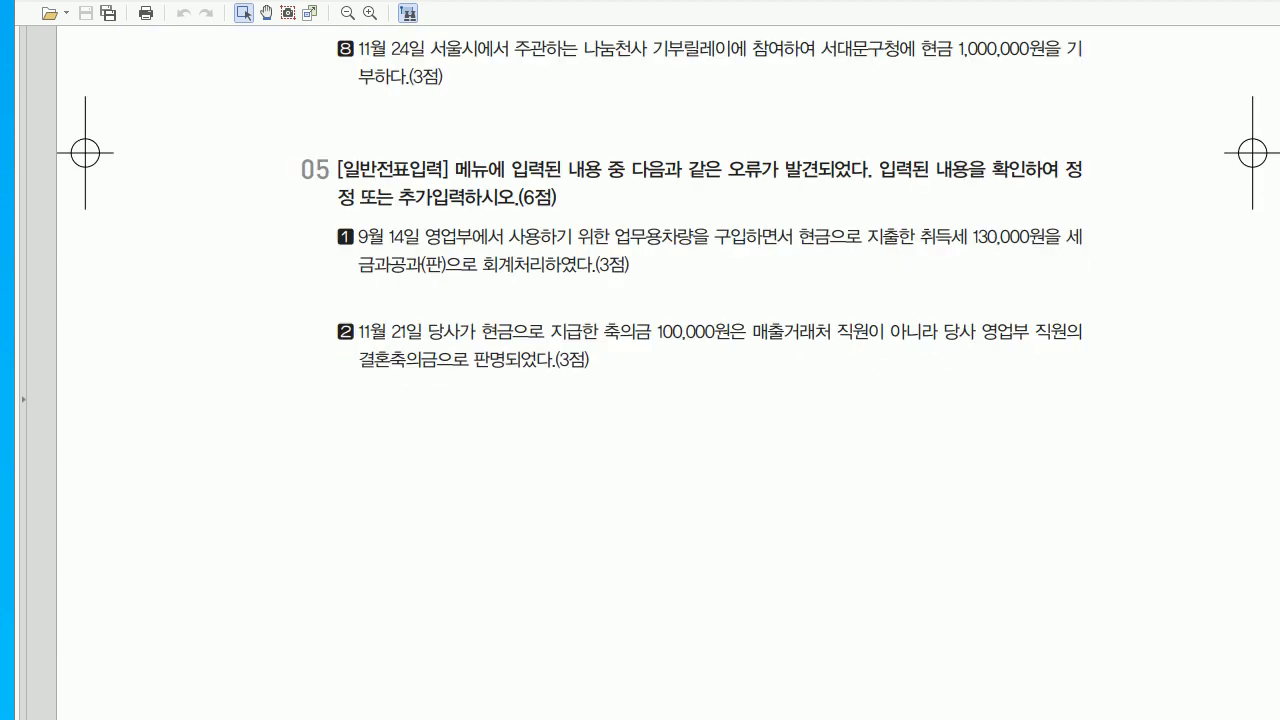
# - Enter an 11/24 출금 voucher for 0953 기부금 1,000,000
pyautogui.hotkey('alt', 'Tab')
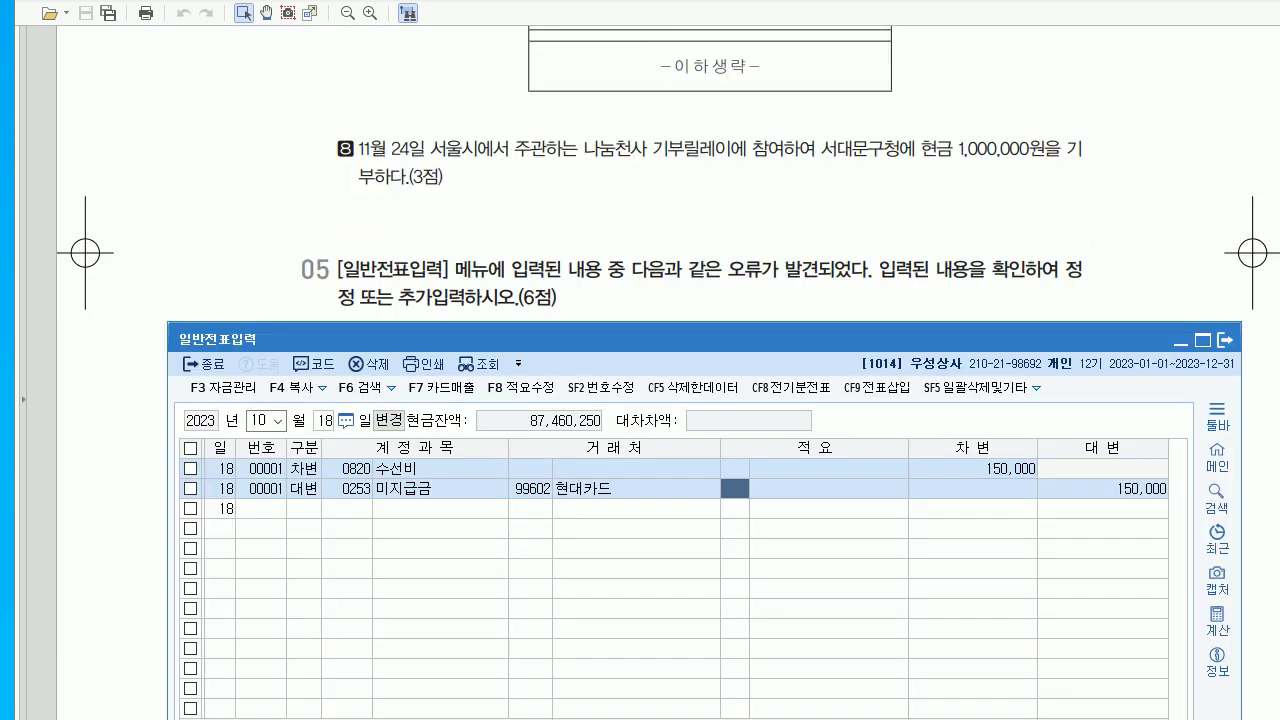
pyautogui.write('11')
pyautogui.press('Return')
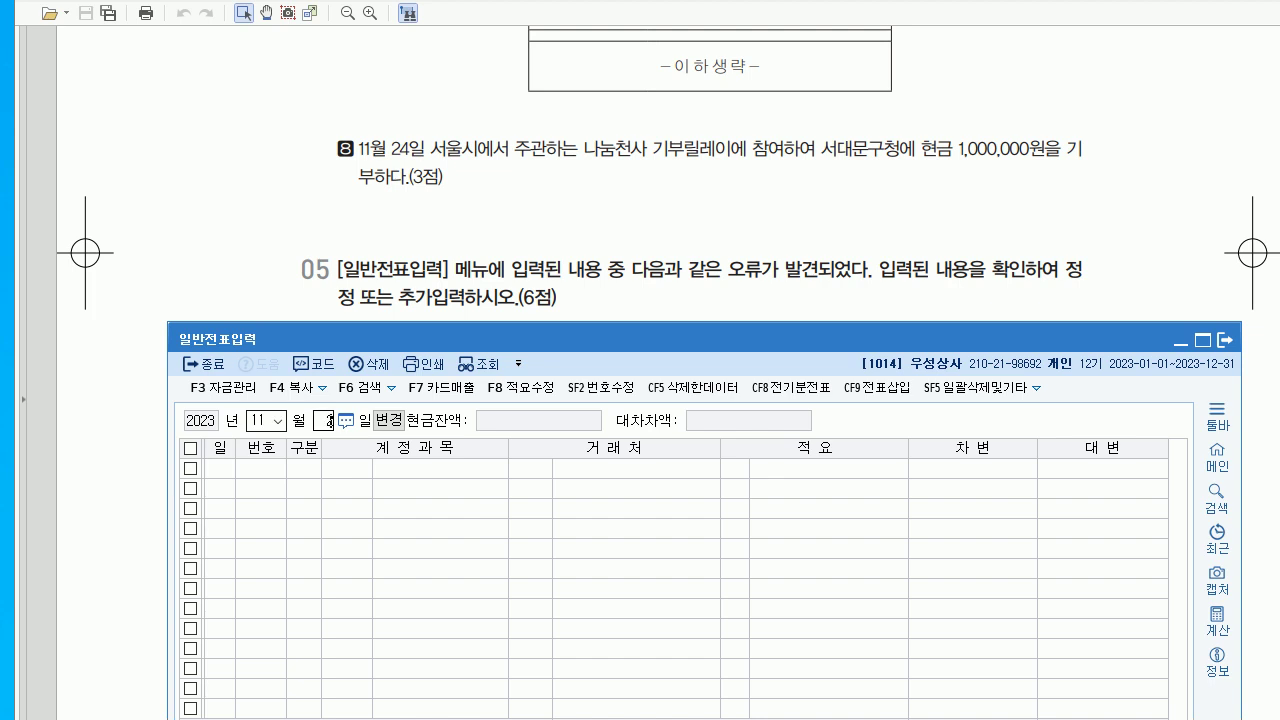
pyautogui.write('24')
pyautogui.press('Return')
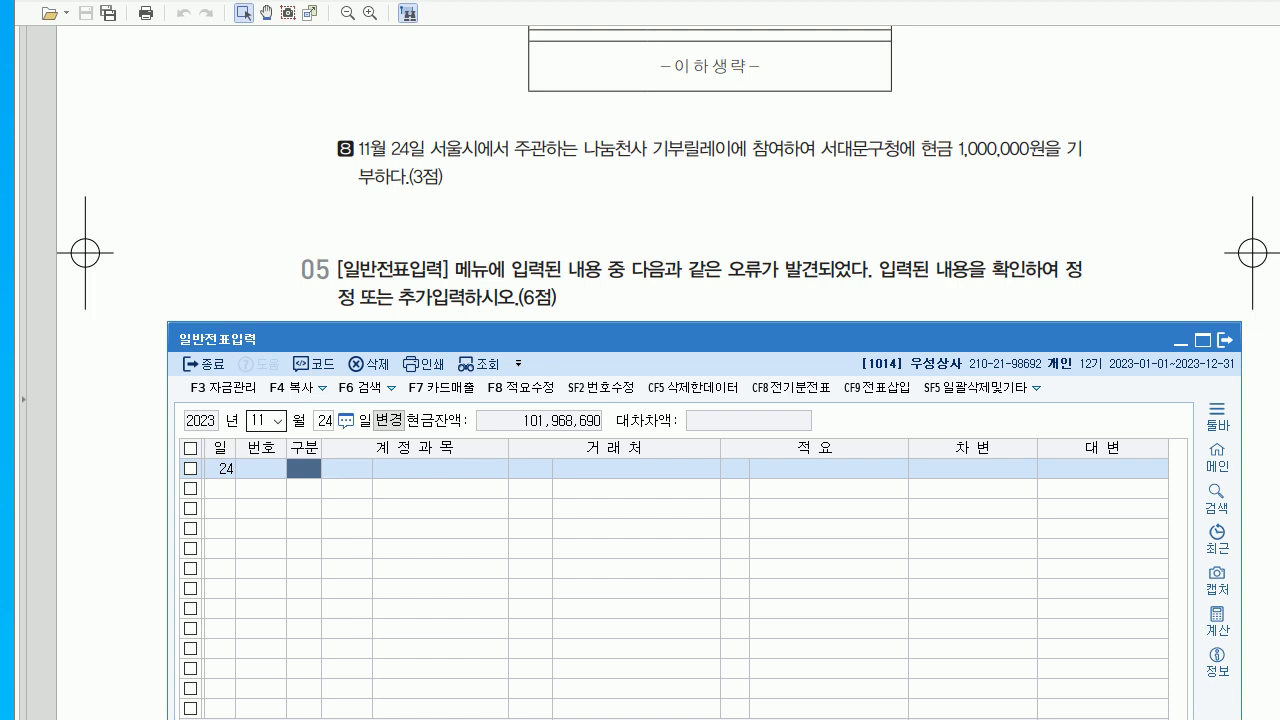
pyautogui.press('Return')
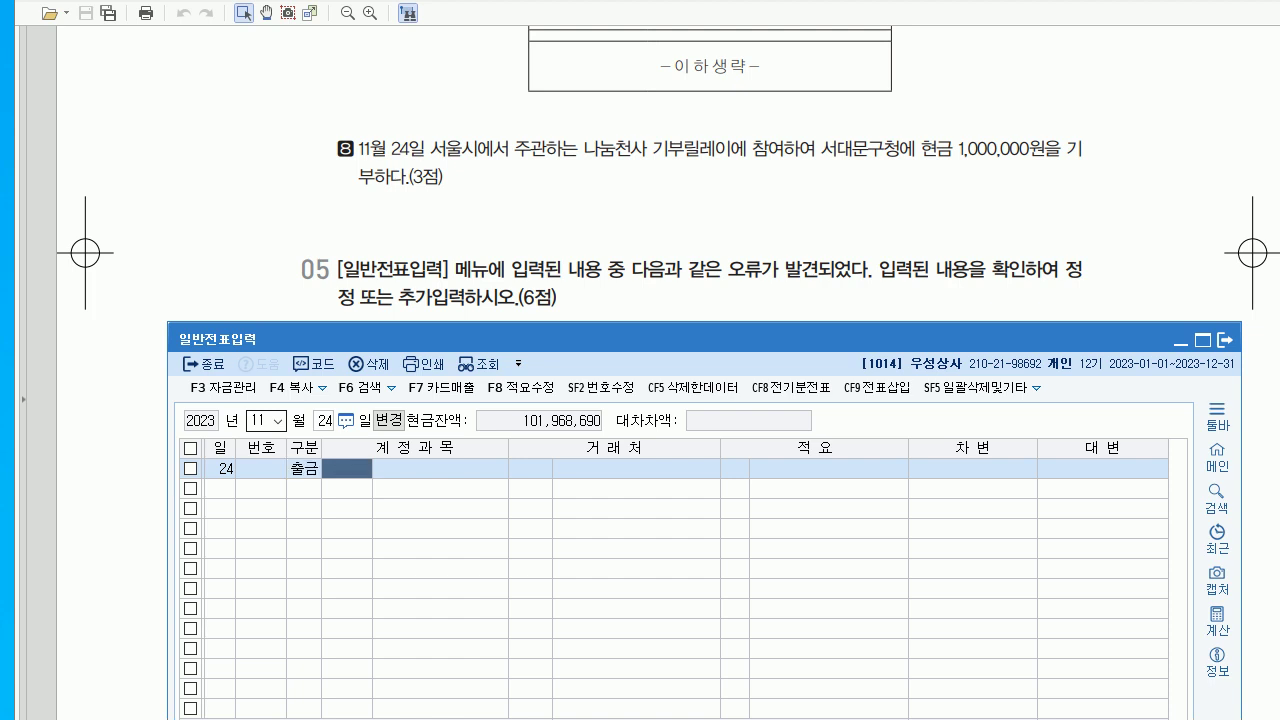
pyautogui.write('0953')
pyautogui.press('Return')
pyautogui.press('Return')
pyautogui.press('Return')
pyautogui.press('Return')
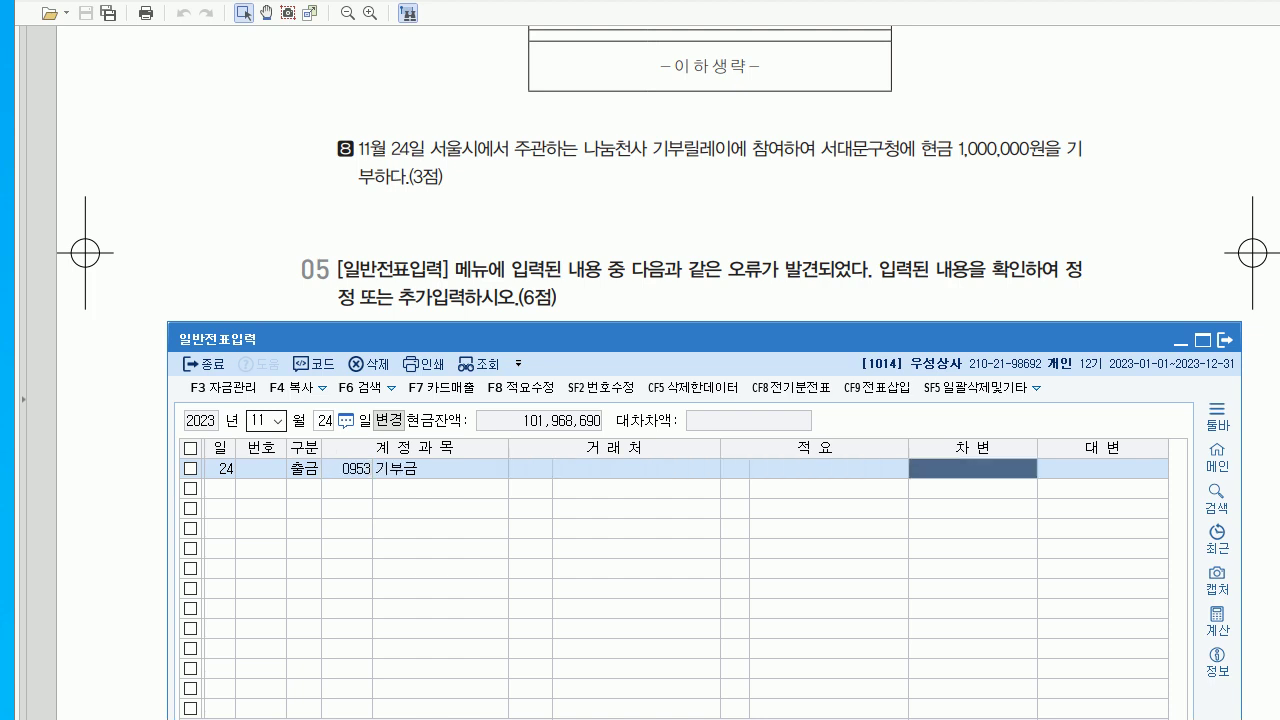
pyautogui.write('1000000')
pyautogui.press('Return')
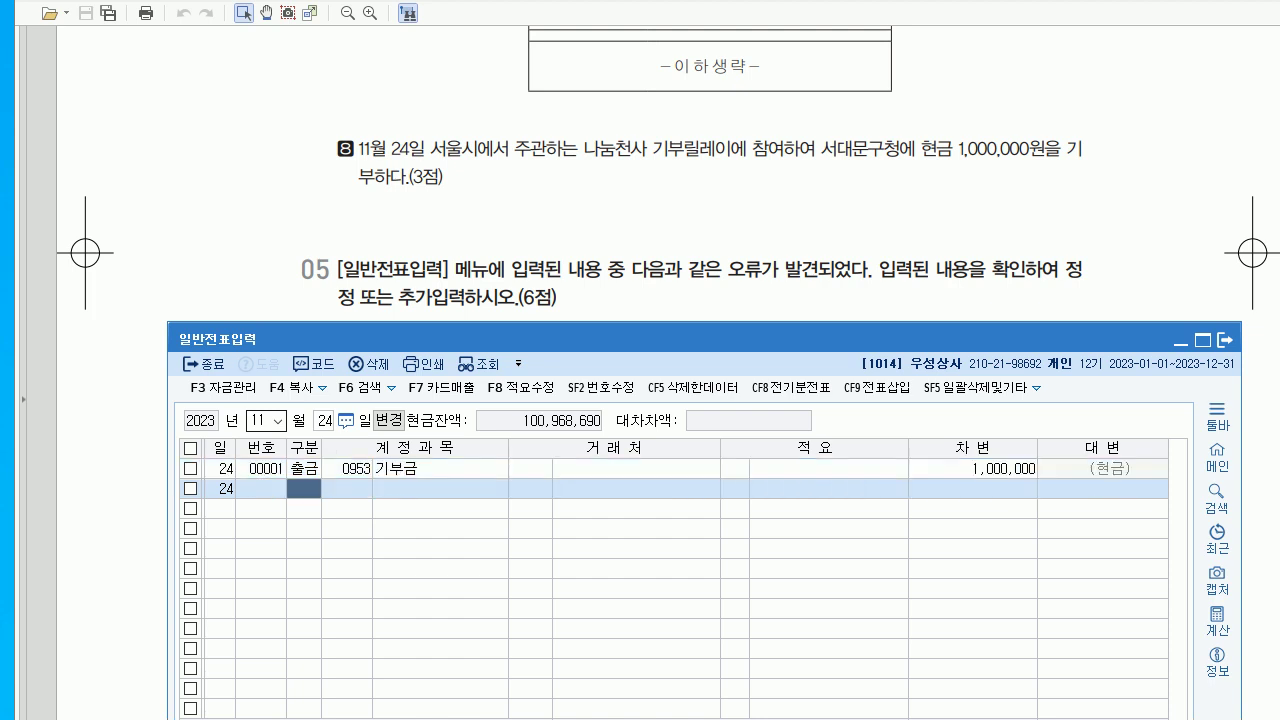
pyautogui.hotkey('alt', 'Tab')
pyautogui.scroll(-4, 640, 400)
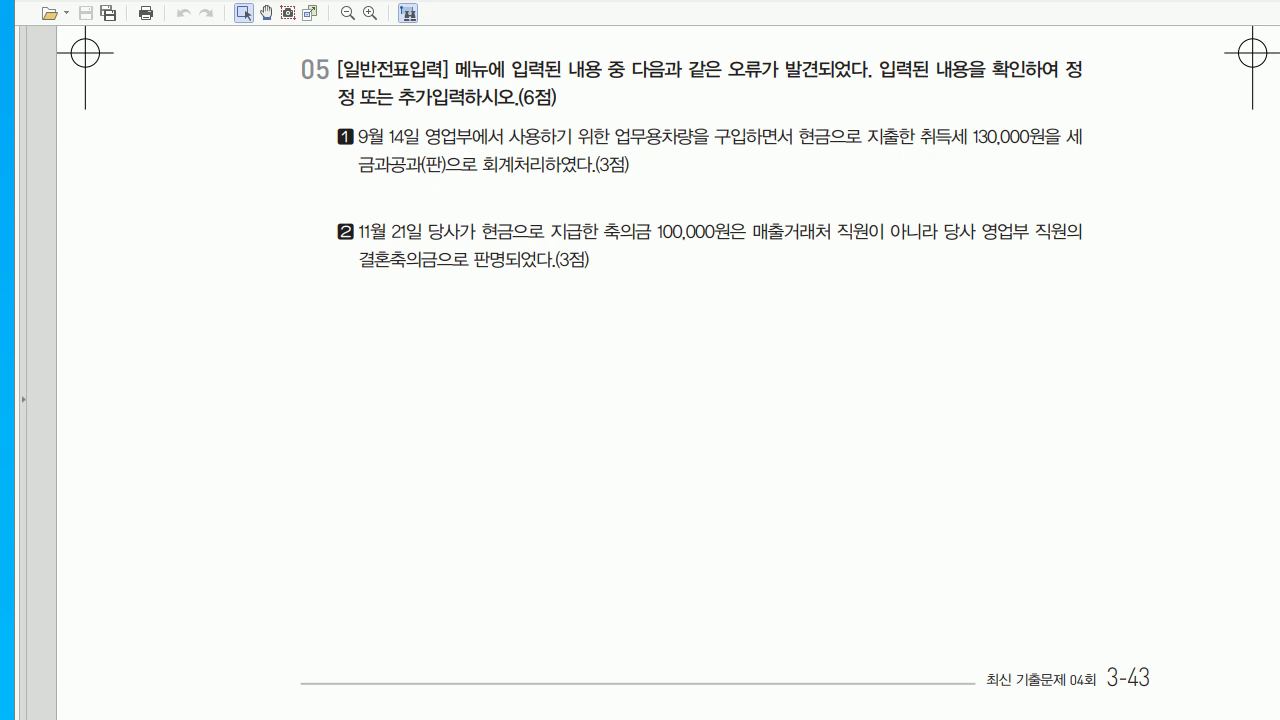
# - On the 9/14 voucher, change the debit account from 세금과공과 to 0208 차량운반구
pyautogui.hotkey('alt', 'Tab')
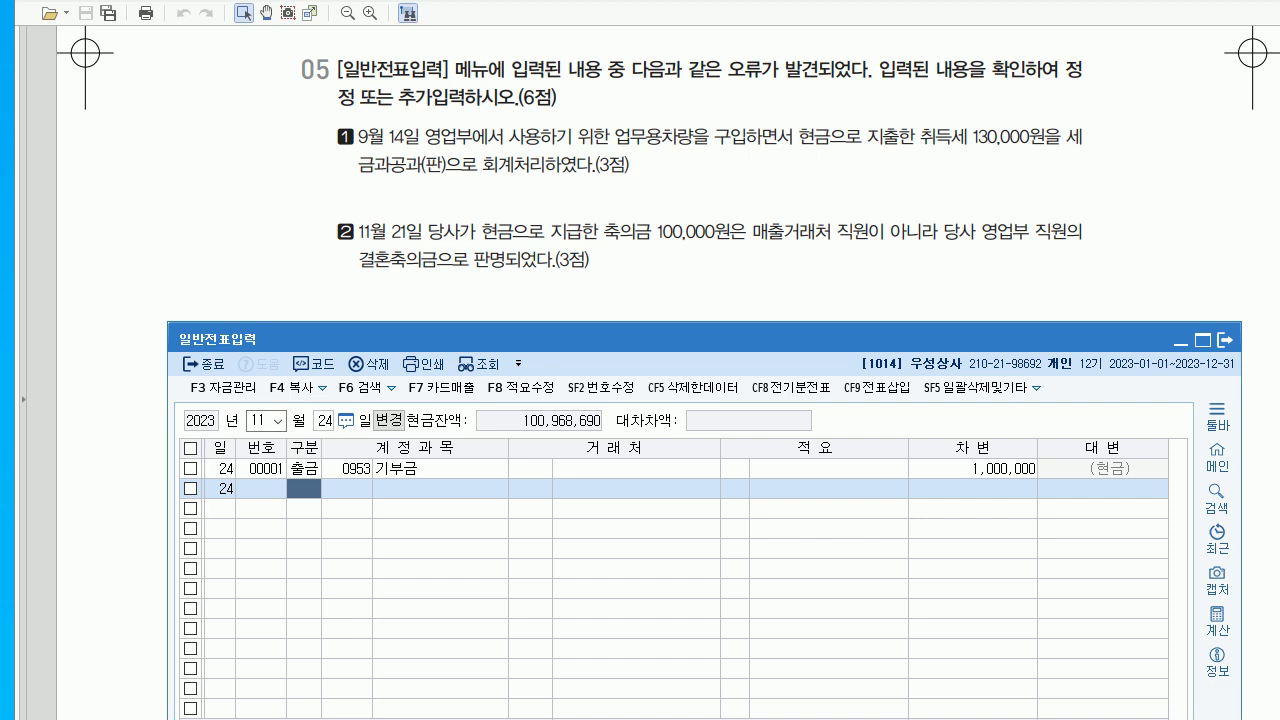
pyautogui.write('09')
pyautogui.press('Return')
pyautogui.write('14')
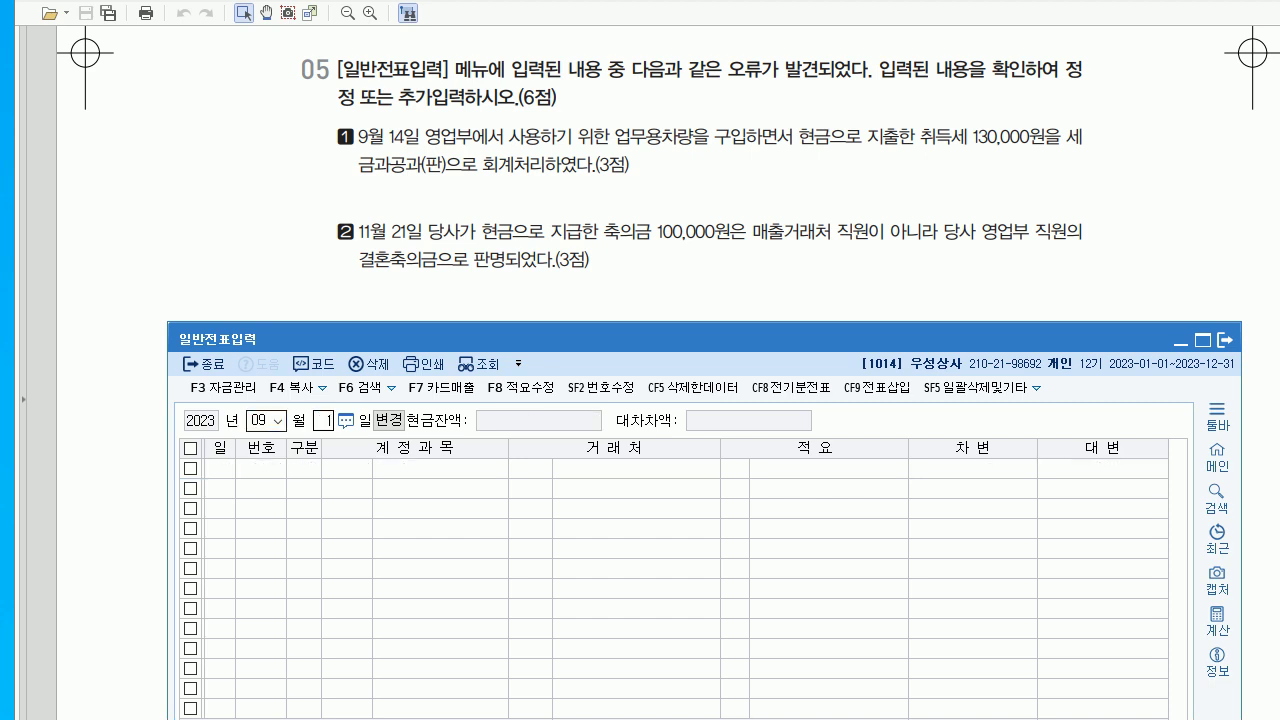
pyautogui.press('Return')
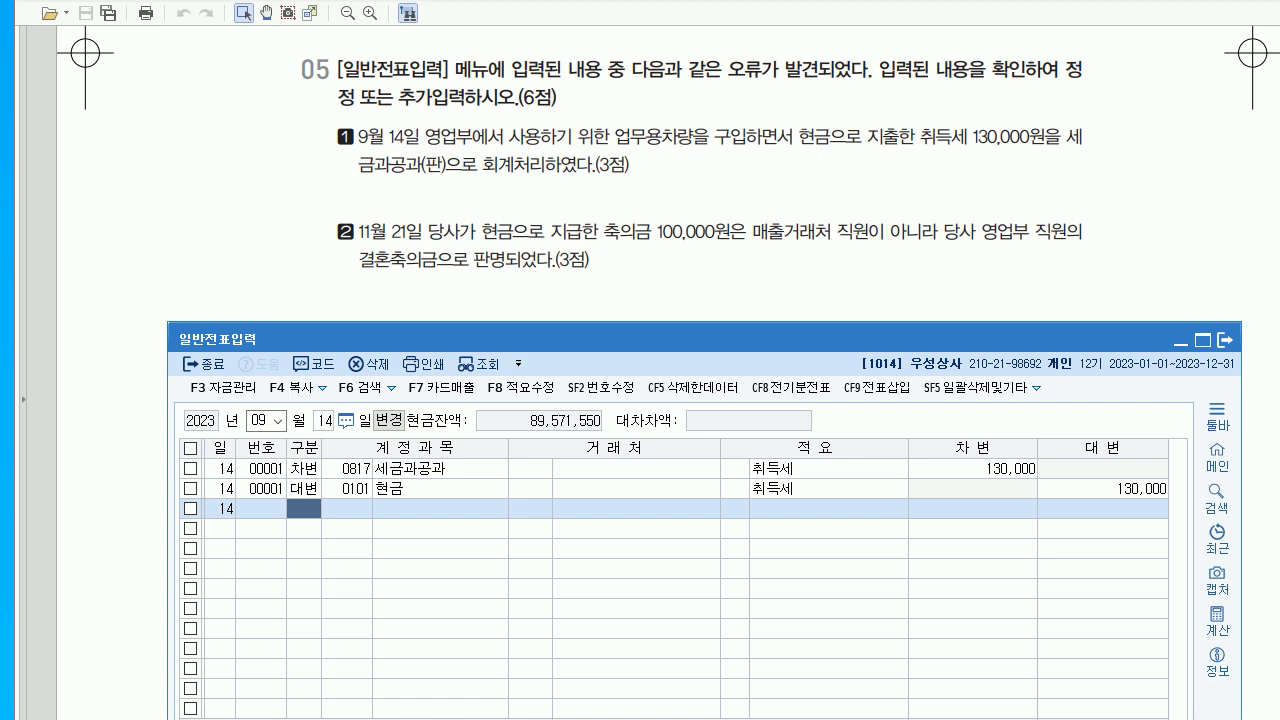
pyautogui.click(346, 468)
pyautogui.write('208')
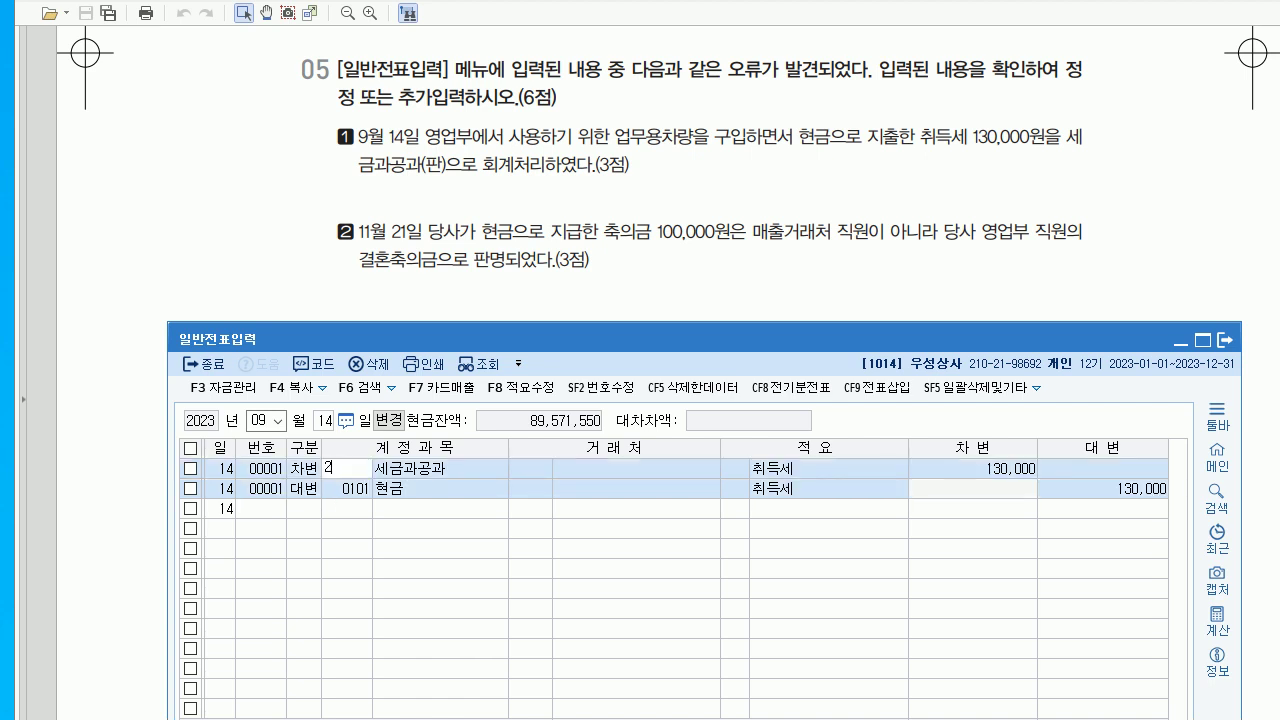
pyautogui.press('Return')
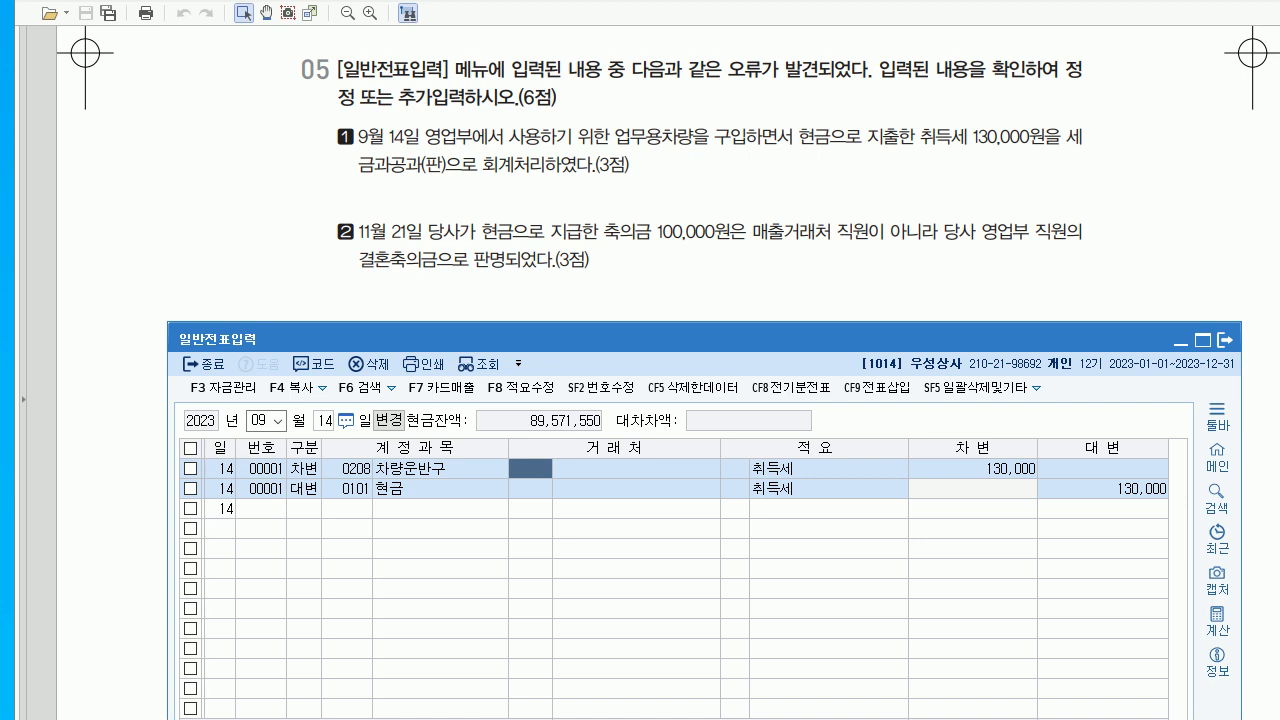
# - Bring up the November 21 vouchers
pyautogui.click(264, 420)
pyautogui.write('11')
pyautogui.press('Return')
pyautogui.write('21')
pyautogui.press('Return')
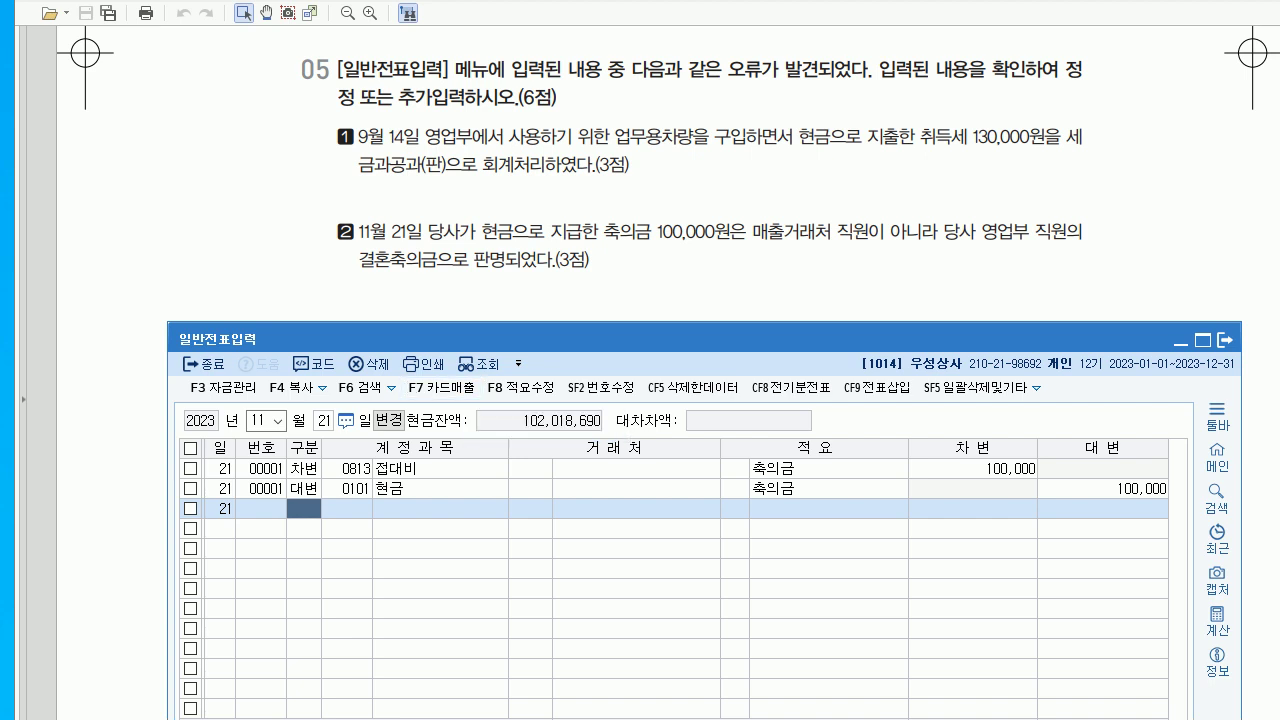
# - Replace 0813 접대비 with 0811 복리후생비 on the 11/21 voucher and close 일반전표입력
pyautogui.click(346, 468)
pyautogui.write('0811')
pyautogui.press('Return')
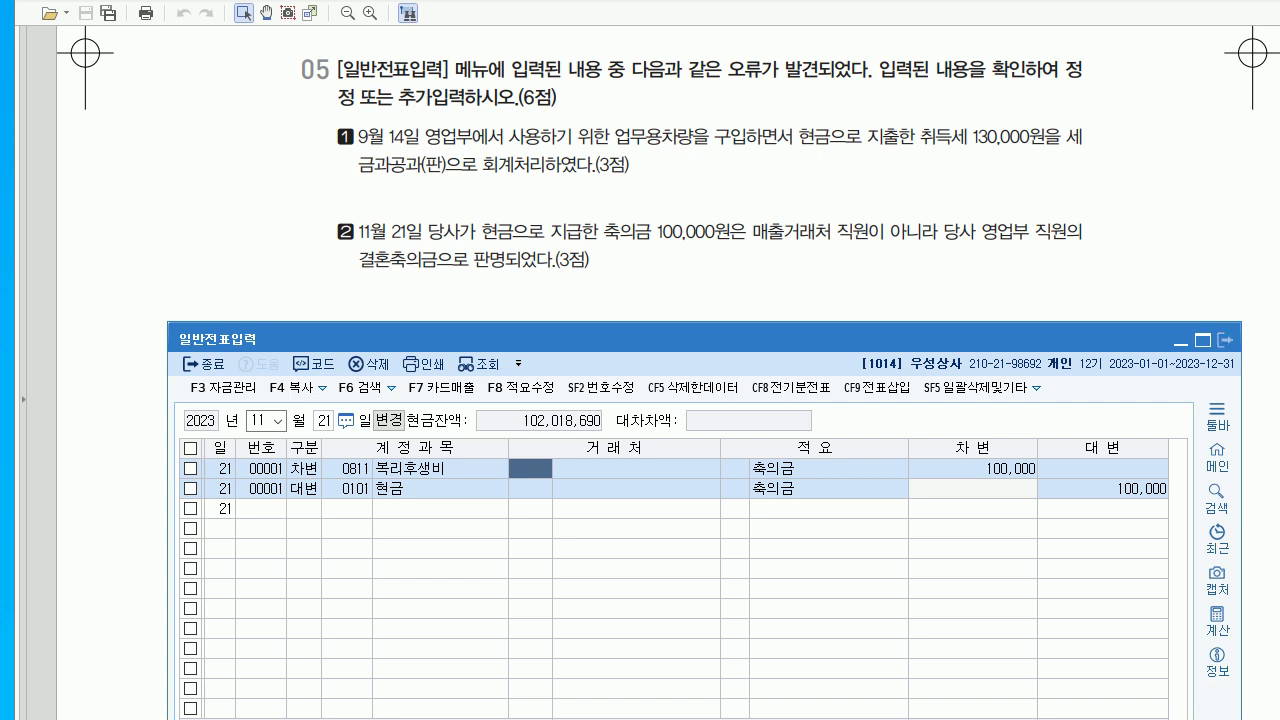
pyautogui.click(1224, 340)
pyautogui.scroll(-10, 668, 400)
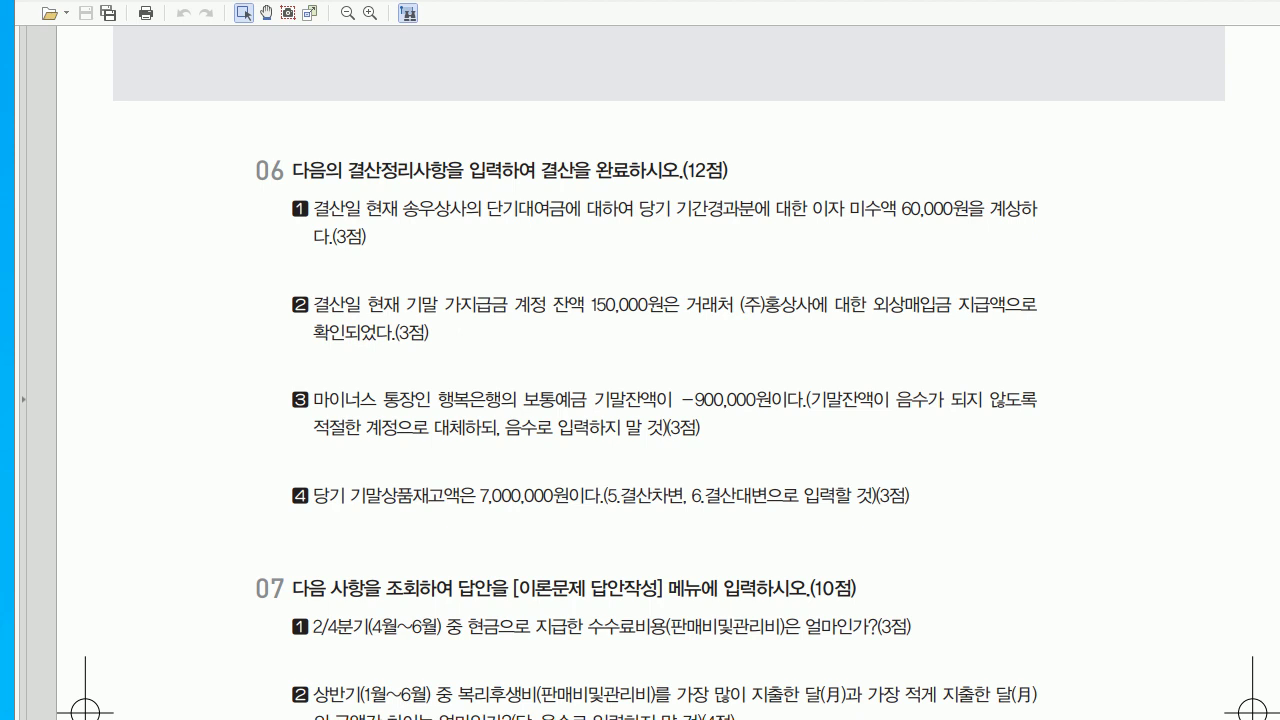
pyautogui.scroll(-2, 640, 400)
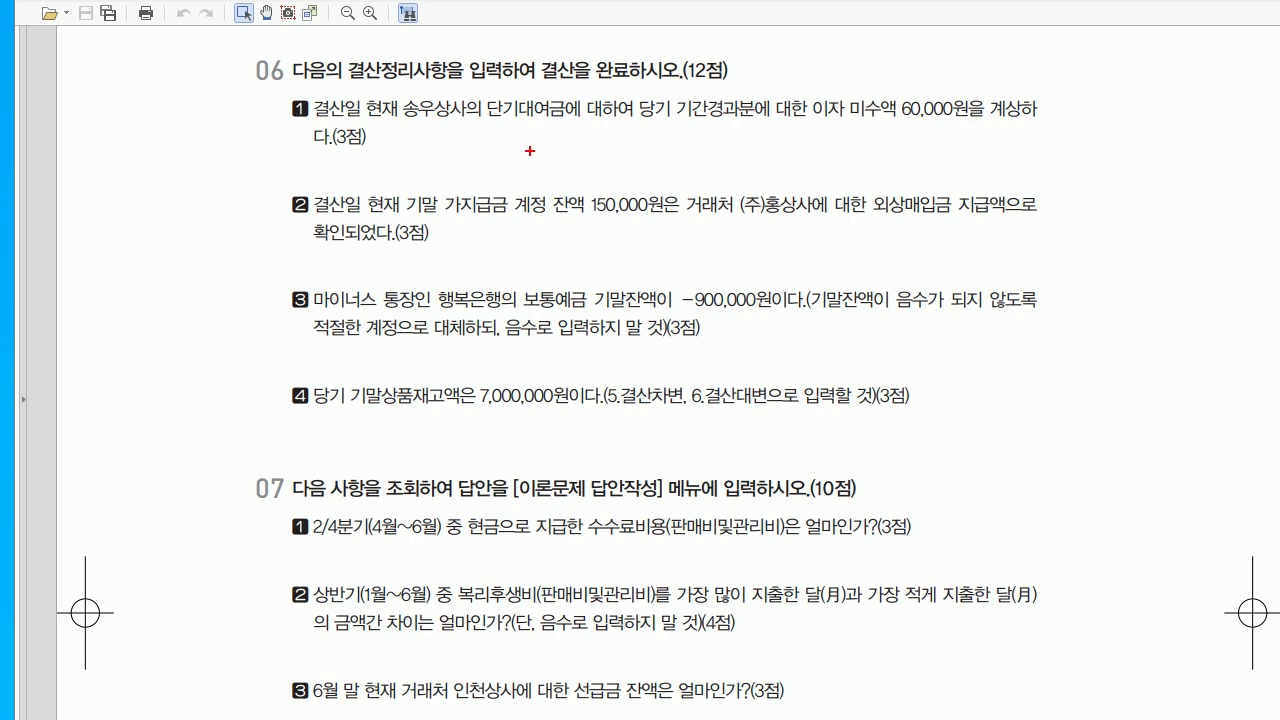
pyautogui.moveTo(353, 161); pyautogui.dragTo(372, 163)
pyautogui.moveTo(361, 168); pyautogui.dragTo(360, 194)
pyautogui.moveTo(373, 248)
pyautogui.mouseDown()
pyautogui.moveTo(380, 262)
pyautogui.moveTo(392, 254)
pyautogui.mouseUp()
pyautogui.moveTo(379, 263); pyautogui.dragTo(386, 352)
pyautogui.moveTo(373, 366); pyautogui.dragTo(402, 348)
pyautogui.moveTo(389, 352)
pyautogui.mouseDown()
pyautogui.moveTo(388, 376)
pyautogui.moveTo(416, 411)
pyautogui.moveTo(390, 450)
pyautogui.mouseUp()
pyautogui.moveTo(398, 418); pyautogui.dragTo(405, 468)
pyautogui.moveTo(400, 440); pyautogui.dragTo(422, 442)
pyautogui.moveTo(426, 450); pyautogui.dragTo(434, 450)
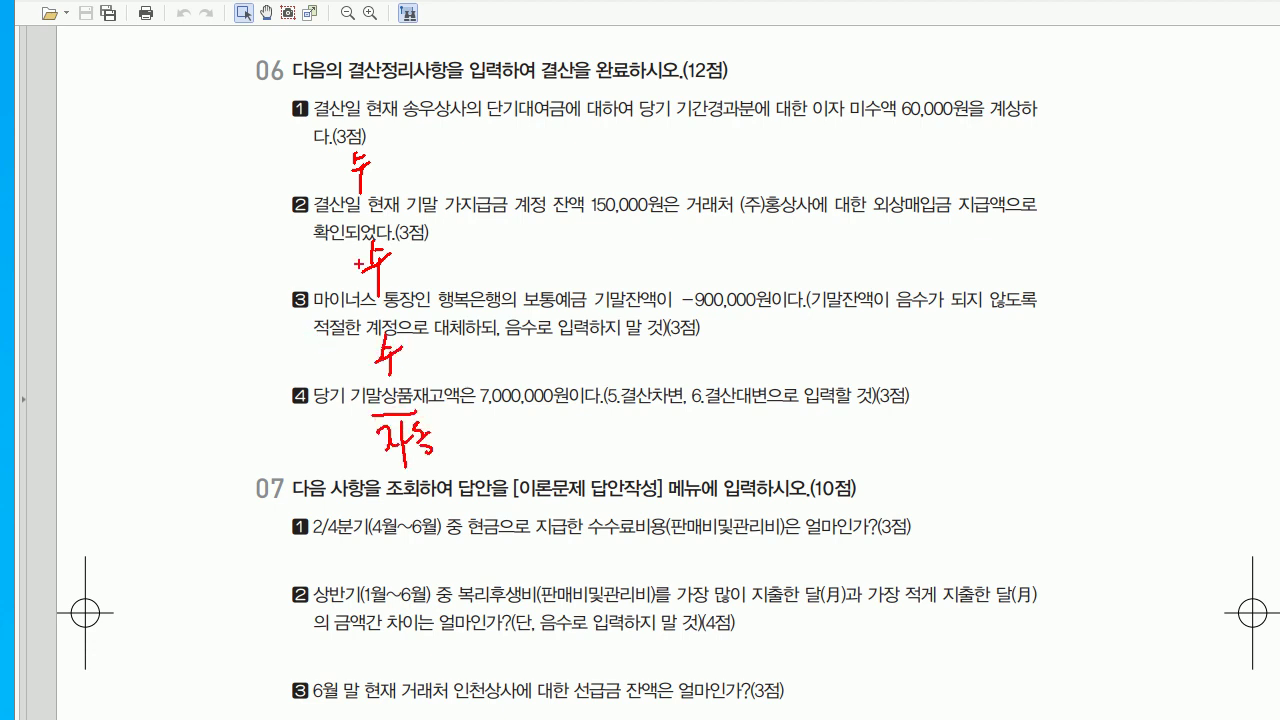
pyautogui.moveTo(296, 118); pyautogui.dragTo(304, 345)
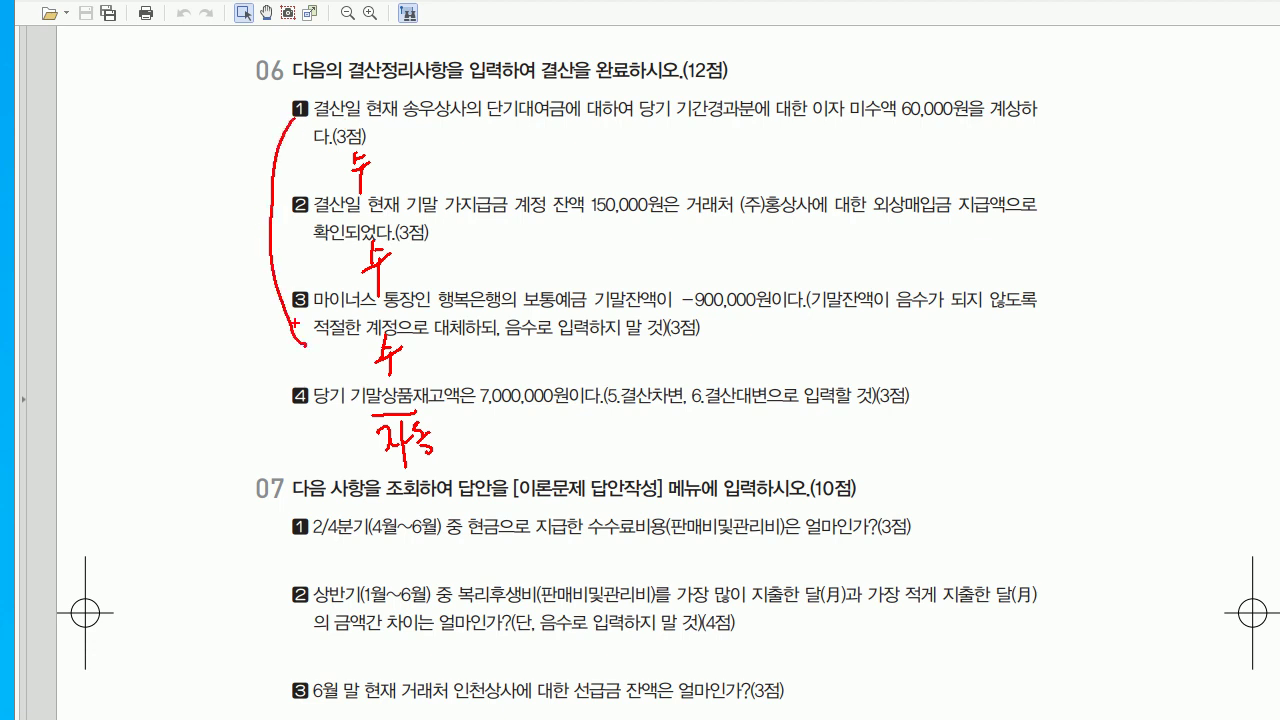
pyautogui.press('Escape')
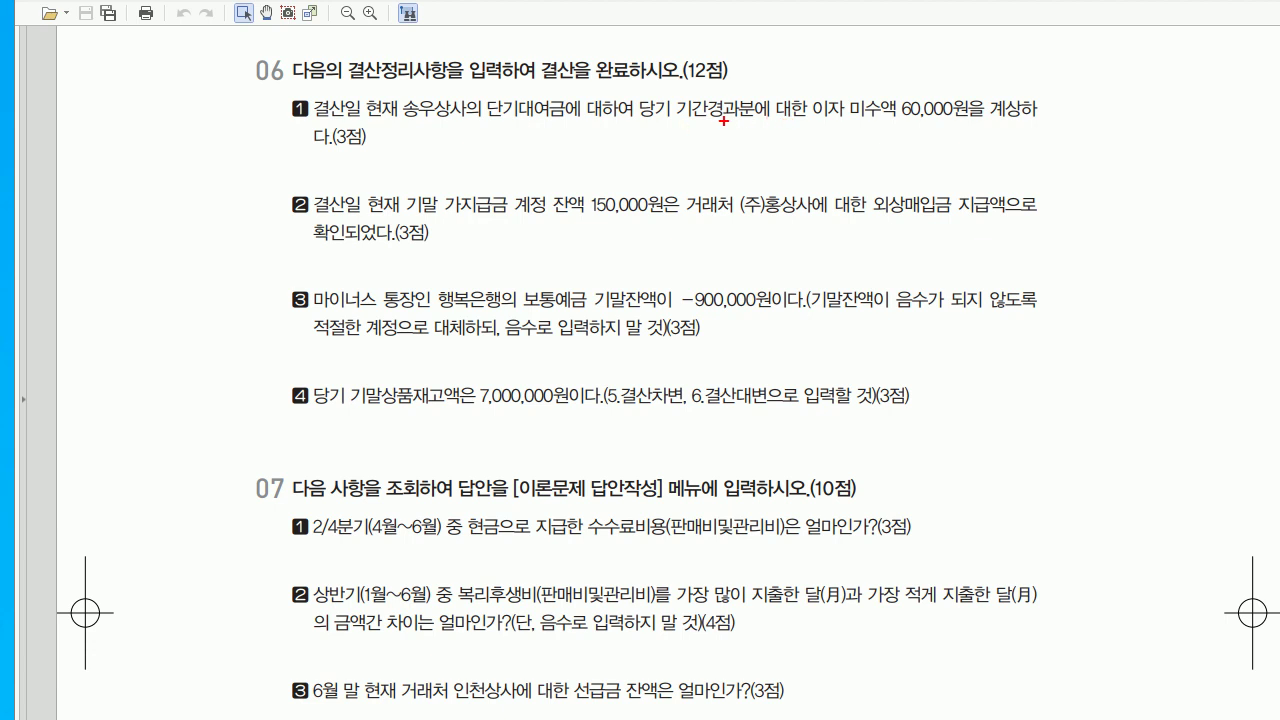
# - Underline 기간경과분 and handwrite item 1: 미수수익 60,000 / 이자수익 60,000
pyautogui.moveTo(677, 117); pyautogui.dragTo(942, 112)
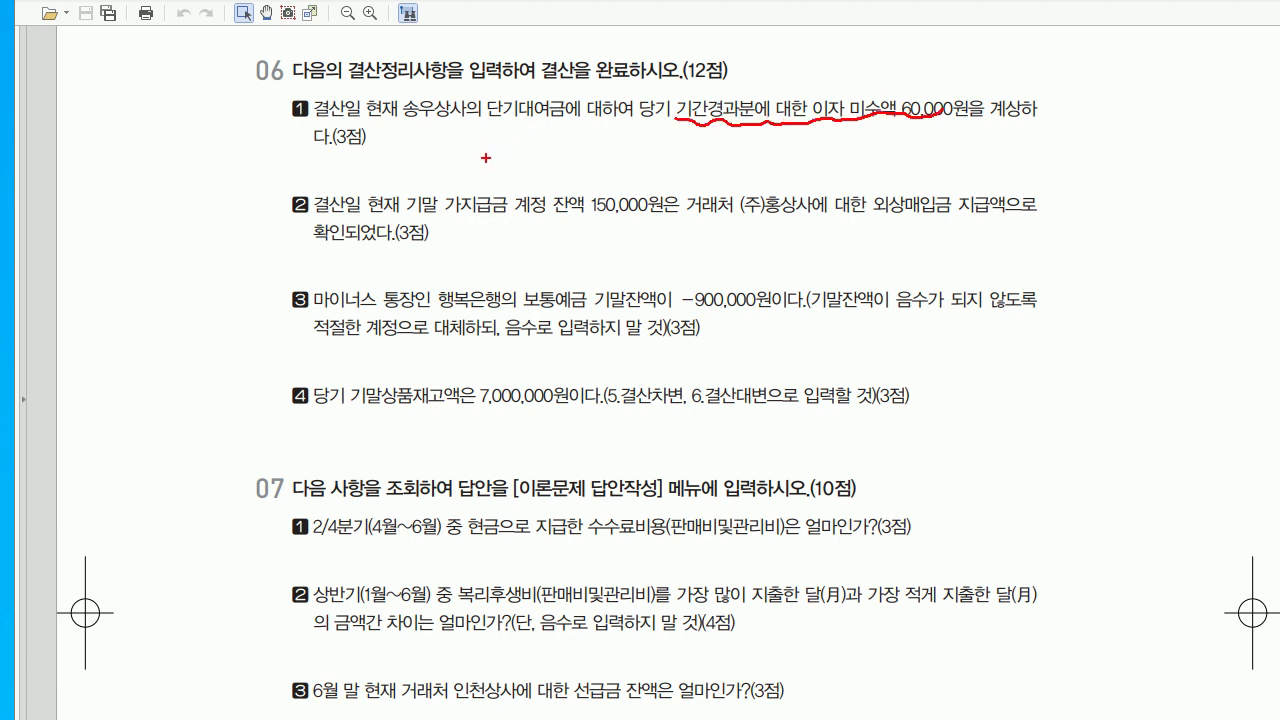
pyautogui.moveTo(694, 138); pyautogui.dragTo(677, 193)
pyautogui.moveTo(730, 158); pyautogui.dragTo(728, 188)
pyautogui.moveTo(734, 172)
pyautogui.mouseDown()
pyautogui.moveTo(742, 191)
pyautogui.moveTo(784, 172)
pyautogui.moveTo(857, 175)
pyautogui.mouseUp()
pyautogui.moveTo(864, 172)
pyautogui.mouseDown()
pyautogui.moveTo(868, 186)
pyautogui.moveTo(891, 179)
pyautogui.mouseUp()
pyautogui.moveTo(904, 176); pyautogui.dragTo(905, 178)
pyautogui.moveTo(409, 154)
pyautogui.mouseDown()
pyautogui.moveTo(416, 180)
pyautogui.moveTo(456, 192)
pyautogui.moveTo(482, 182)
pyautogui.mouseUp()
pyautogui.moveTo(478, 158)
pyautogui.mouseDown()
pyautogui.moveTo(488, 152)
pyautogui.moveTo(494, 186)
pyautogui.mouseUp()
pyautogui.moveTo(526, 160)
pyautogui.mouseDown()
pyautogui.moveTo(522, 186)
pyautogui.moveTo(558, 188)
pyautogui.mouseUp()
pyautogui.moveTo(560, 164); pyautogui.dragTo(592, 178)
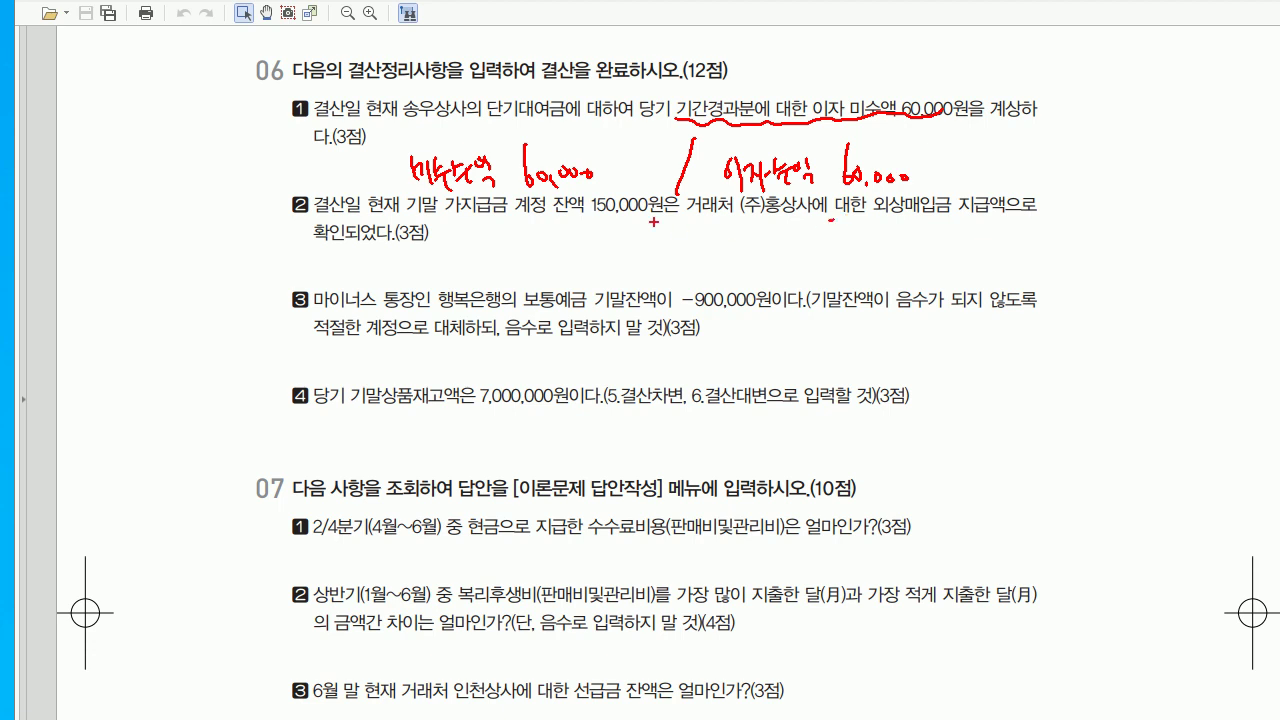
# - Handwrite item 2: 외상매입금 (주)홍상사 150,000 / 가지급금 150,000
pyautogui.moveTo(686, 232)
pyautogui.mouseDown()
pyautogui.moveTo(684, 262)
pyautogui.moveTo(778, 248)
pyautogui.moveTo(818, 262)
pyautogui.mouseUp()
pyautogui.moveTo(846, 240)
pyautogui.mouseDown()
pyautogui.moveTo(848, 260)
pyautogui.moveTo(874, 262)
pyautogui.mouseUp()
pyautogui.moveTo(884, 258)
pyautogui.mouseDown()
pyautogui.moveTo(896, 268)
pyautogui.moveTo(924, 252)
pyautogui.mouseUp()
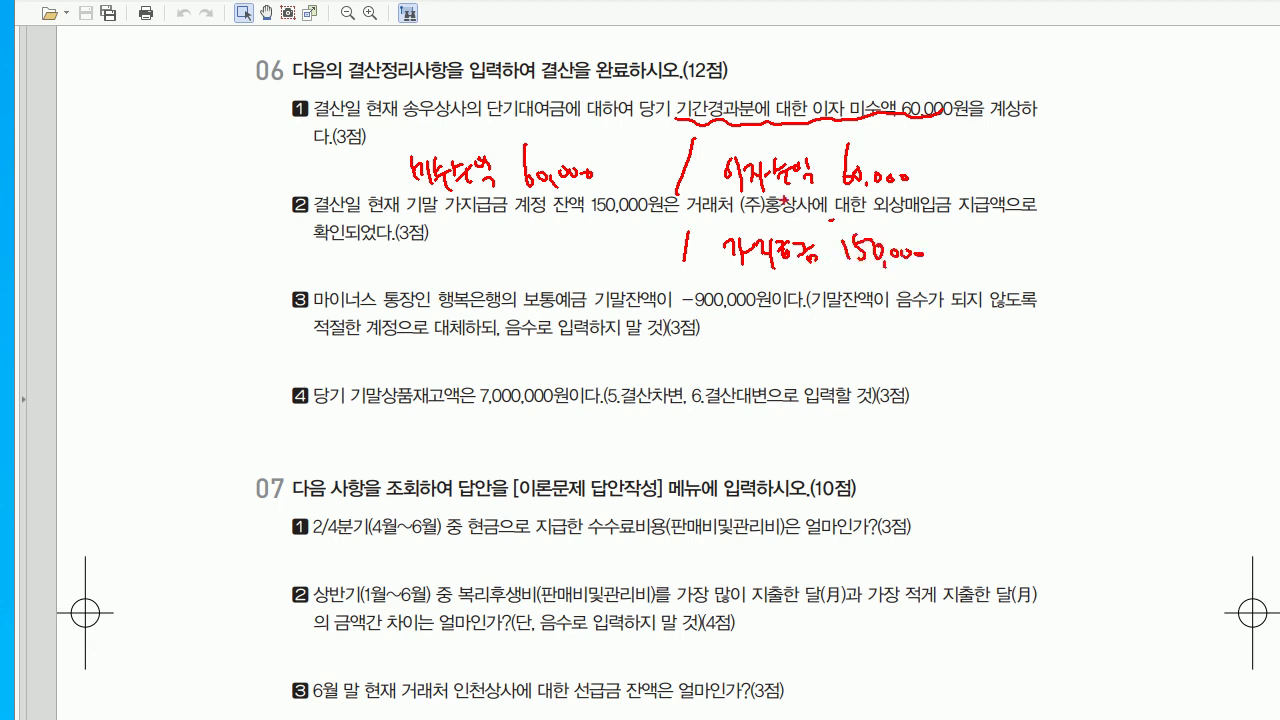
pyautogui.moveTo(408, 244); pyautogui.dragTo(406, 258)
pyautogui.moveTo(400, 264); pyautogui.dragTo(414, 263)
pyautogui.moveTo(418, 246)
pyautogui.mouseDown()
pyautogui.moveTo(417, 272)
pyautogui.moveTo(432, 258)
pyautogui.moveTo(440, 268)
pyautogui.moveTo(486, 256)
pyautogui.moveTo(502, 278)
pyautogui.mouseUp()
pyautogui.moveTo(568, 238)
pyautogui.mouseDown()
pyautogui.moveTo(564, 274)
pyautogui.moveTo(604, 252)
pyautogui.mouseUp()
pyautogui.moveTo(626, 256); pyautogui.dragTo(654, 258)
pyautogui.moveTo(448, 280)
pyautogui.mouseDown()
pyautogui.moveTo(456, 298)
pyautogui.moveTo(490, 304)
pyautogui.moveTo(516, 278)
pyautogui.mouseUp()
pyautogui.moveTo(520, 288)
pyautogui.mouseDown()
pyautogui.moveTo(568, 280)
pyautogui.moveTo(528, 322)
pyautogui.mouseUp()
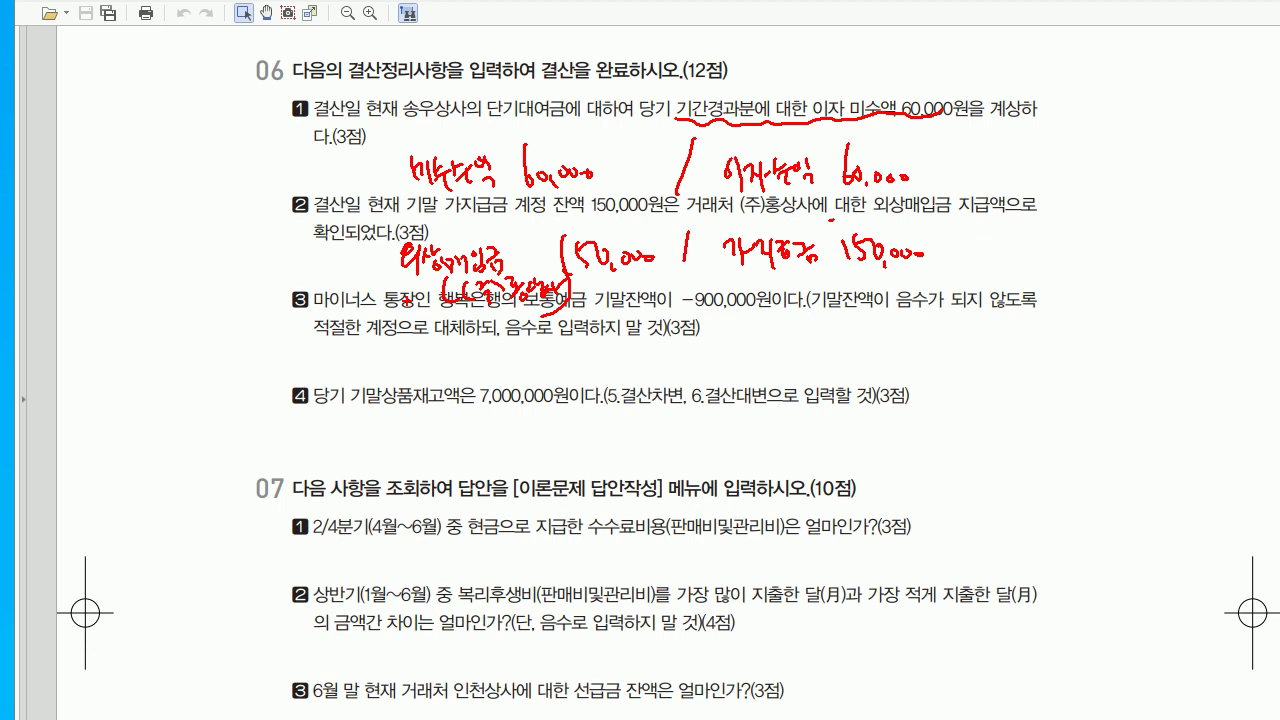
# - Handwrite item 3 on the exam page: 보통예금 / 단기차입금 900,000, partner 행복은행
pyautogui.moveTo(685, 342); pyautogui.dragTo(674, 400)
pyautogui.moveTo(430, 344); pyautogui.dragTo(430, 370)
pyautogui.moveTo(428, 358); pyautogui.dragTo(443, 356)
pyautogui.moveTo(441, 345)
pyautogui.mouseDown()
pyautogui.moveTo(441, 370)
pyautogui.moveTo(508, 382)
pyautogui.mouseUp()
pyautogui.moveTo(730, 355)
pyautogui.mouseDown()
pyautogui.moveTo(722, 364)
pyautogui.moveTo(760, 382)
pyautogui.moveTo(798, 386)
pyautogui.moveTo(810, 370)
pyautogui.moveTo(840, 380)
pyautogui.moveTo(900, 356)
pyautogui.moveTo(892, 400)
pyautogui.moveTo(934, 366)
pyautogui.moveTo(974, 366)
pyautogui.mouseUp()
pyautogui.moveTo(556, 362)
pyautogui.mouseDown()
pyautogui.moveTo(540, 366)
pyautogui.moveTo(550, 400)
pyautogui.moveTo(584, 366)
pyautogui.mouseUp()
pyautogui.moveTo(588, 368); pyautogui.dragTo(626, 374)
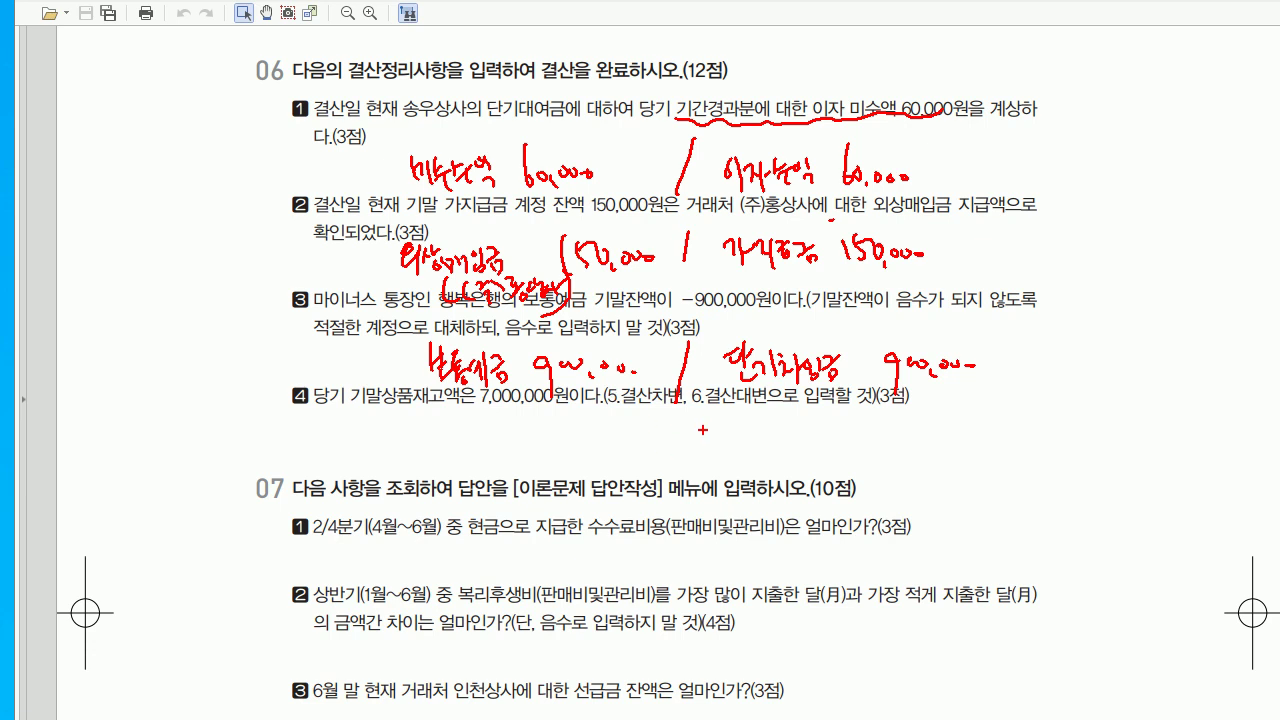
pyautogui.moveTo(768, 398)
pyautogui.mouseDown()
pyautogui.moveTo(772, 421)
pyautogui.moveTo(800, 396)
pyautogui.moveTo(816, 402)
pyautogui.moveTo(820, 488)
pyautogui.mouseUp()
pyautogui.moveTo(816, 388); pyautogui.dragTo(866, 412)
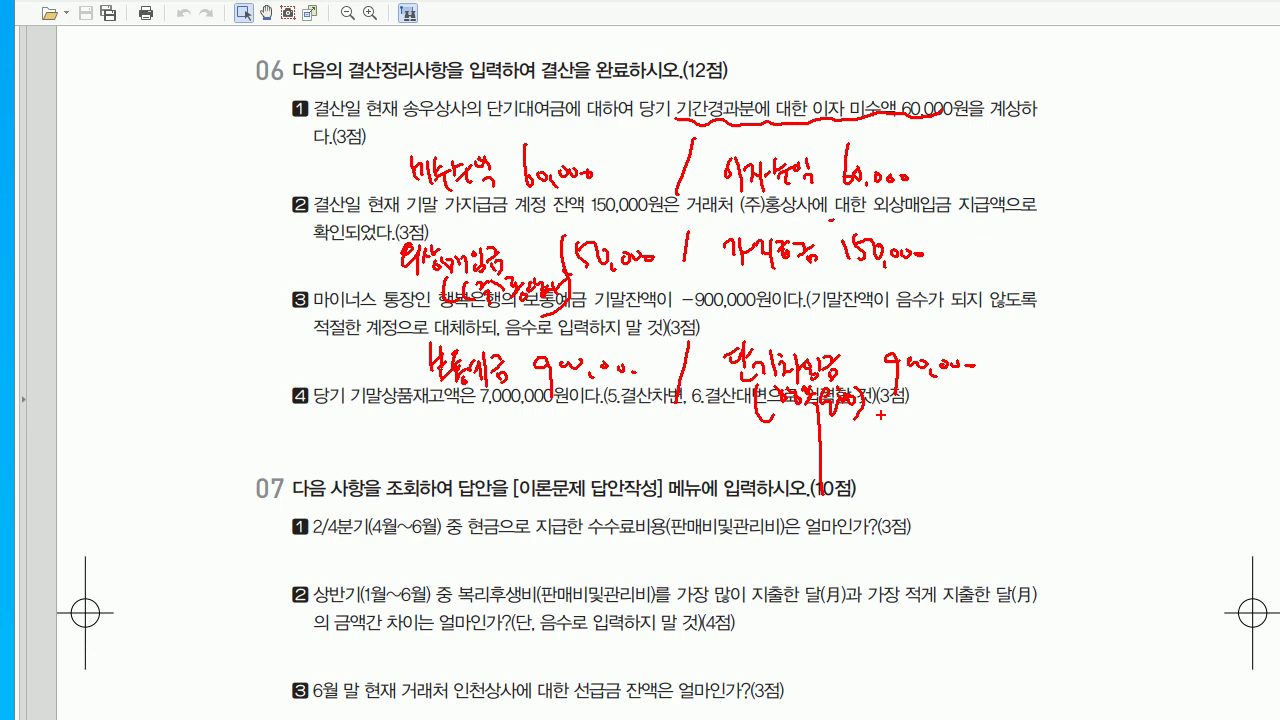
# - Clear the pen notes, switch to the hand tool and go back to KcLep
pyautogui.press('Escape')
pyautogui.press('h')
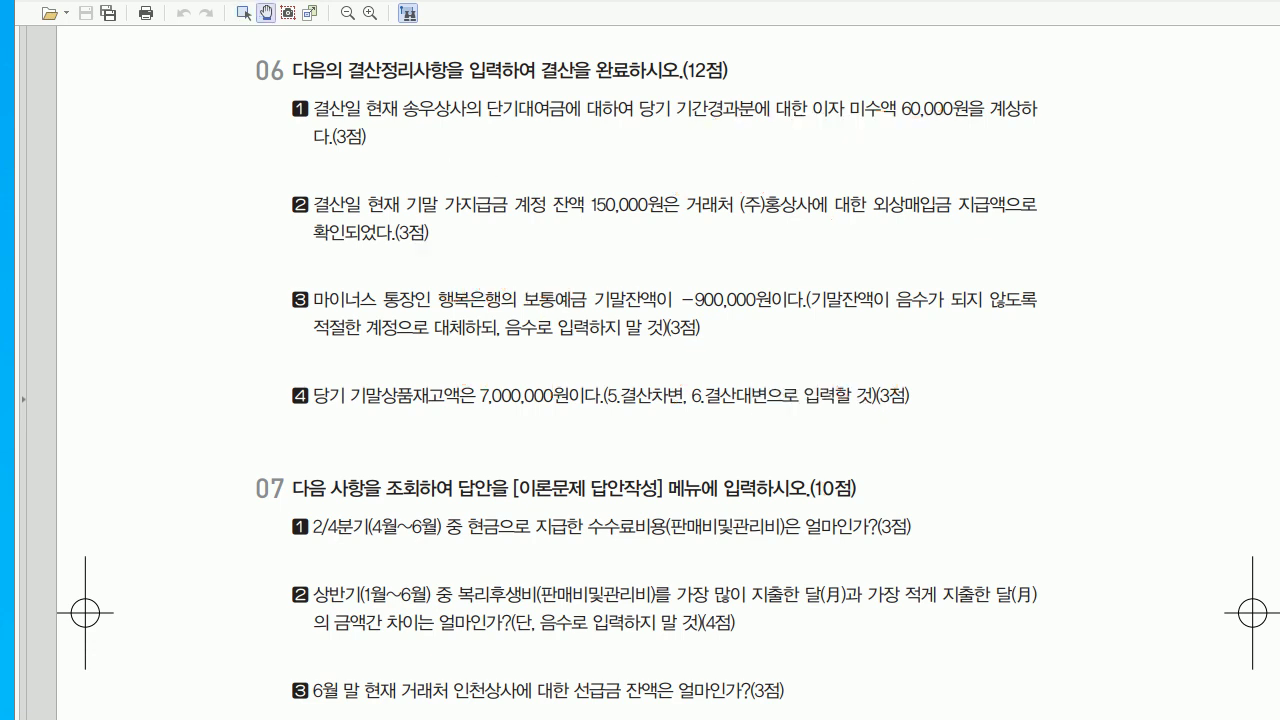
pyautogui.hotkey('alt', 'Tab')
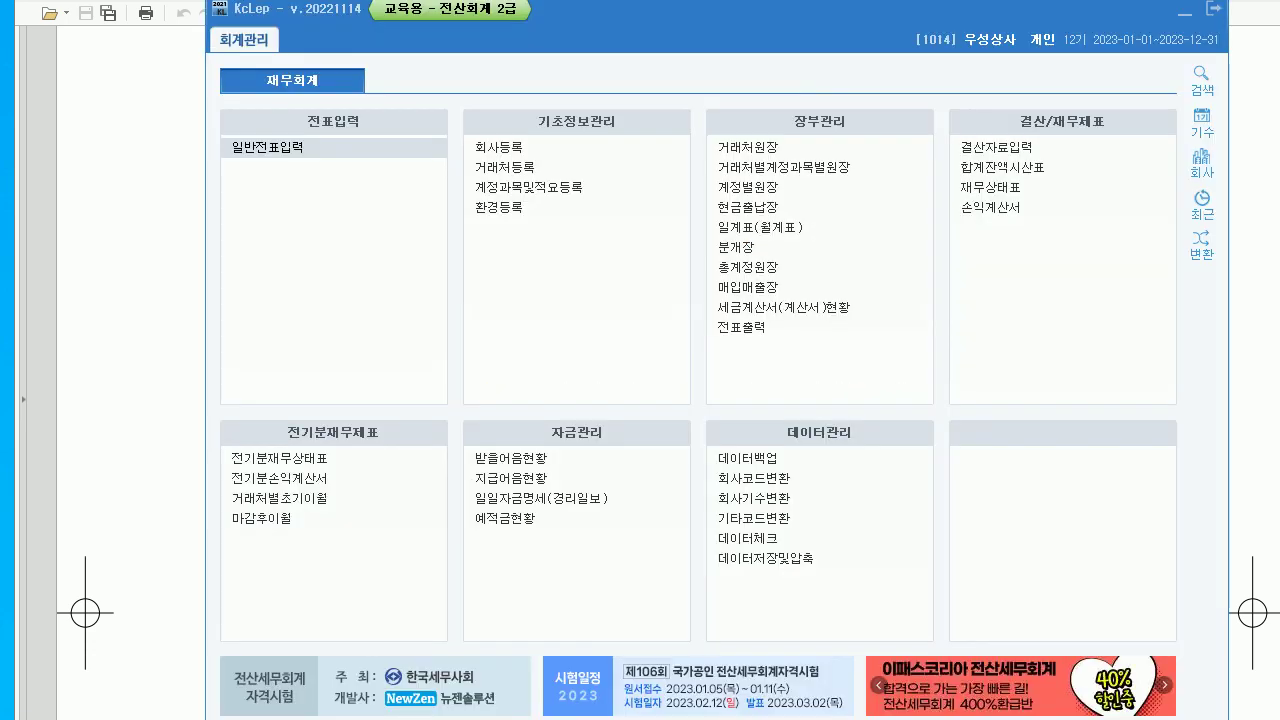
# - Open 일반전표입력 and set the entry date to December 31
pyautogui.press('Return')
pyautogui.write('12')
pyautogui.press('Return')
pyautogui.write('31')
pyautogui.press('Return')
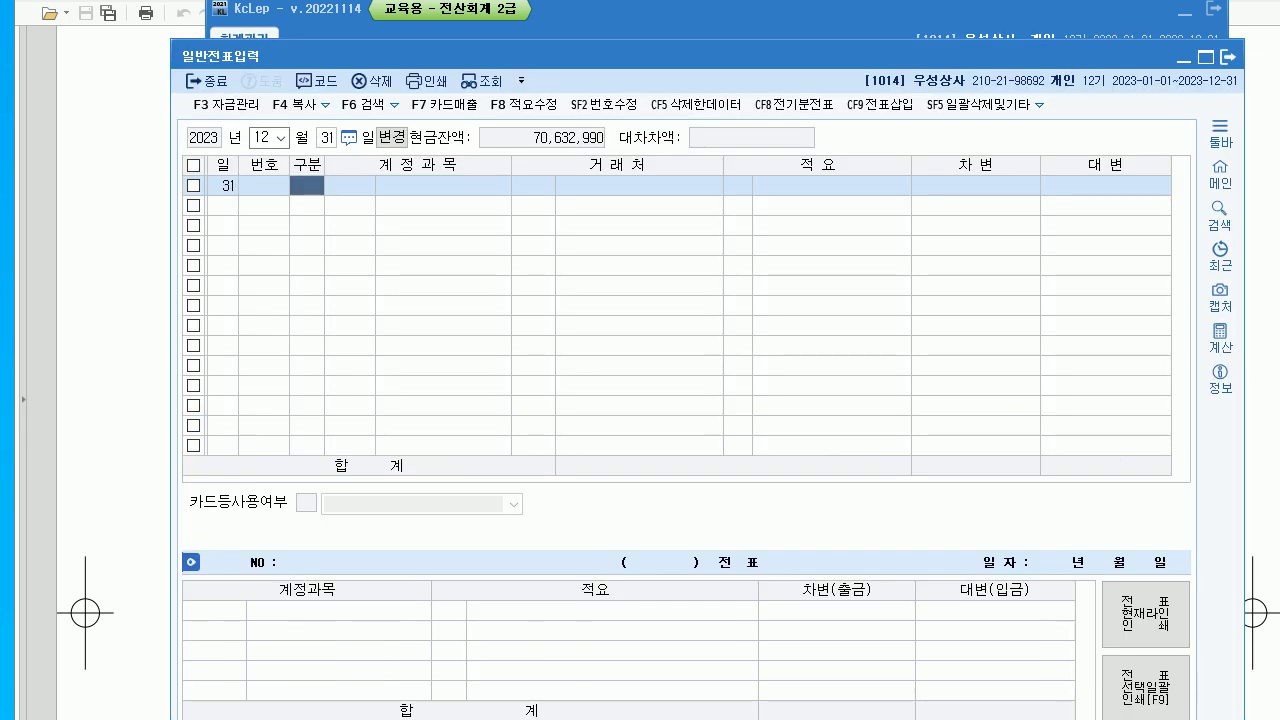
# - Enter the 미수수익 debit / 이자수익 credit voucher for 60,000
pyautogui.write('3')
pyautogui.press('Return')
pyautogui.write('0116')
pyautogui.press('Return')
pyautogui.press('Return')
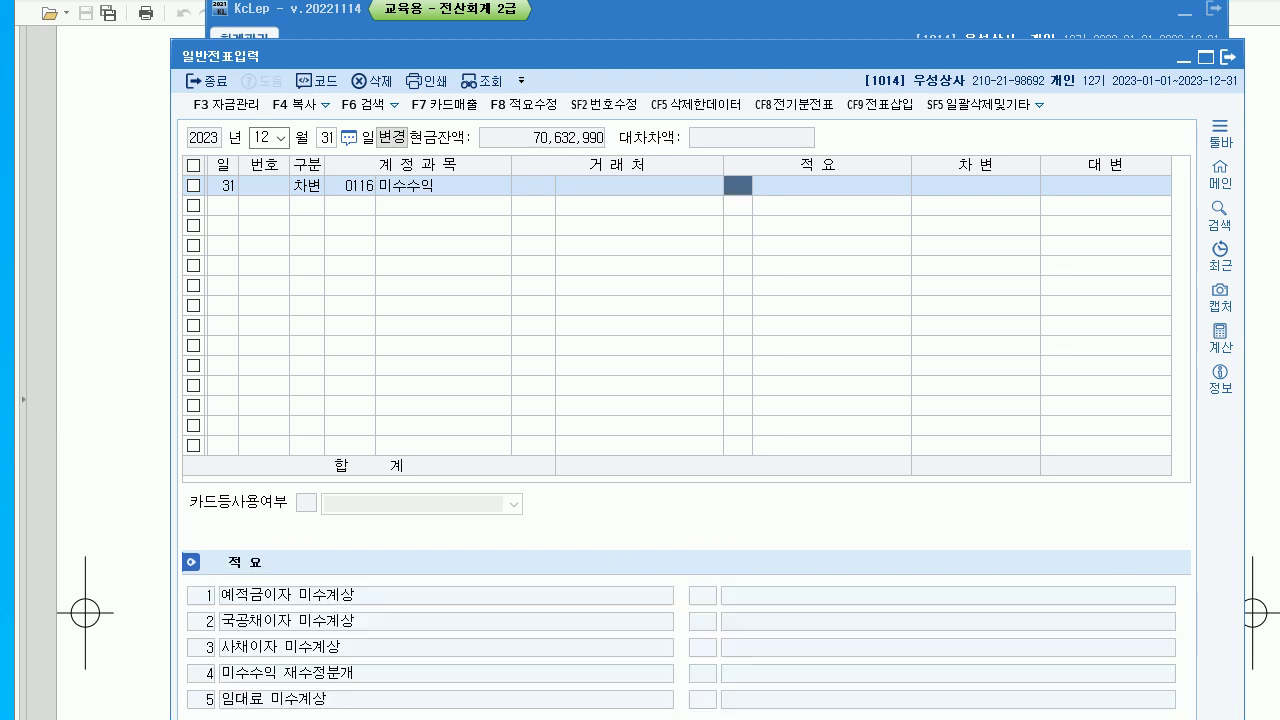
pyautogui.press('Return')
pyautogui.write('600000')
pyautogui.press('Return')
pyautogui.write('4')
pyautogui.press('Return')
pyautogui.write('901')
pyautogui.press('Return')
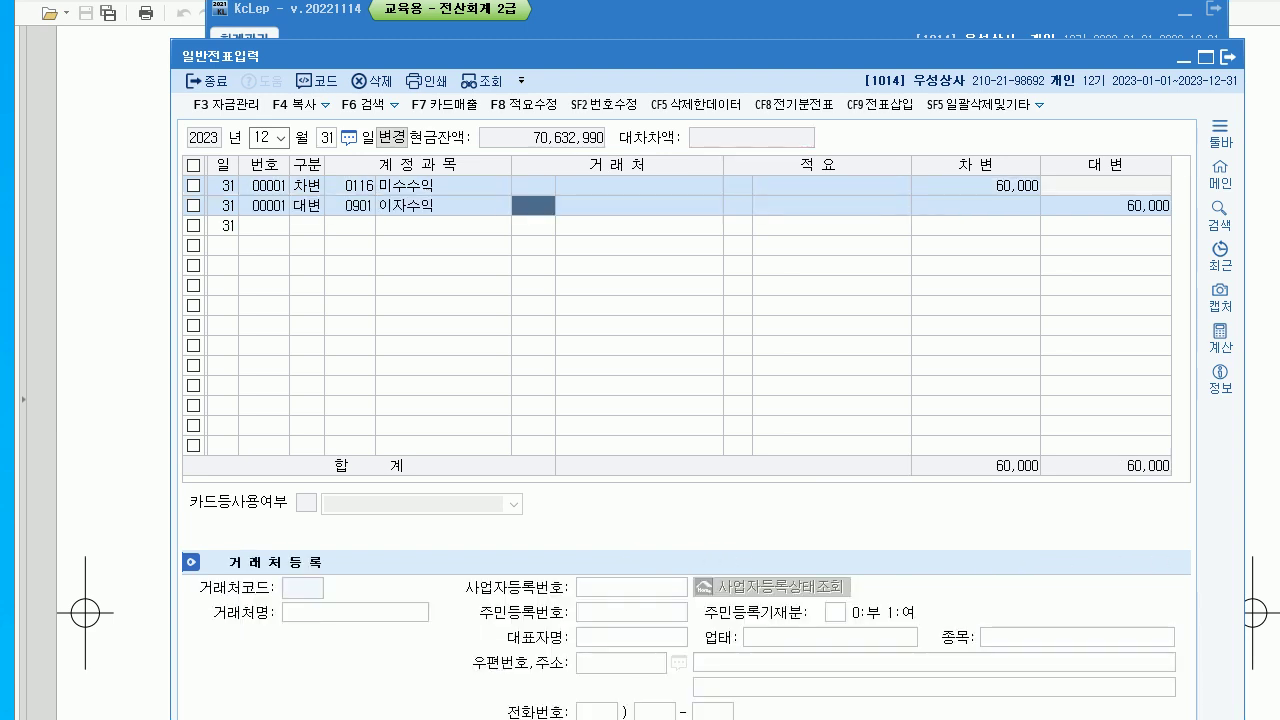
pyautogui.press('Return')
pyautogui.press('Return')
pyautogui.press('Return')
# - Enter 외상매입금 (주)홍상사 debit / 가지급금 credit for 150,000
pyautogui.write('251')
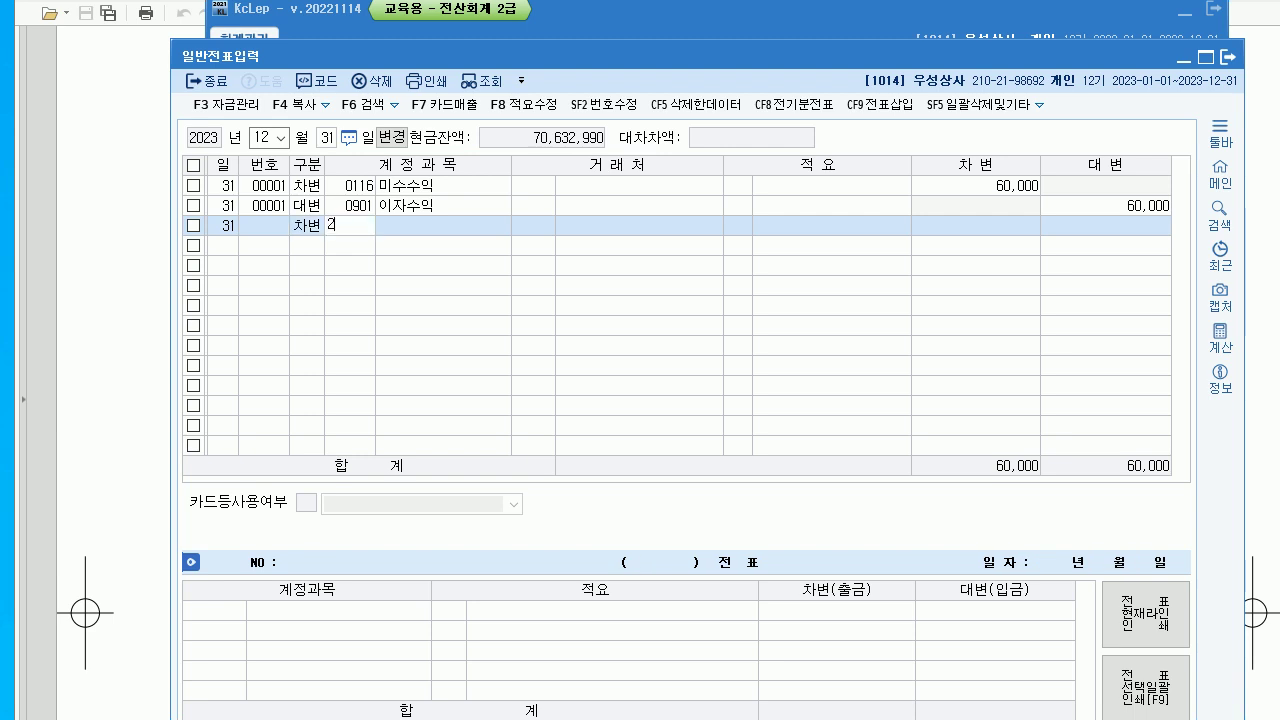
pyautogui.press('Return')
pyautogui.write('홍')
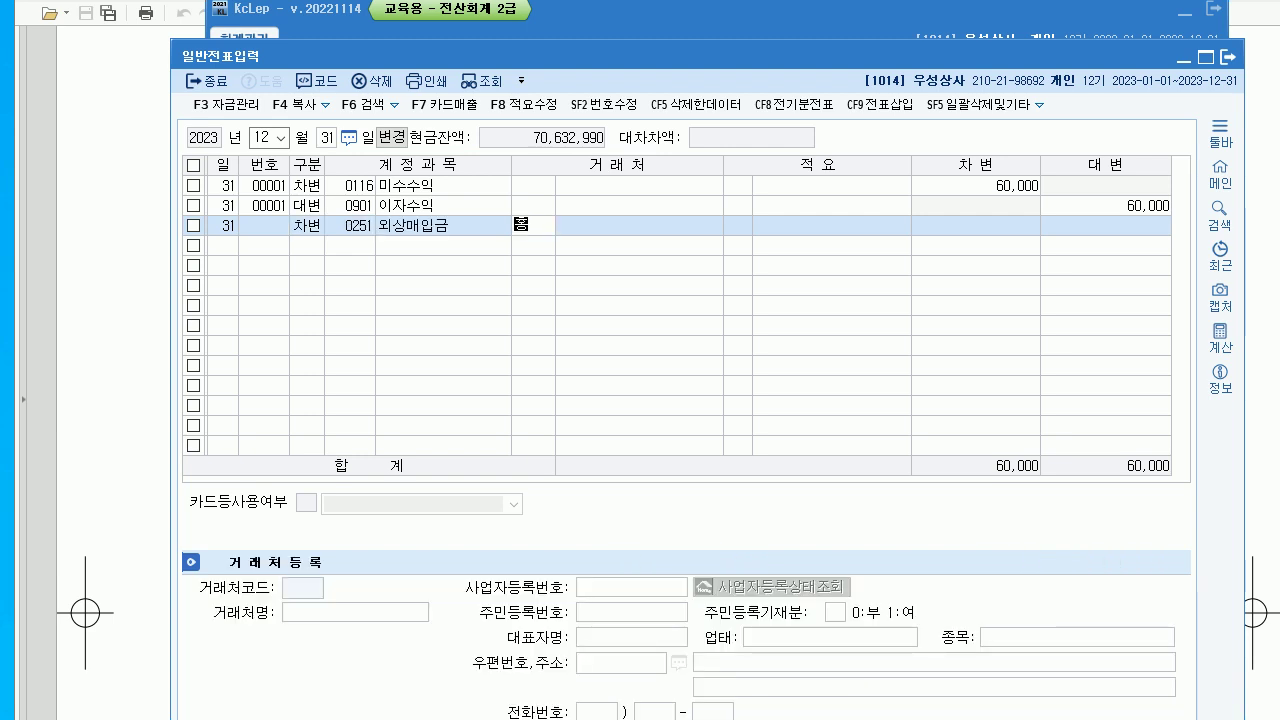
pyautogui.press('Return')
pyautogui.press('Return')
pyautogui.press('Return')
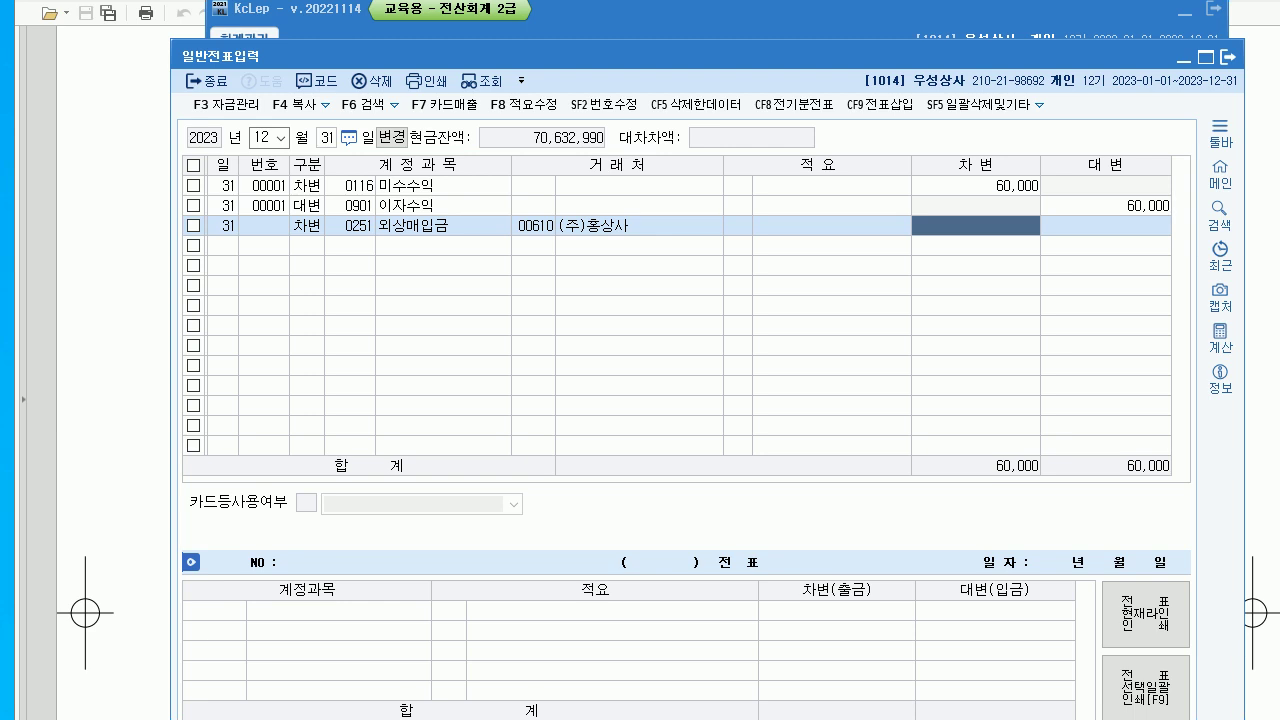
pyautogui.write('150000')
pyautogui.press('Return')
pyautogui.write('4')
pyautogui.press('Return')
pyautogui.write('134')
pyautogui.press('Return')
pyautogui.press('Return')
pyautogui.press('Return')
pyautogui.press('Return')
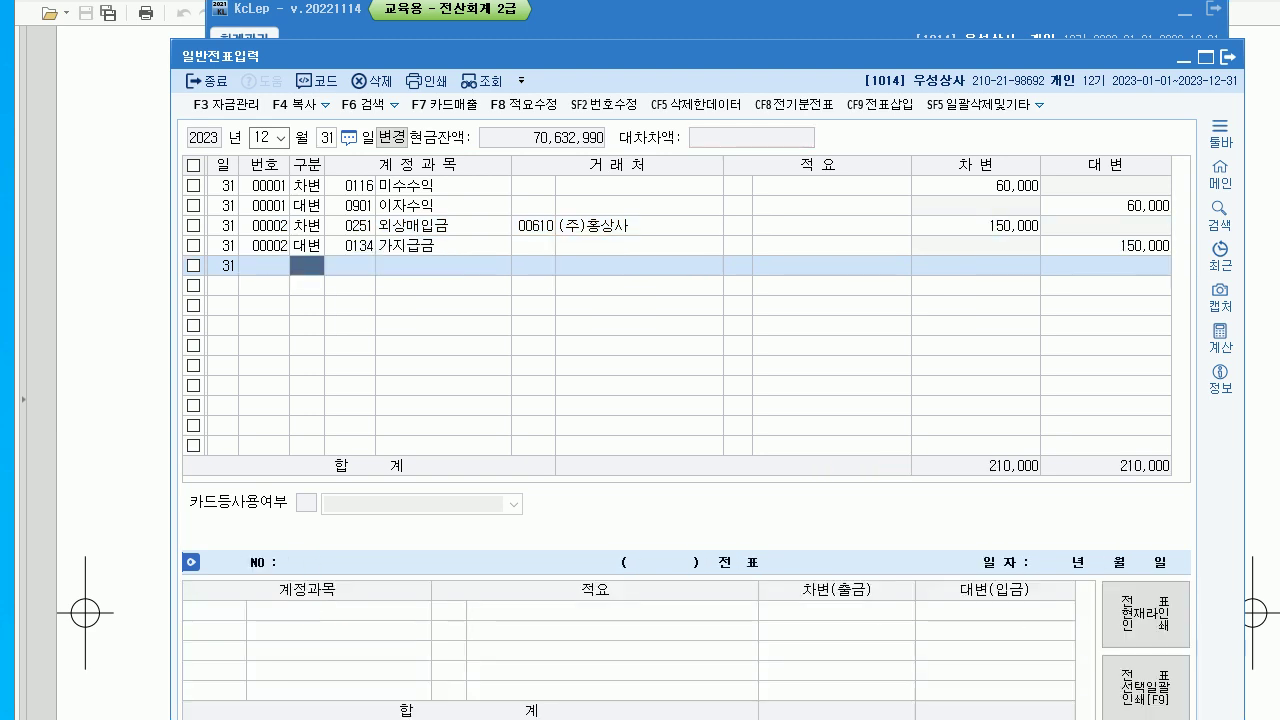
pyautogui.write('3')
pyautogui.press('Return')
pyautogui.write('103')
pyautogui.press('Return')
pyautogui.press('Return')
# - Enter 보통예금 debit / 단기차입금 credit 900,000 with partner 행복은행, then close the screen
pyautogui.press('Return')
pyautogui.press('Return')
pyautogui.write('9000000')
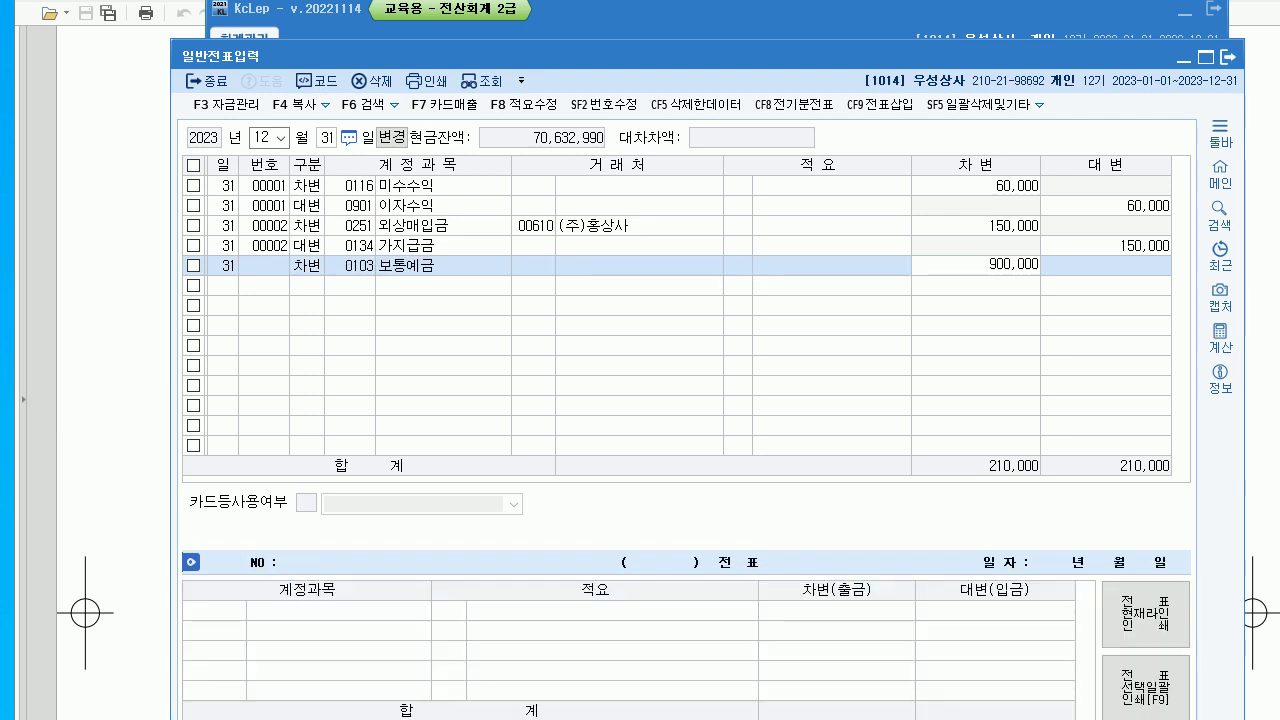
pyautogui.press('Return')
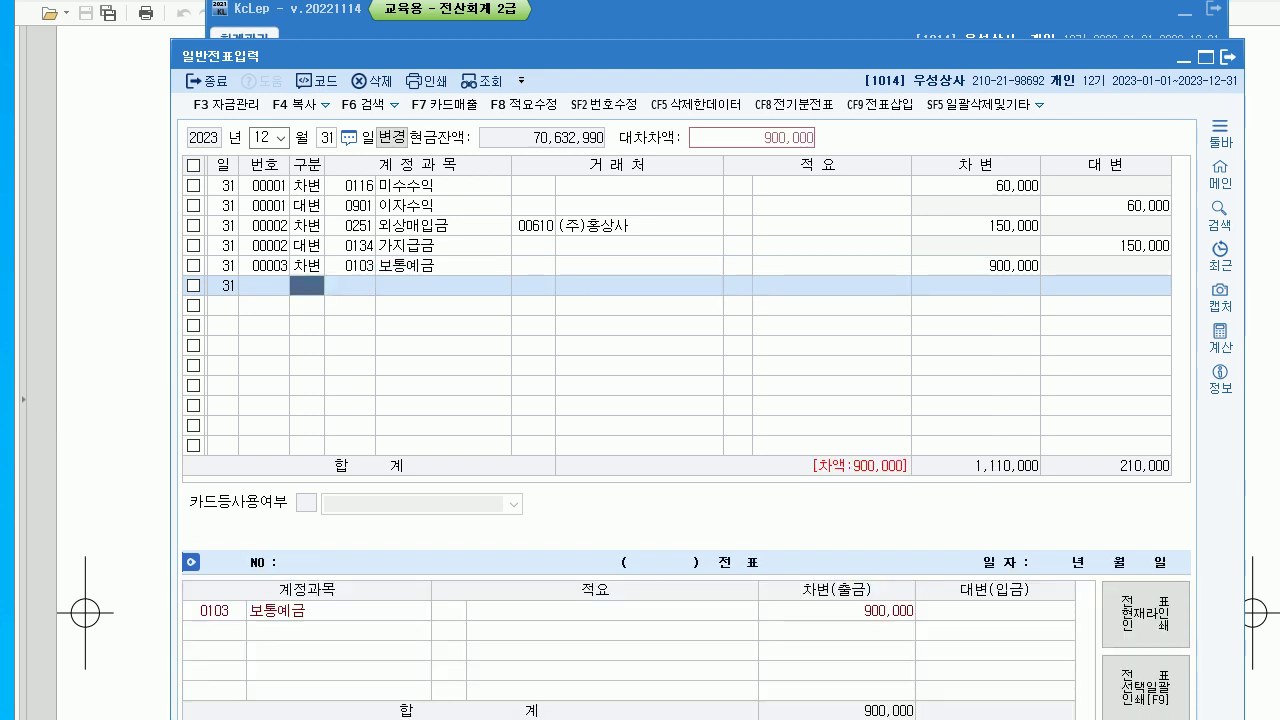
pyautogui.write('4')
pyautogui.press('Return')
pyautogui.write('260')
pyautogui.press('Return')
pyautogui.write('행복')
pyautogui.press('Return')
pyautogui.press('Return')
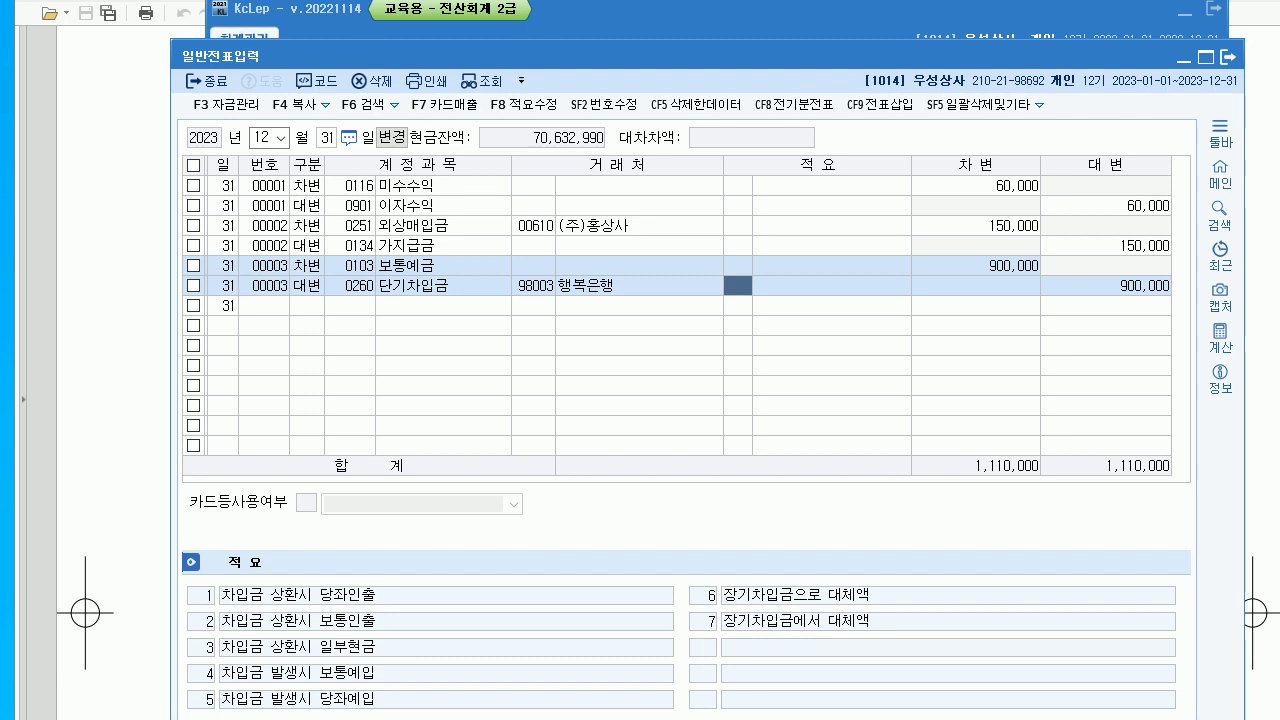
pyautogui.press('Escape')
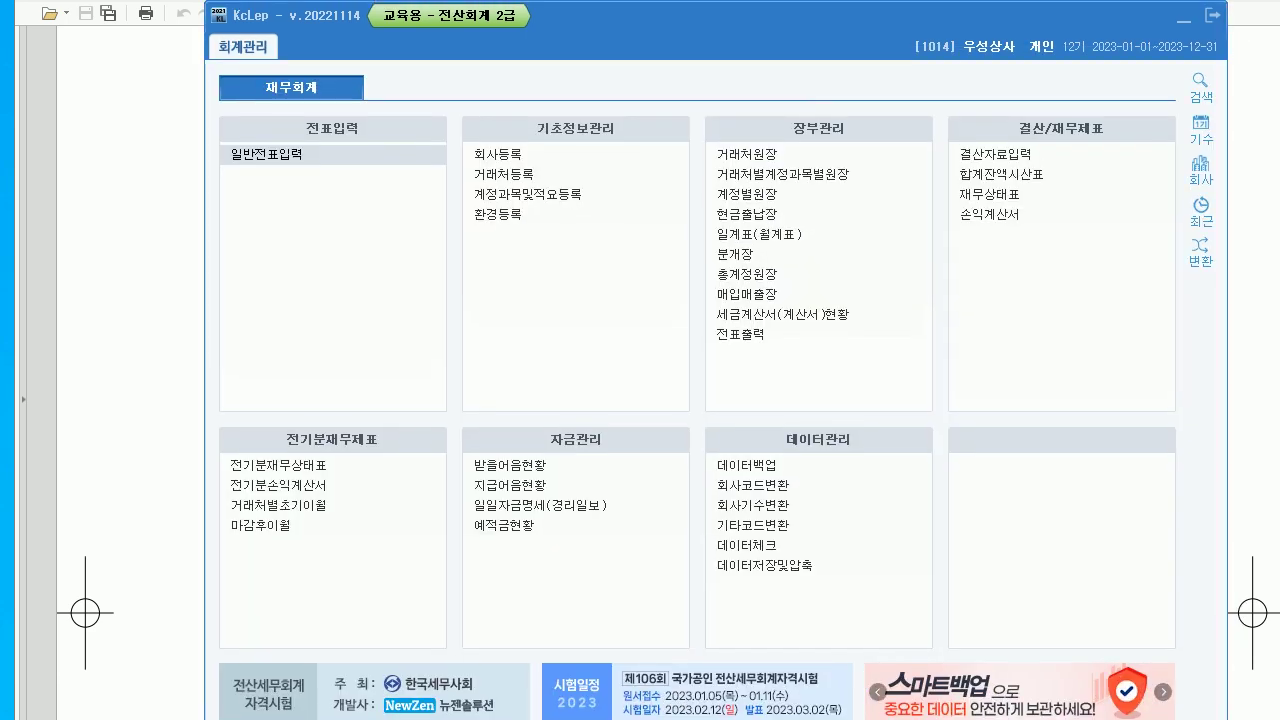
# - Review exam item 4, ending merchandise inventory of 7,000,000, then return to KcLep
pyautogui.hotkey('alt', 'Tab')
pyautogui.scroll(-3, 640, 370)
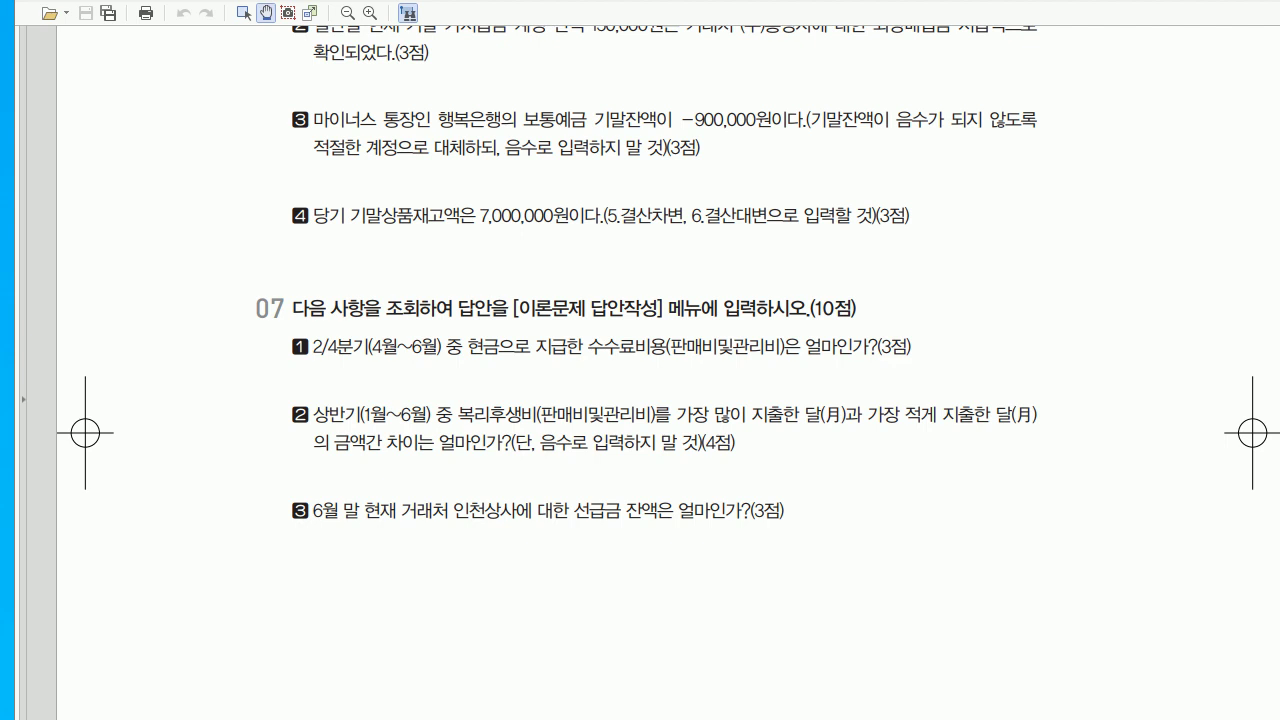
pyautogui.hotkey('alt', 'Tab')
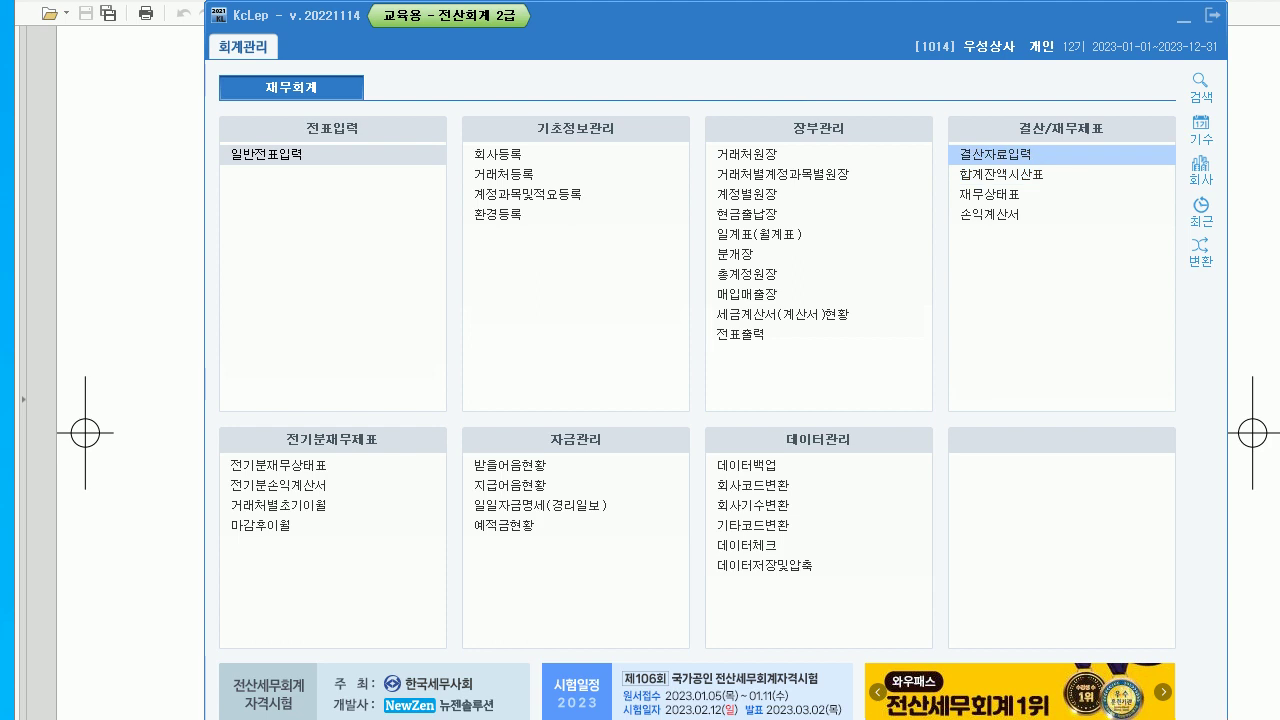
# - In 결산자료입력 for months 01–12, enter 7,000,000 ending inventory and add the closing vouchers
pyautogui.press('Return')
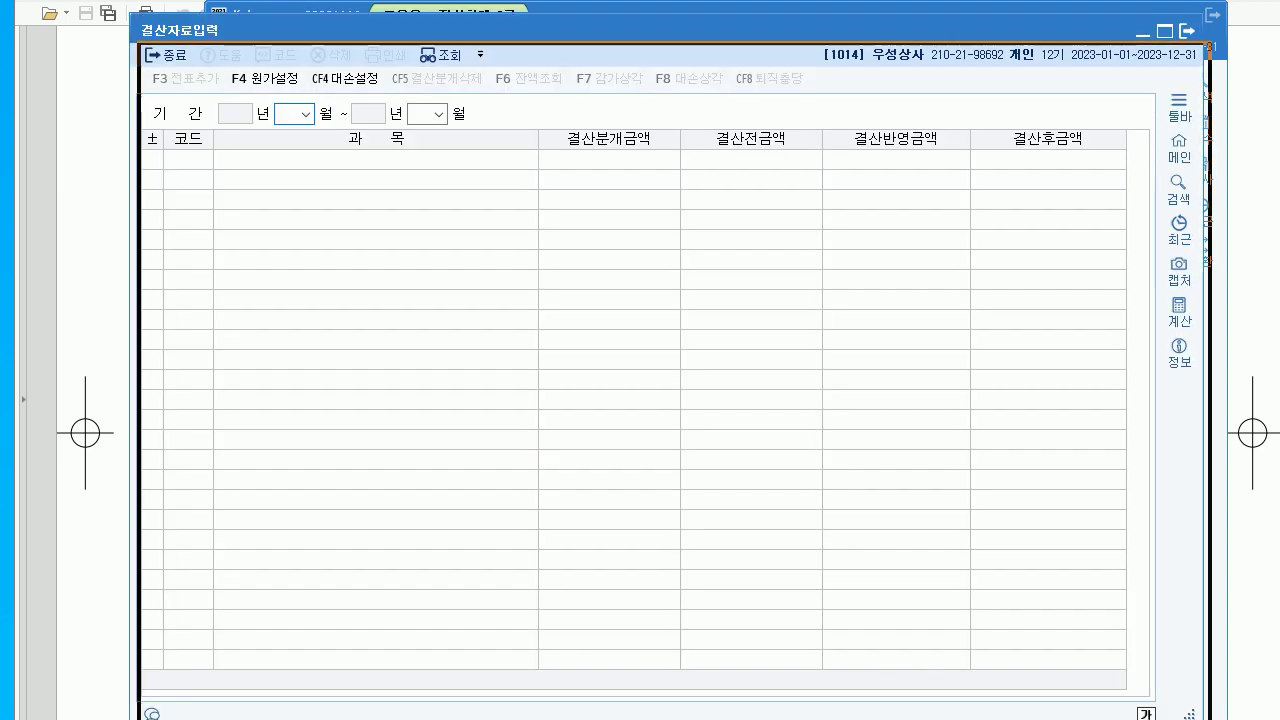
pyautogui.write('1')
pyautogui.press('Return')
pyautogui.write('12')
pyautogui.press('Return')
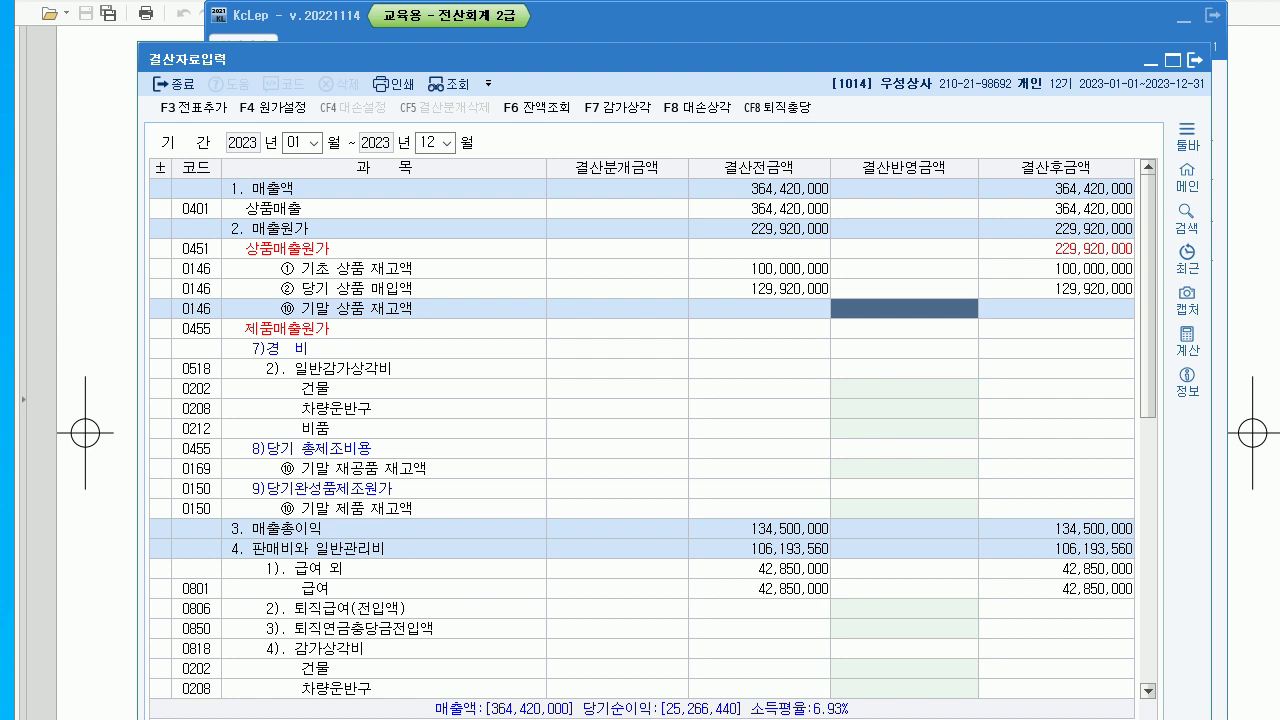
pyautogui.write('7000000')
pyautogui.press('Return')
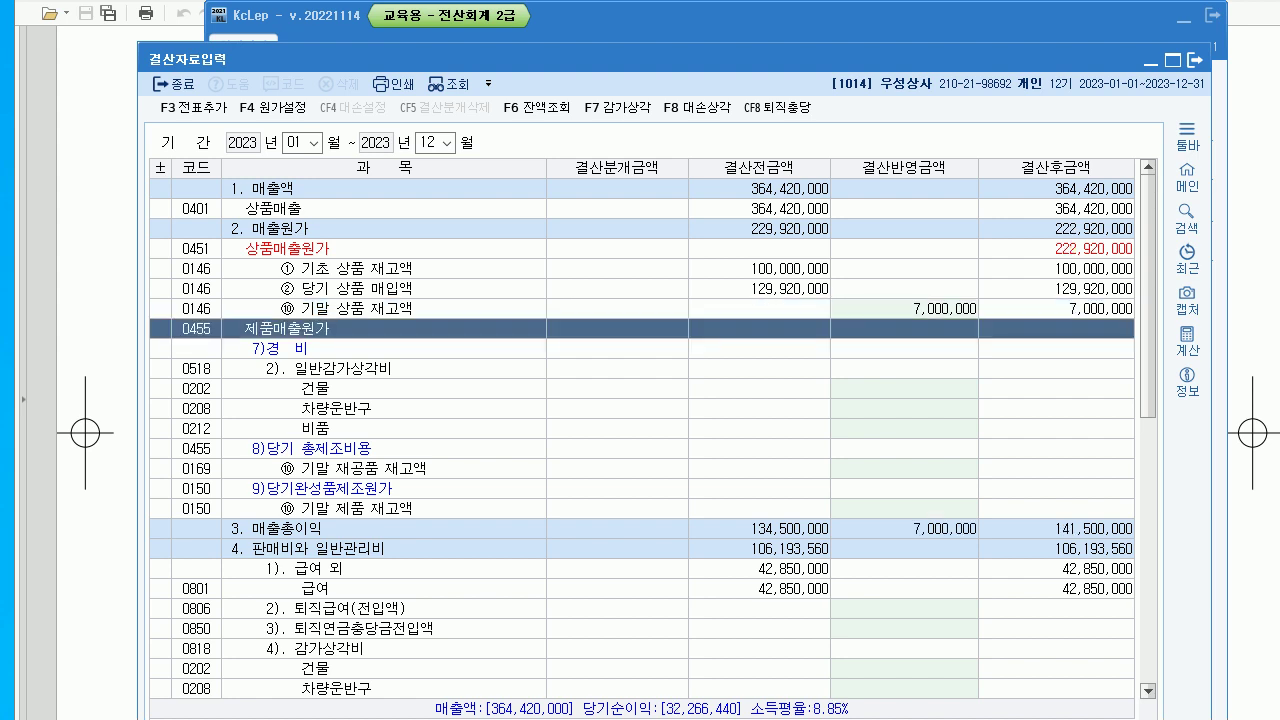
pyautogui.press('F3')
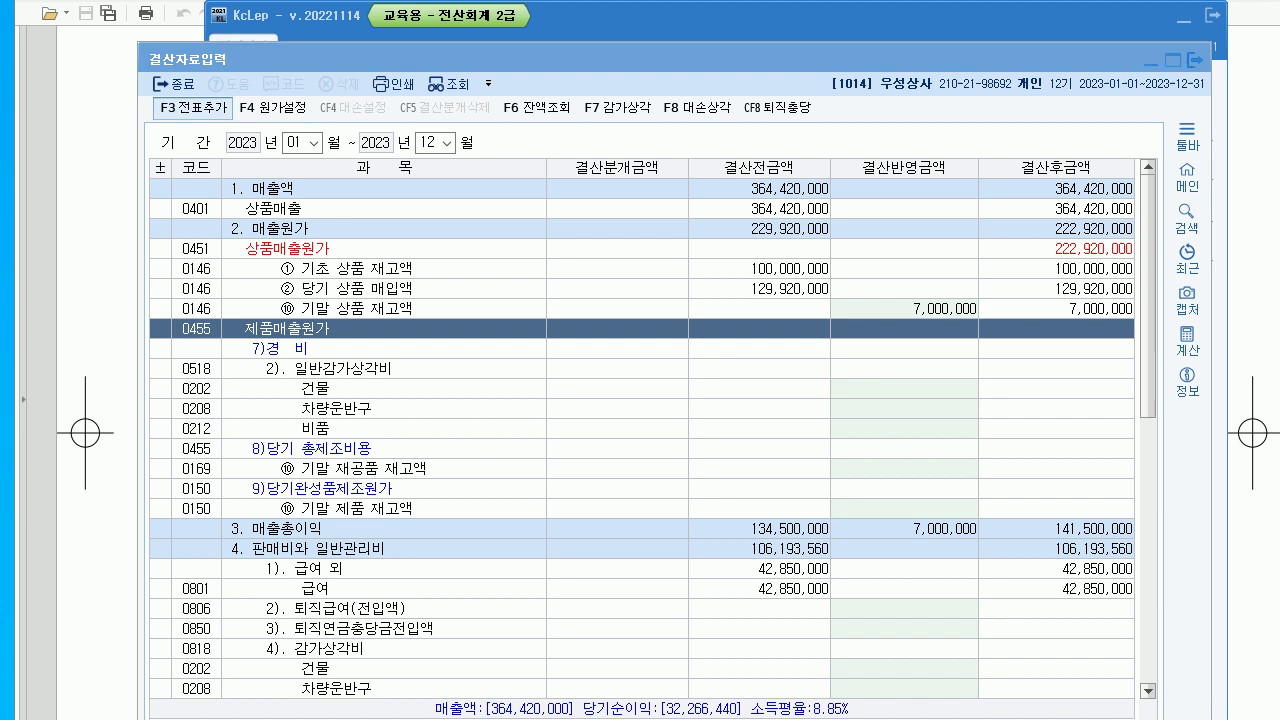
pyautogui.press('Return')
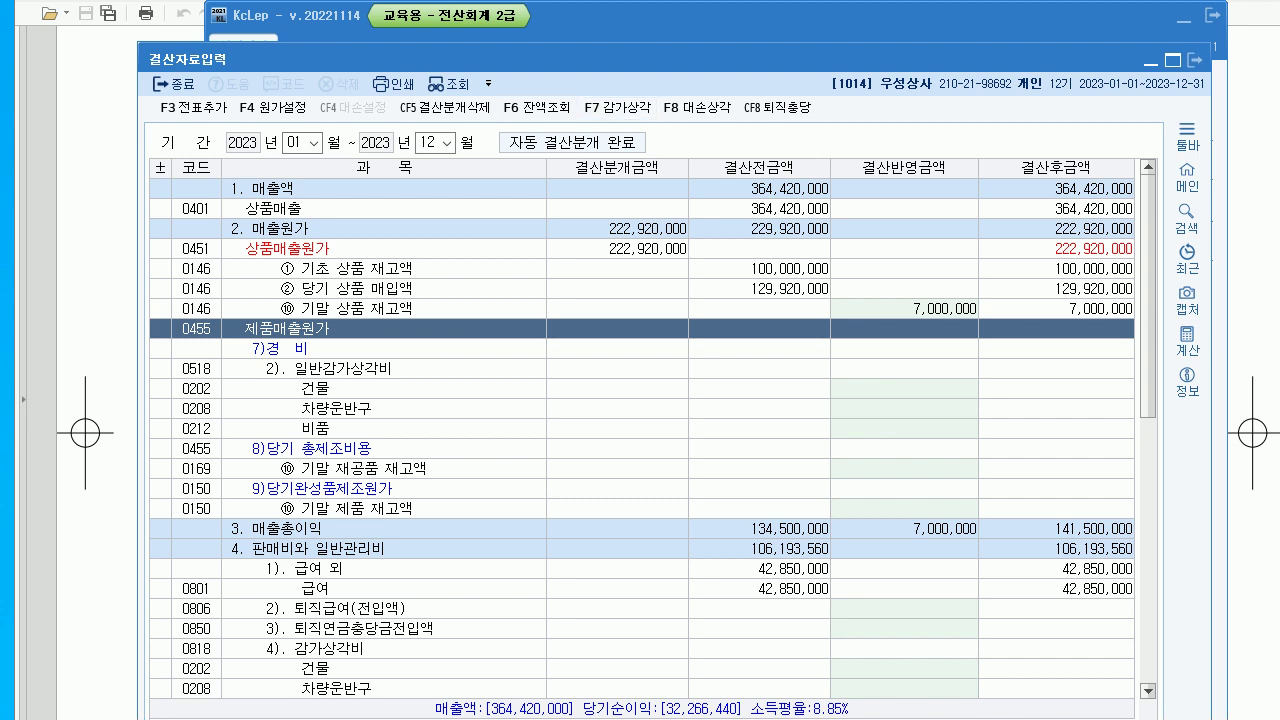
# - Check the 12/31 상품매출원가 / 상품 222,920,000 voucher in 일반전표입력, then return to the question sheet
pyautogui.press('Escape')
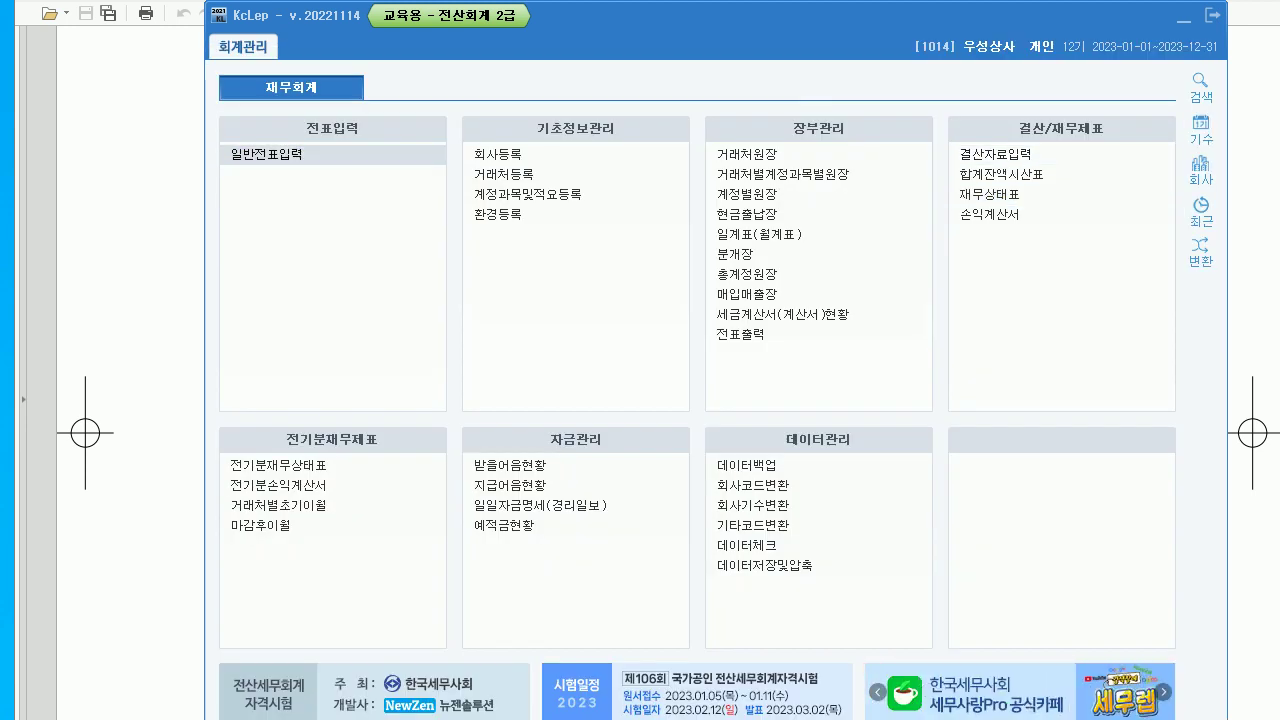
pyautogui.press('Return')
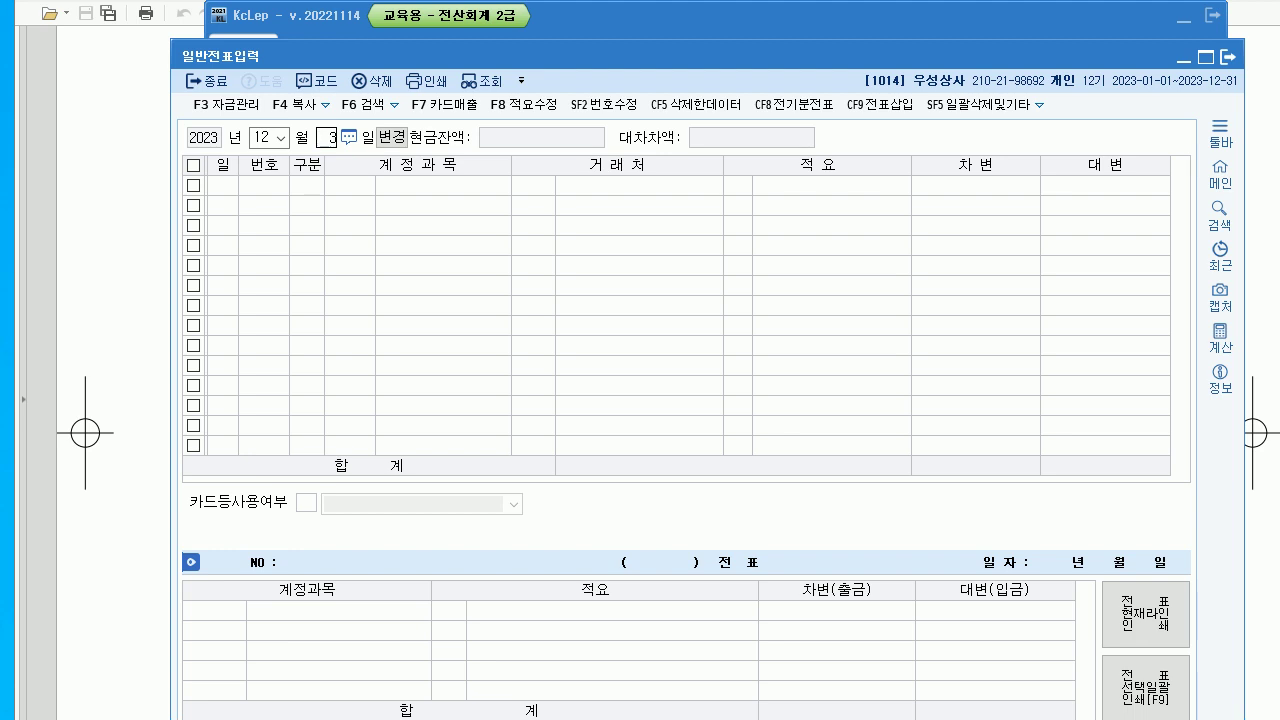
pyautogui.click(350, 325)
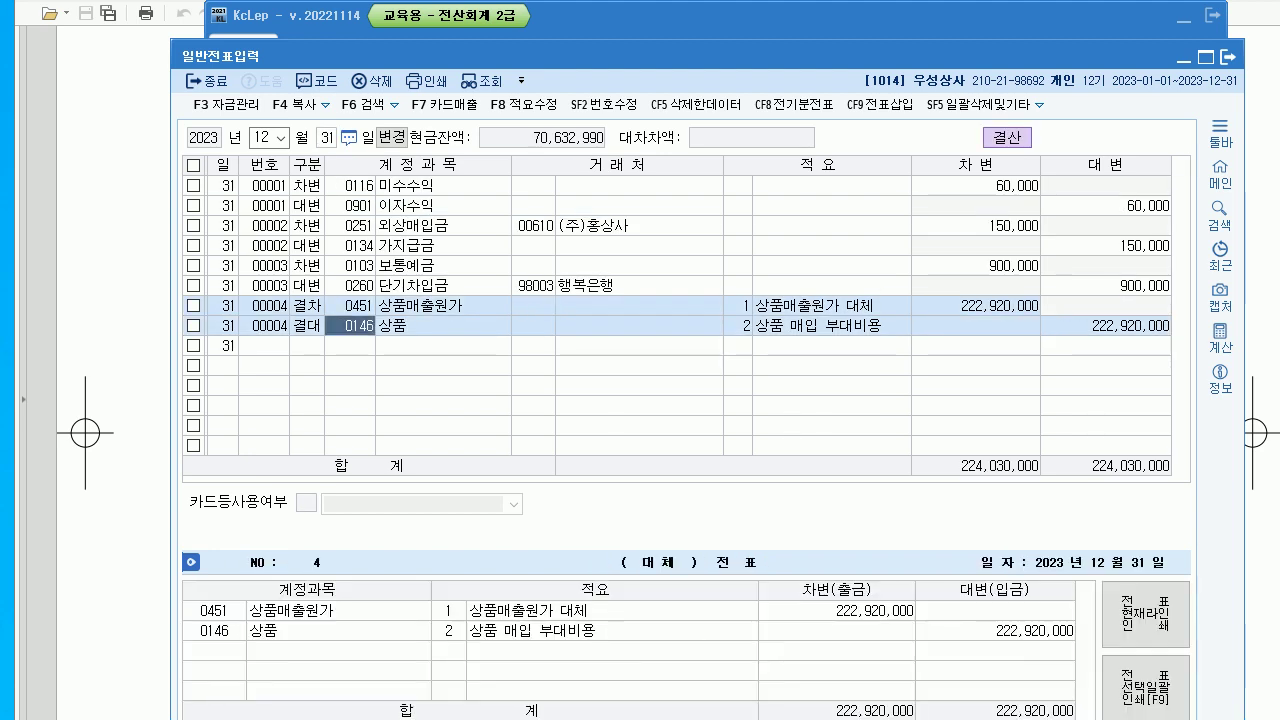
pyautogui.click(1228, 57)
pyautogui.click(1185, 17)
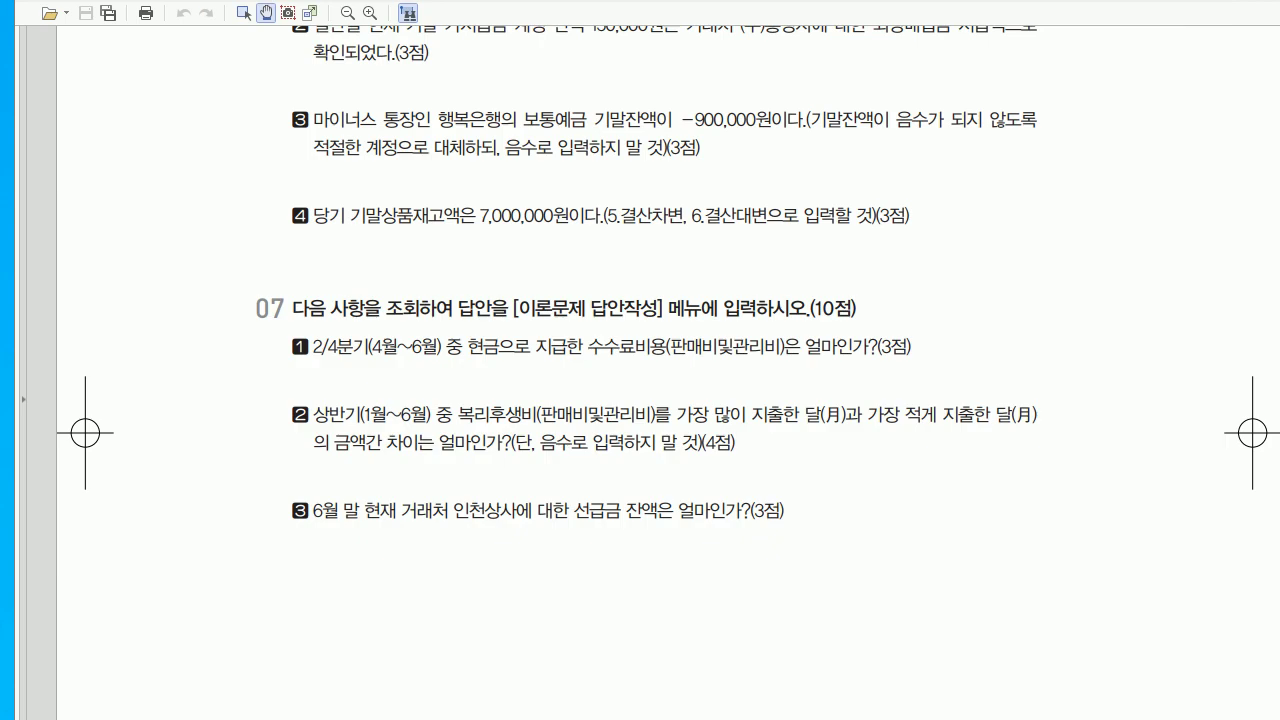
# - Read exam section 07's three lookup questions, then return to KcLep
pyautogui.scroll(-3, 640, 400)
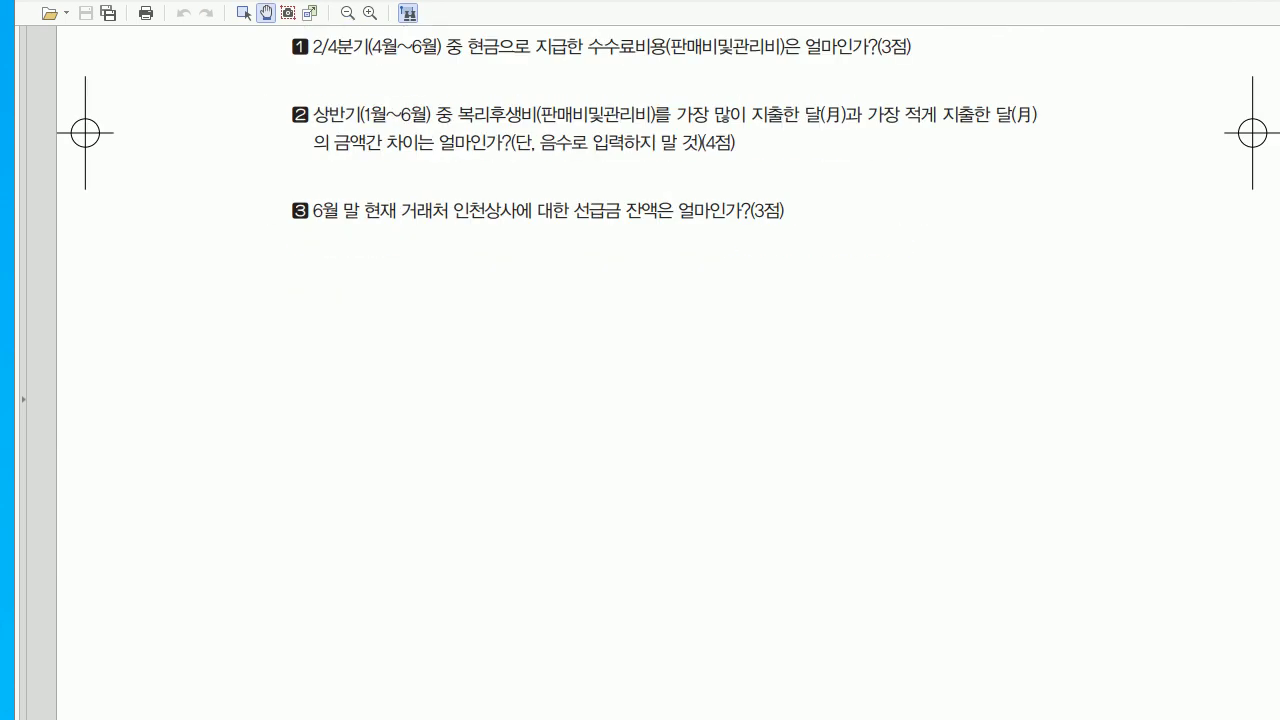
pyautogui.scroll(1, 640, 400)
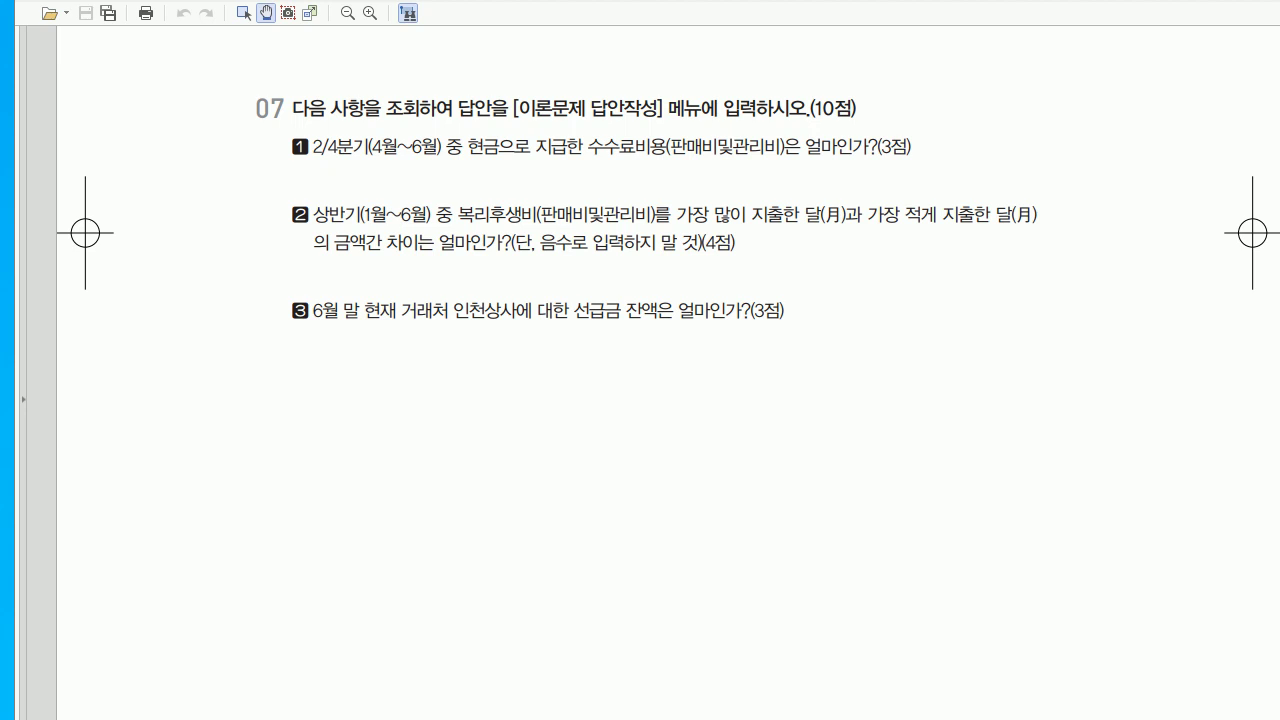
pyautogui.hotkey('alt', 'Tab')
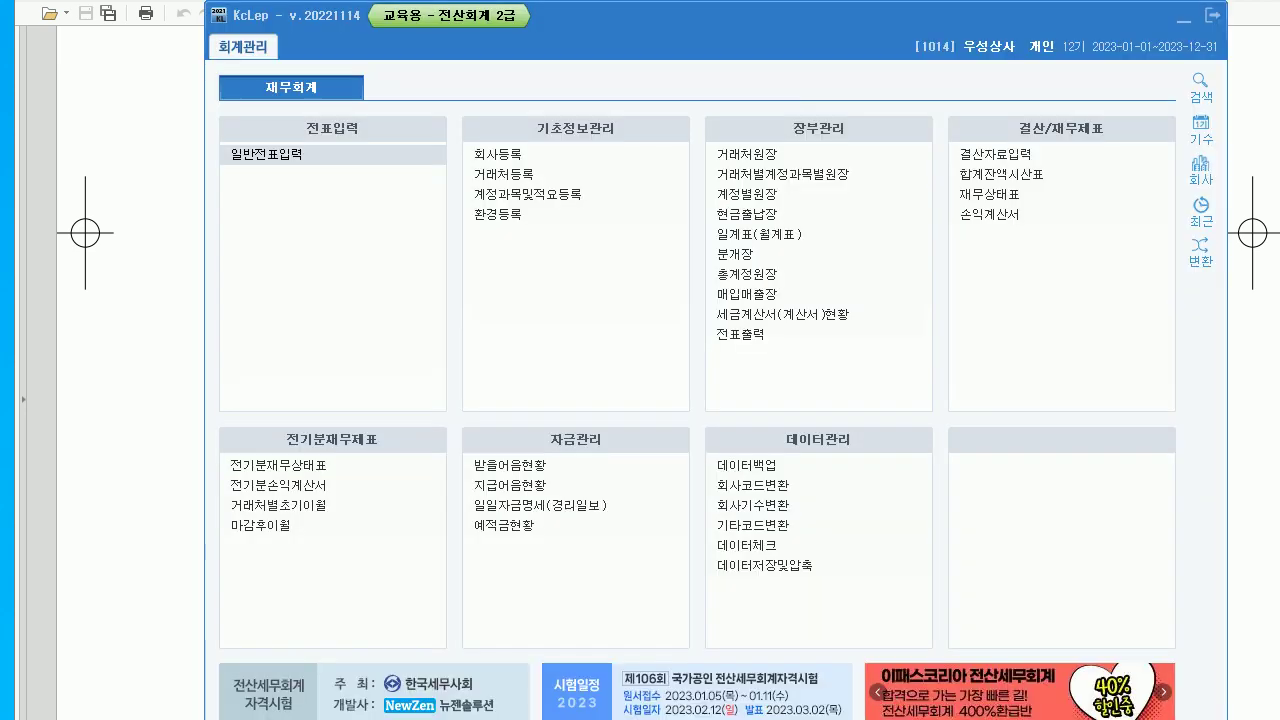
# - Open the 월계표 for April through June 2023
pyautogui.click(757, 234)
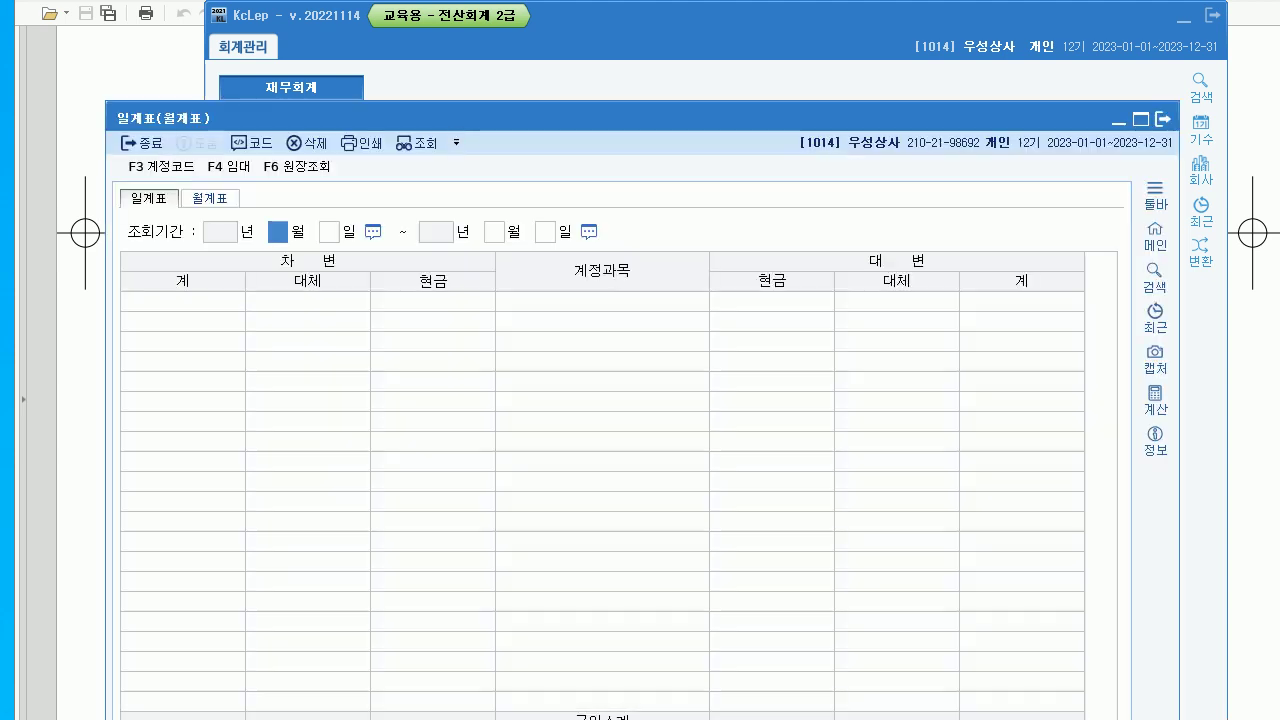
pyautogui.moveTo(160, 118); pyautogui.dragTo(189, 57)
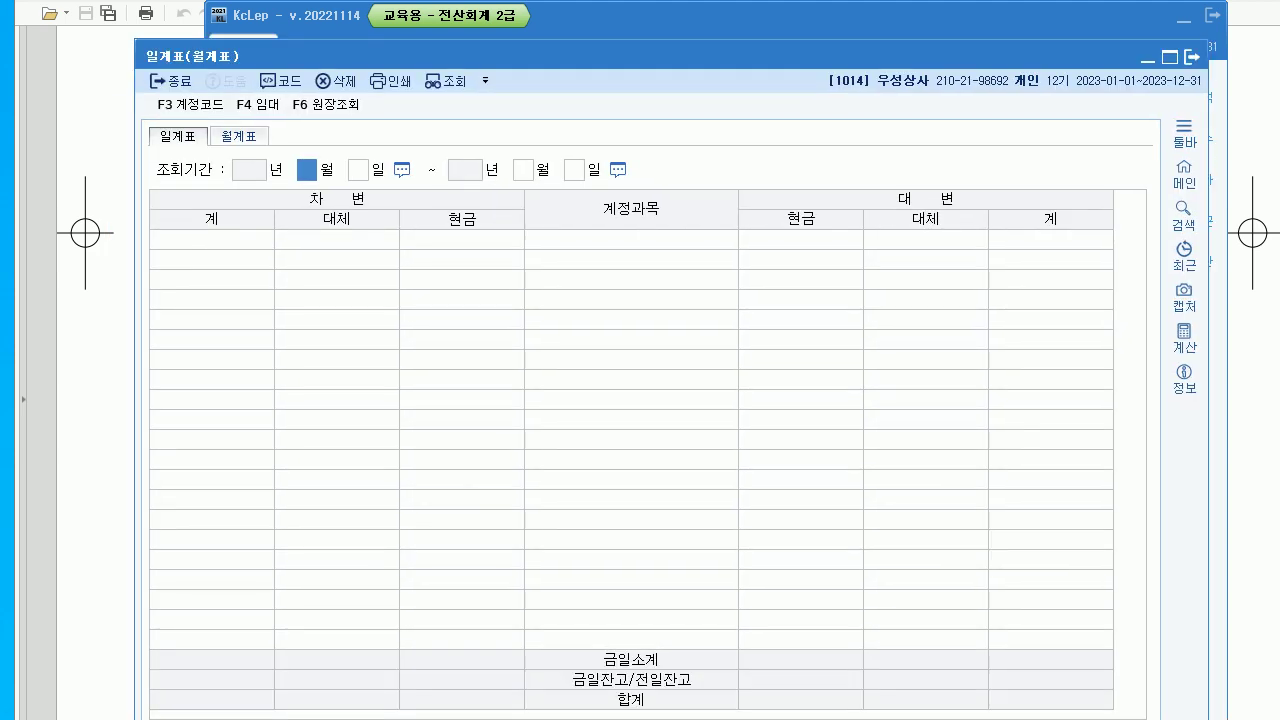
pyautogui.click(239, 136)
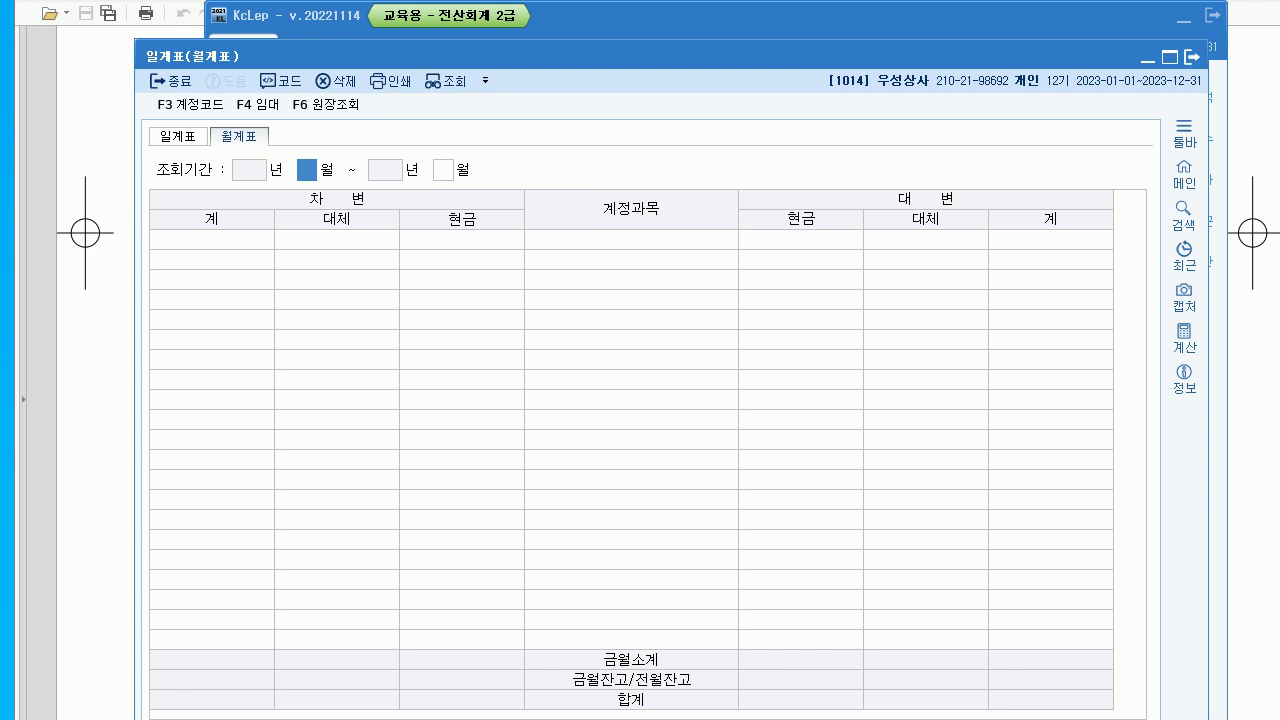
pyautogui.write('4')
pyautogui.press('Return')
pyautogui.write('6')
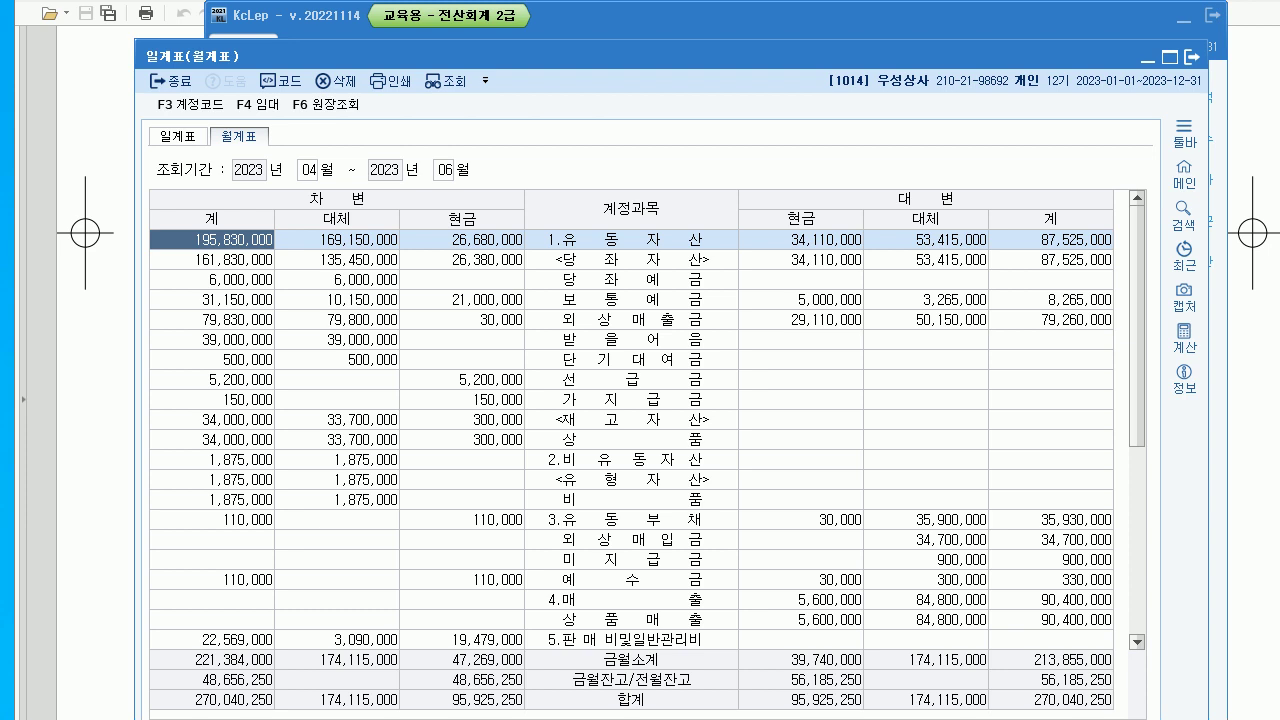
# - Find 수수료비용 and confirm its 600,000 appears under the 현금 column
pyautogui.scroll(-4, 630, 430)
pyautogui.click(630, 399)
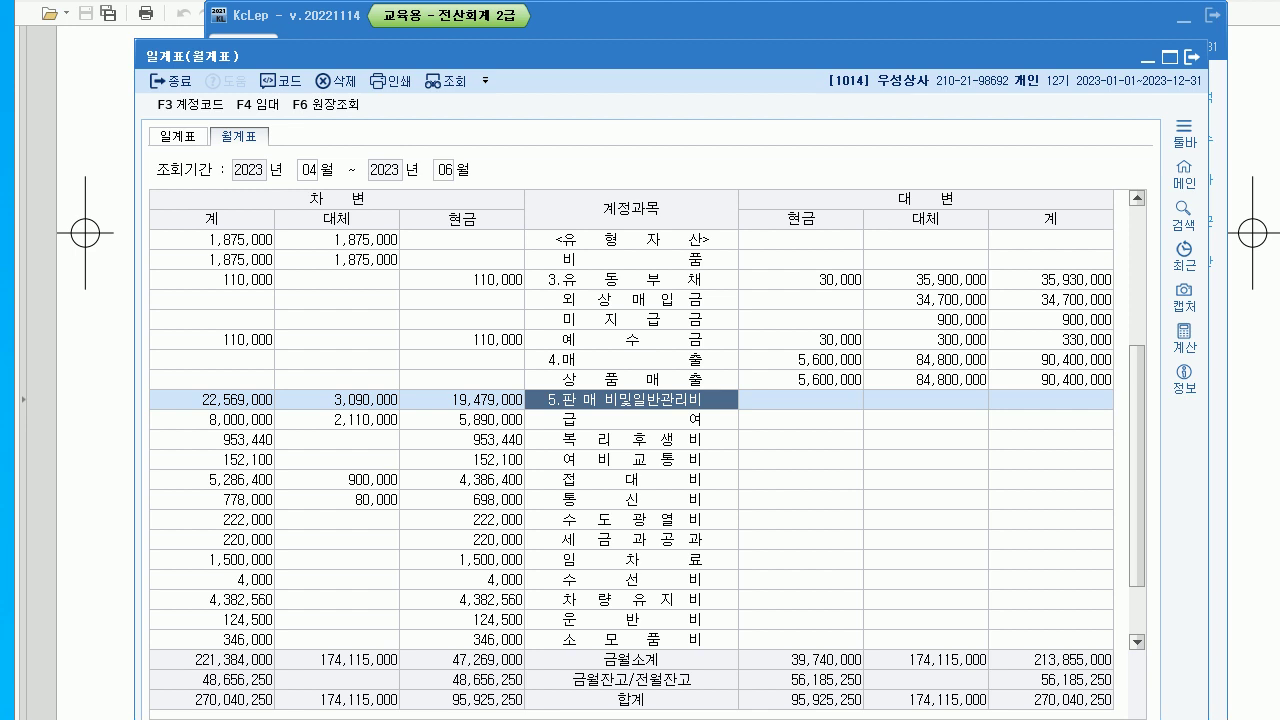
pyautogui.click(630, 419)
pyautogui.click(630, 399)
pyautogui.scroll(-1, 631, 440)
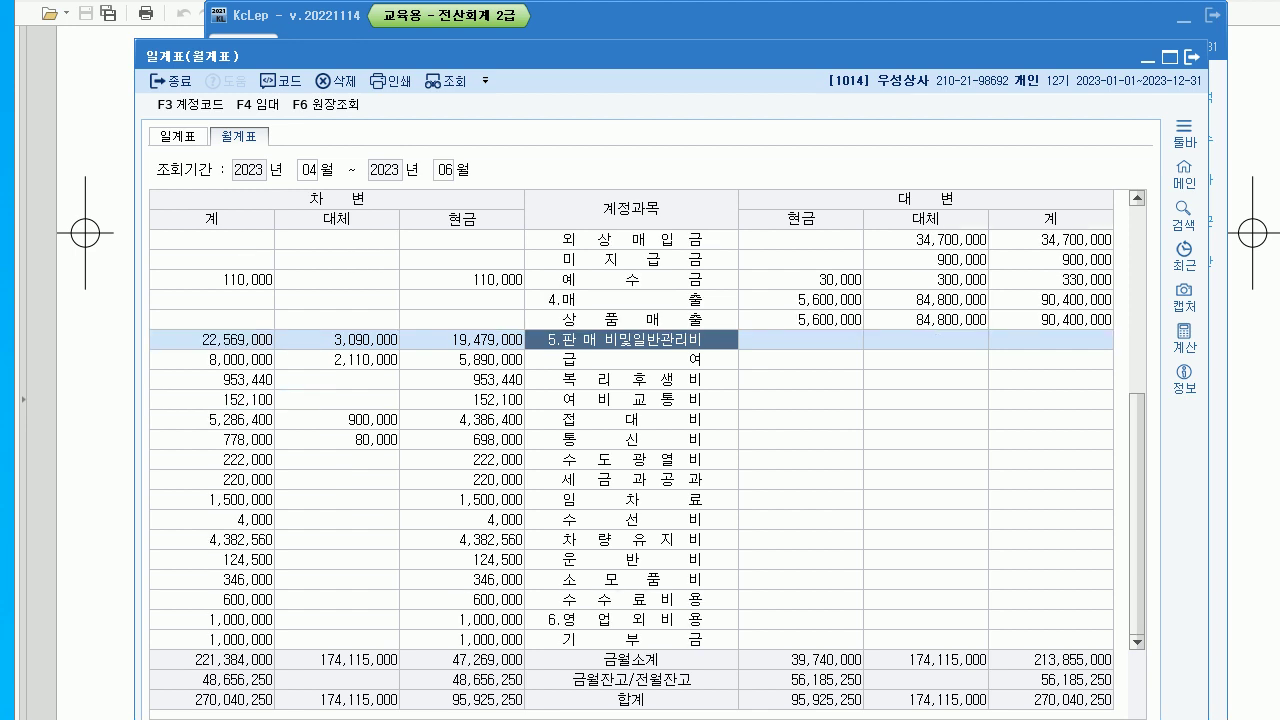
pyautogui.click(631, 600)
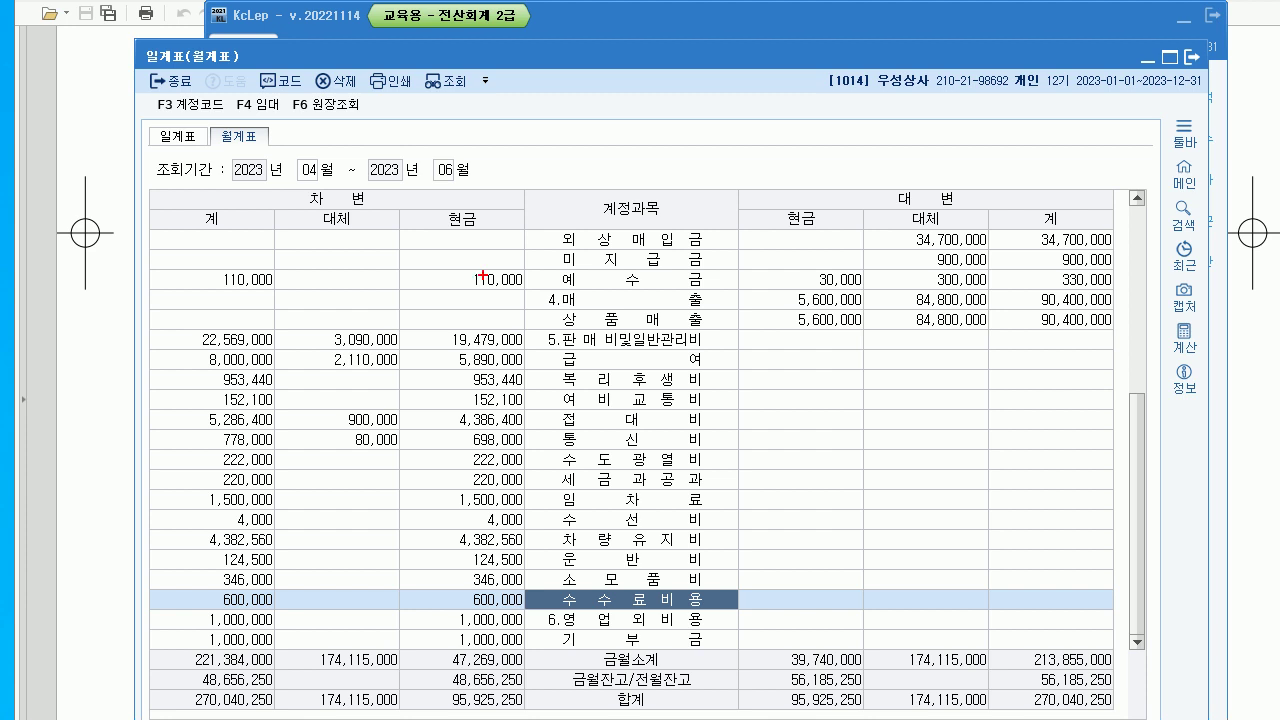
pyautogui.moveTo(476, 240)
pyautogui.mouseDown()
pyautogui.moveTo(438, 232)
pyautogui.moveTo(468, 182)
pyautogui.mouseUp()
pyautogui.moveTo(332, 189)
pyautogui.mouseDown()
pyautogui.moveTo(344, 239)
pyautogui.moveTo(370, 240)
pyautogui.mouseUp()
pyautogui.moveTo(457, 274)
pyautogui.mouseDown()
pyautogui.moveTo(478, 562)
pyautogui.moveTo(488, 550)
pyautogui.moveTo(511, 624)
pyautogui.mouseUp()
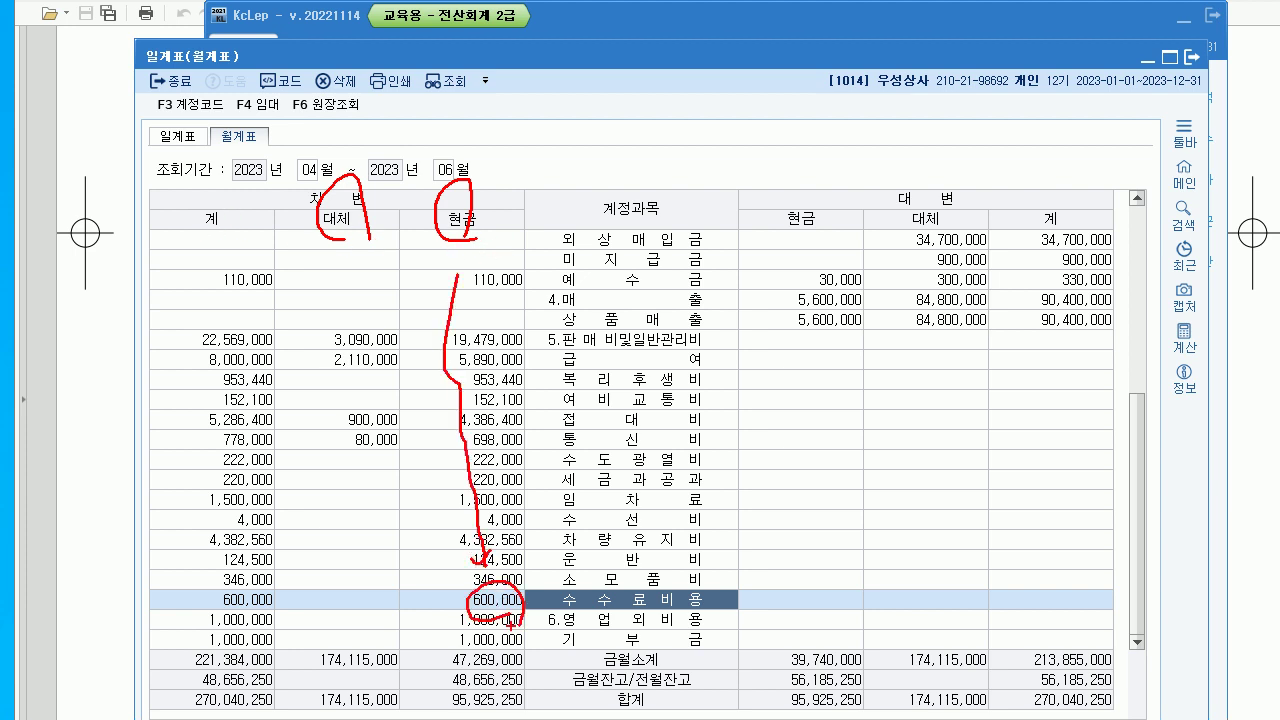
pyautogui.press('Escape')
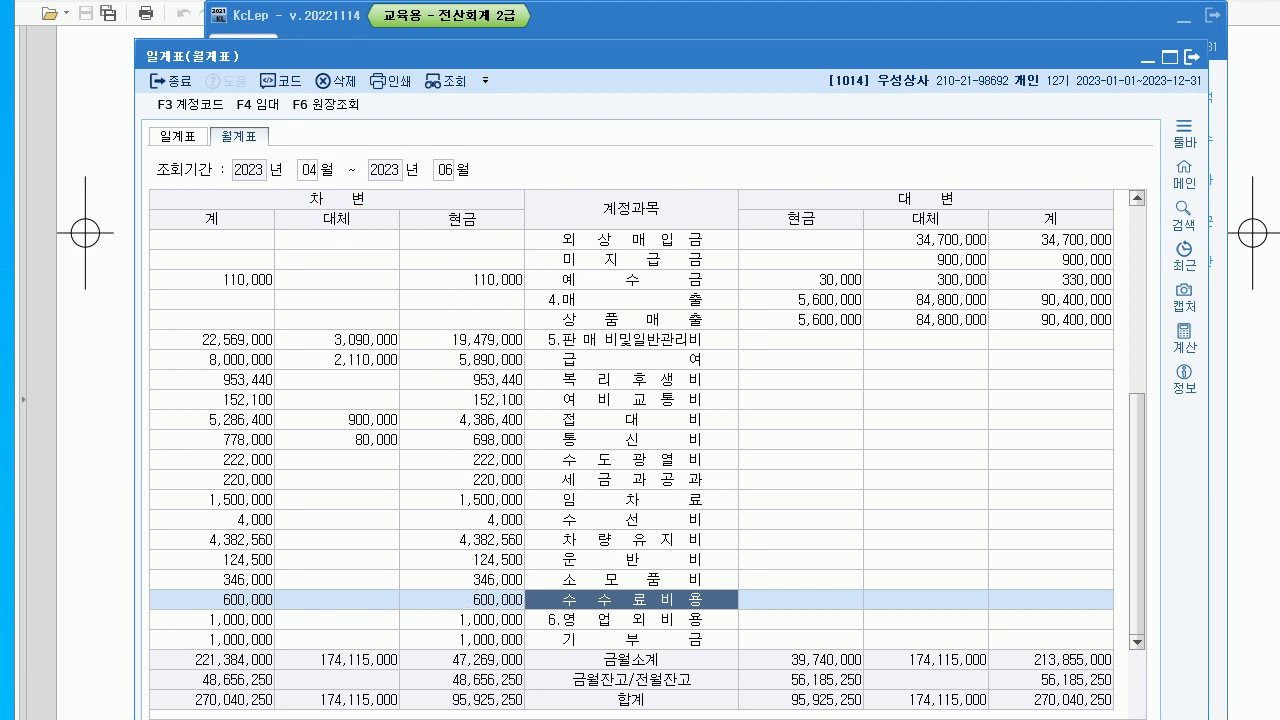